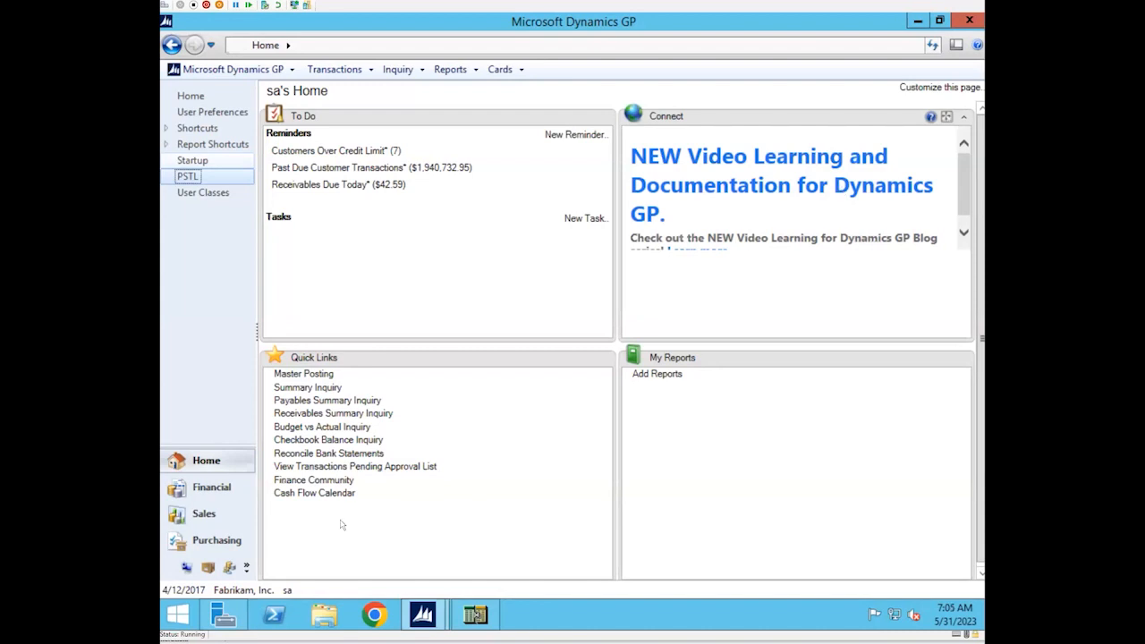
Browse the windows available as shortcuts for Professional Services Tools Library under Technical Service Tools > Project, and close the dialog without adding one
{"action": "left_click", "coordinate": [246, 569]}
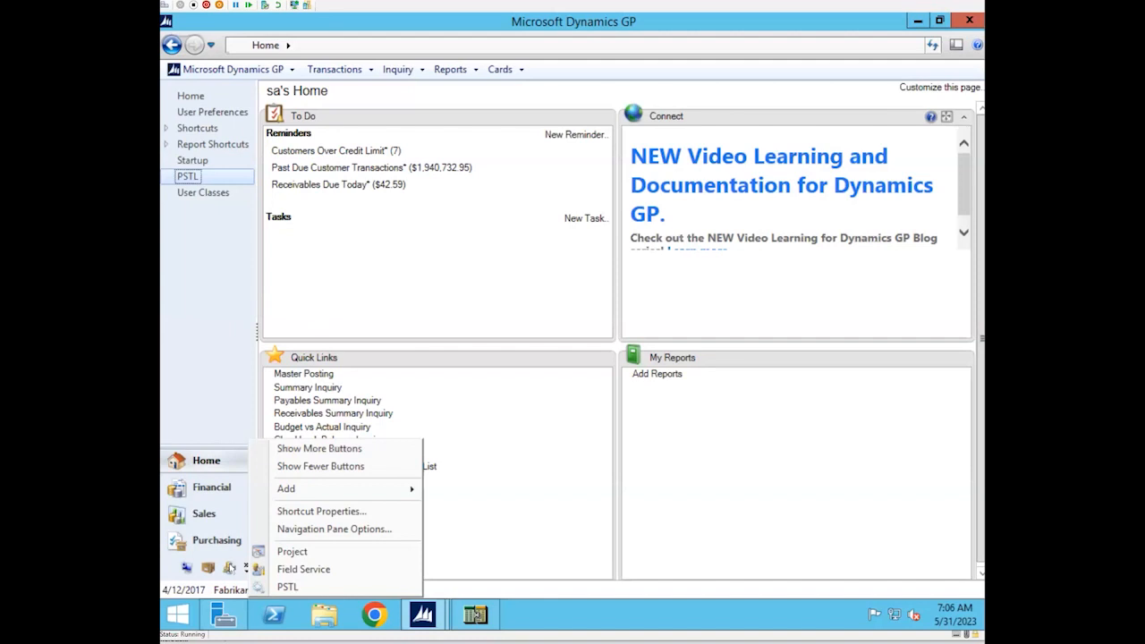
{"action": "mouse_move", "coordinate": [371, 492]}
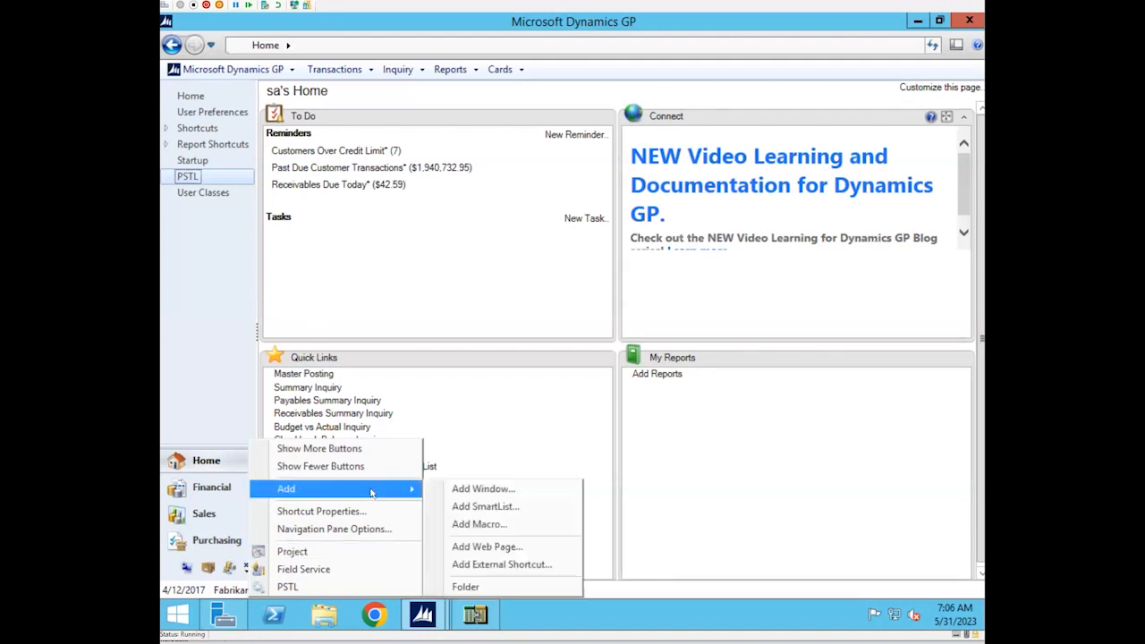
{"action": "left_click", "coordinate": [483, 490]}
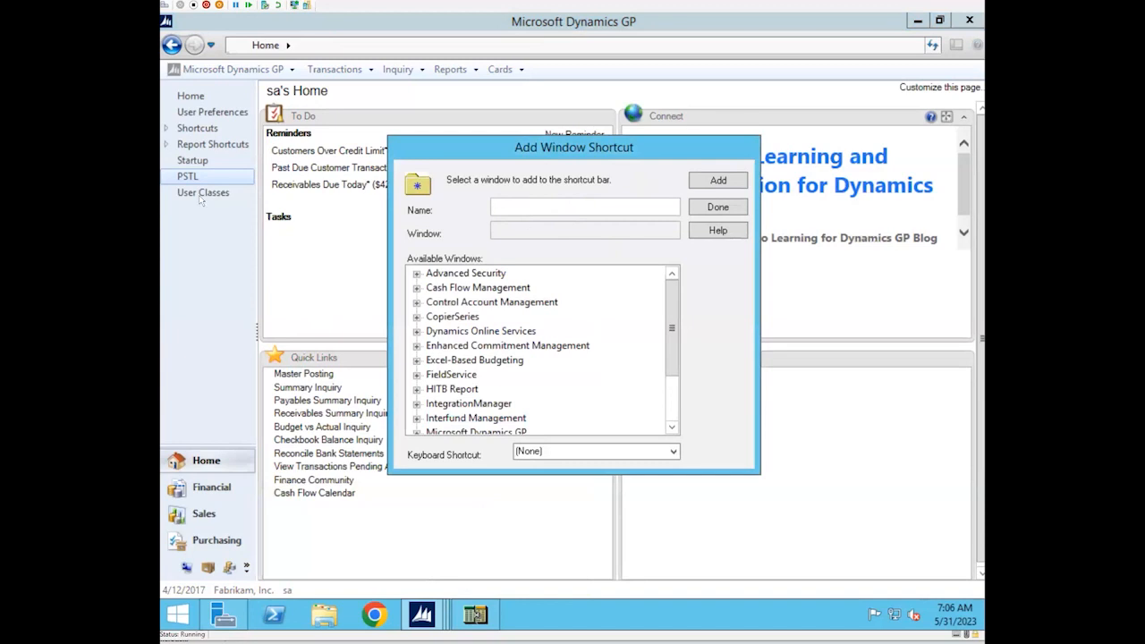
{"action": "scroll", "coordinate": [671, 309], "scroll_direction": "down", "scroll_amount": 2}
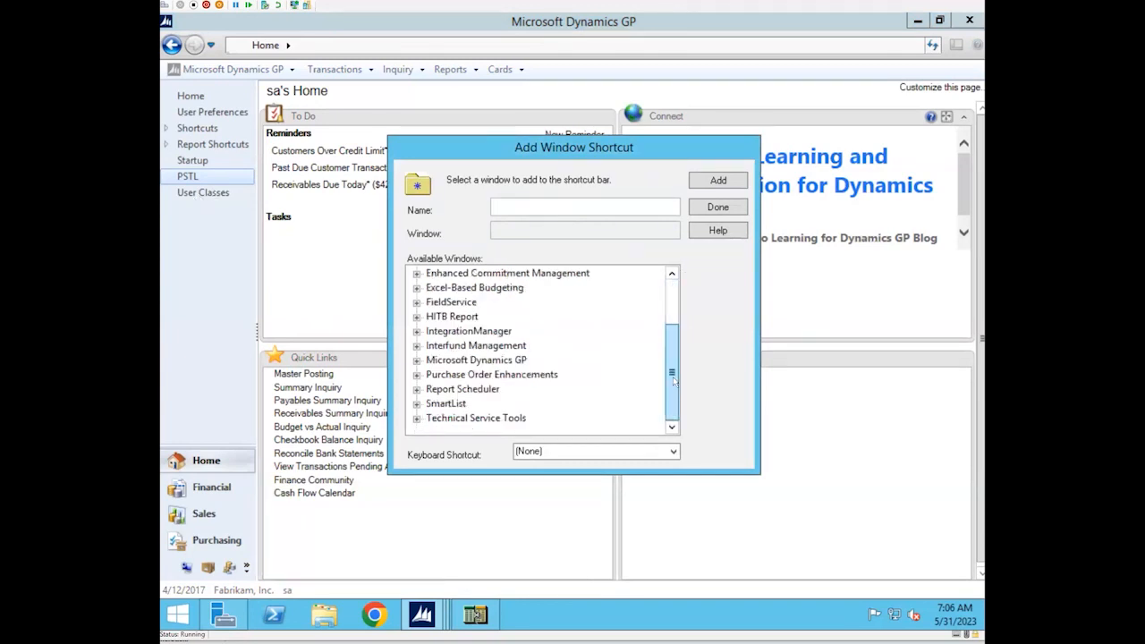
{"action": "left_click", "coordinate": [418, 418]}
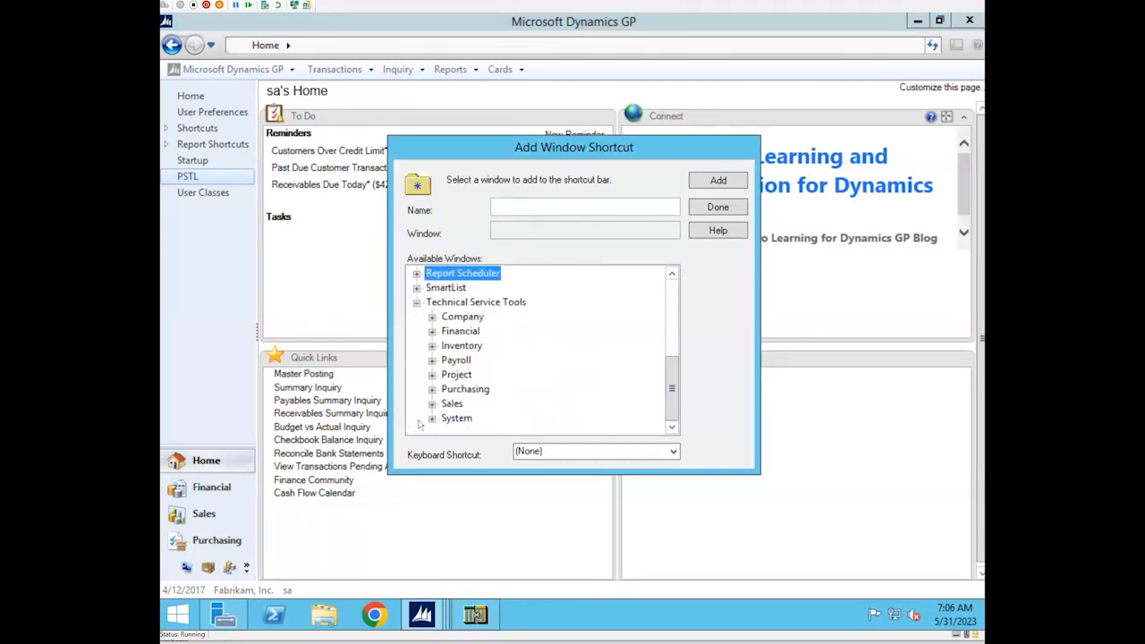
{"action": "left_click", "coordinate": [433, 375]}
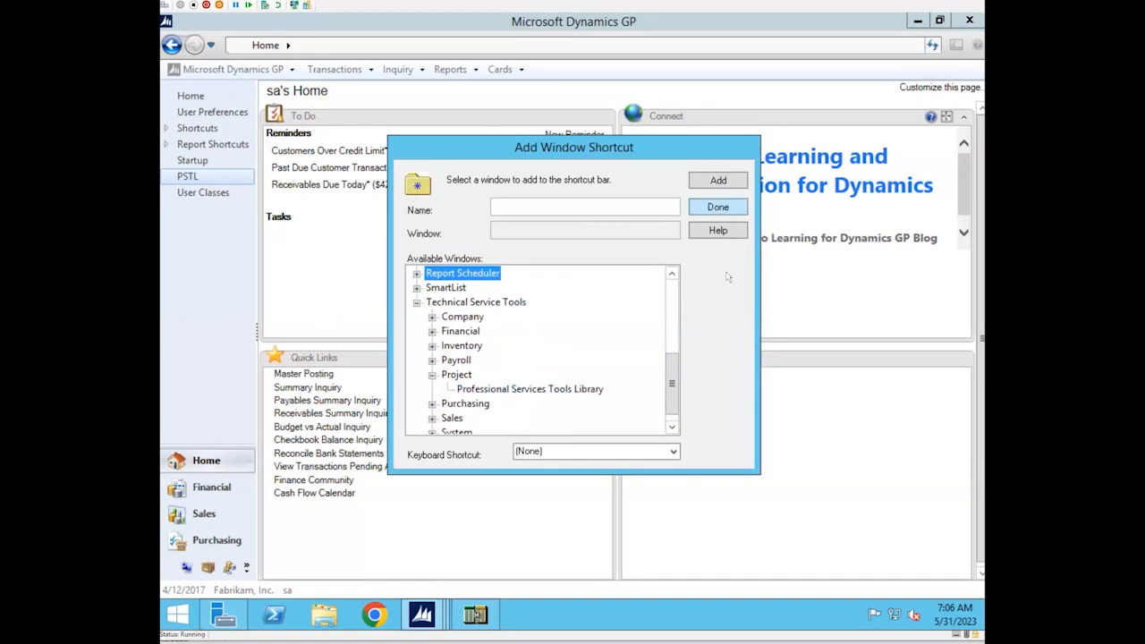
{"action": "left_click", "coordinate": [743, 209]}
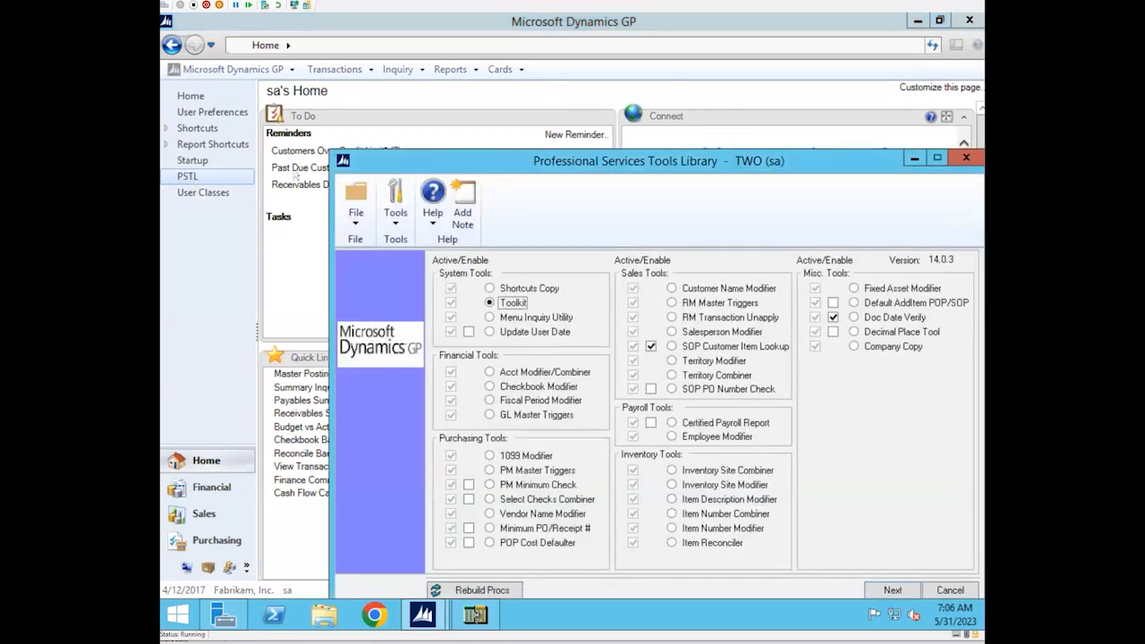
Open the Professional Services Tools Library from its PSTL shortcut and launch the Shortcuts Copy tool
{"action": "left_click_drag", "start_coordinate": [650, 167], "coordinate": [567, 98]}
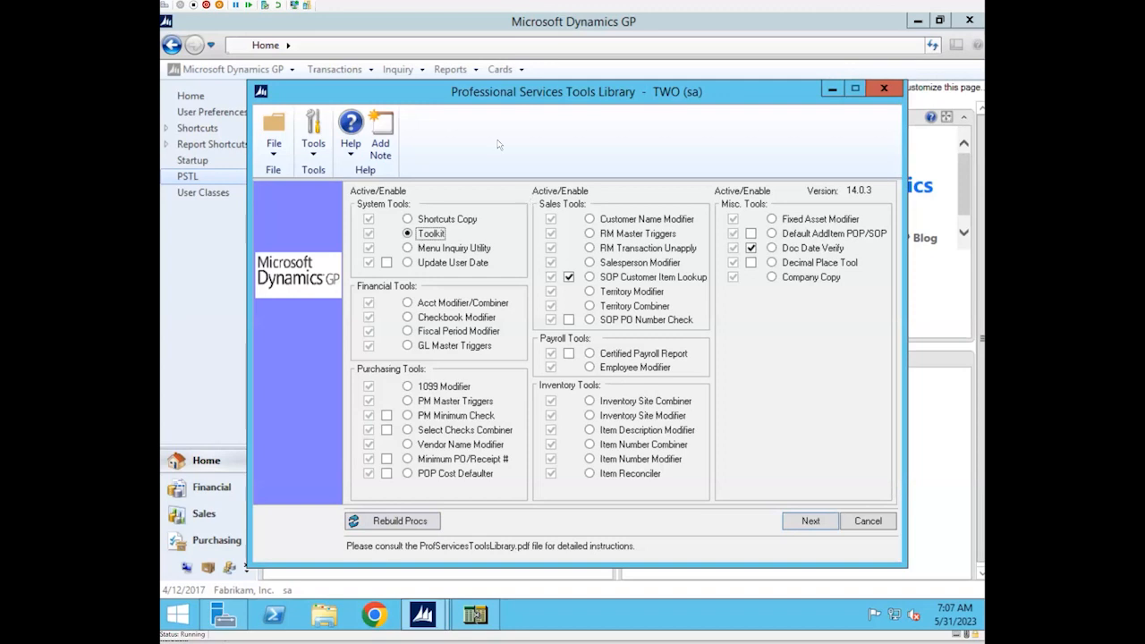
{"action": "left_click_drag", "start_coordinate": [550, 90], "coordinate": [529, 69]}
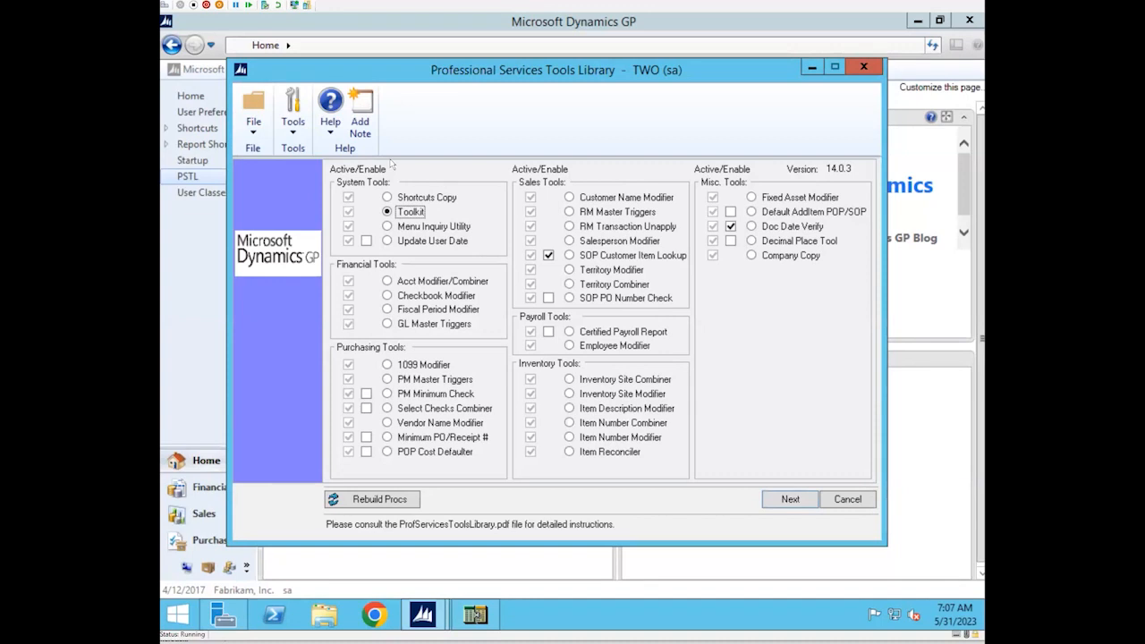
{"action": "left_click", "coordinate": [387, 198]}
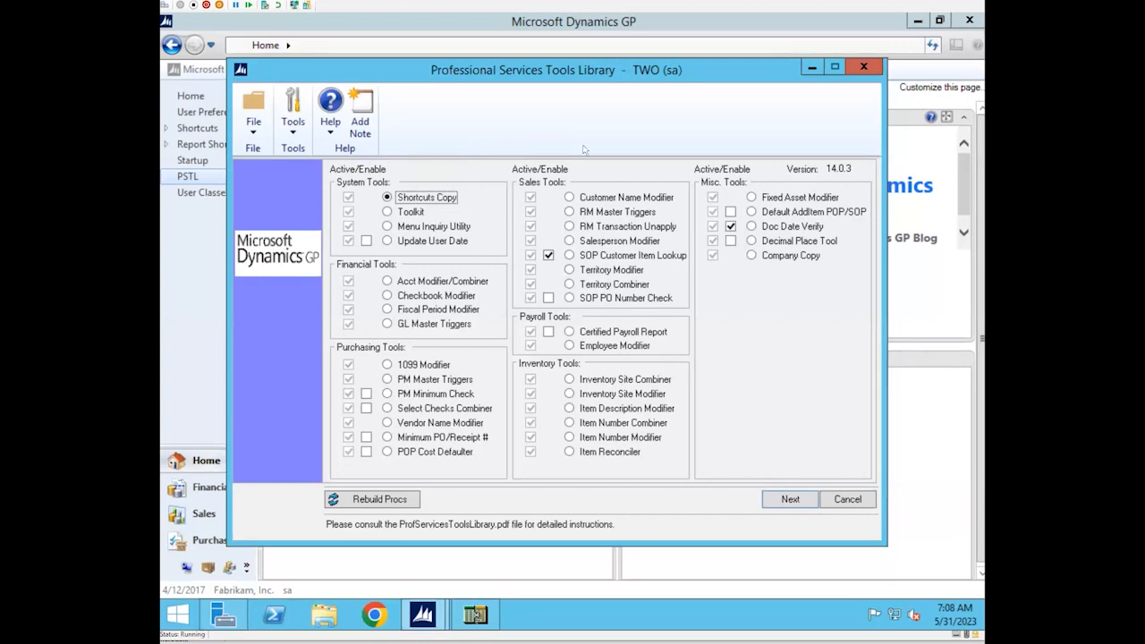
{"action": "left_click", "coordinate": [789, 499]}
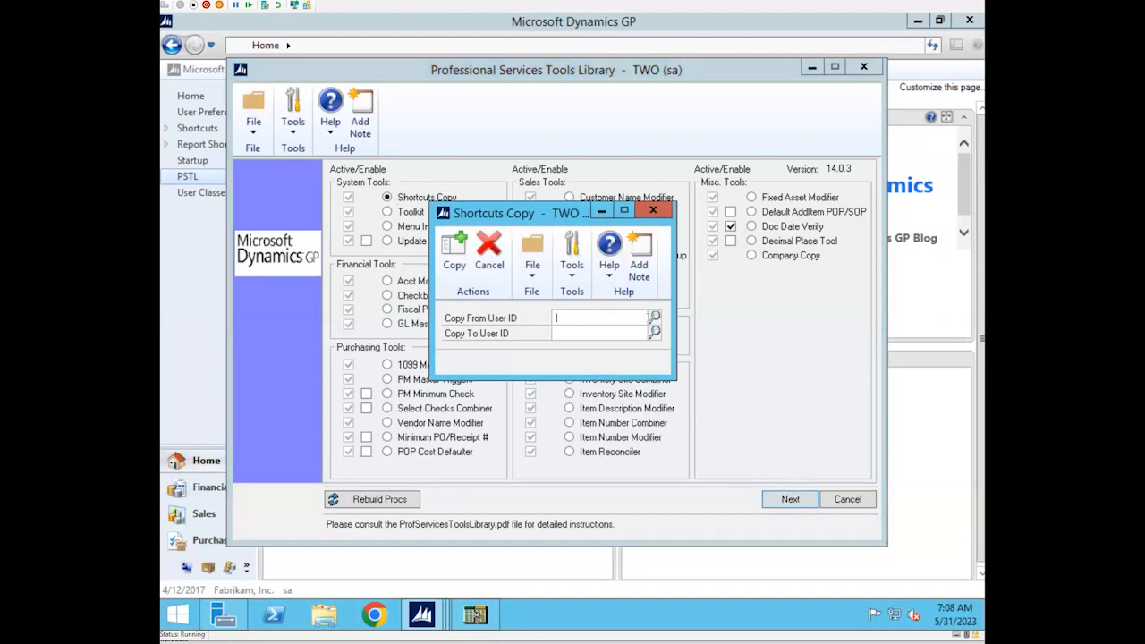
Set Shortcuts Copy to copy from user LESSONUSER1 to LESSONUSER2, and close it without running the copy
{"action": "left_click", "coordinate": [653, 316]}
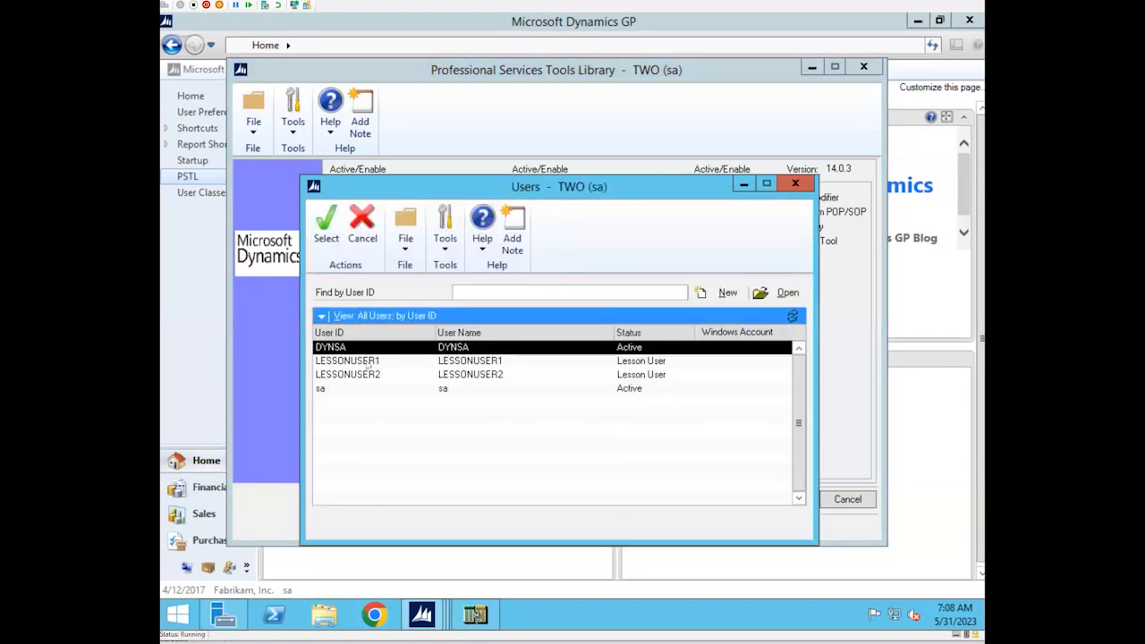
{"action": "left_click", "coordinate": [365, 363]}
{"action": "left_click", "coordinate": [327, 234]}
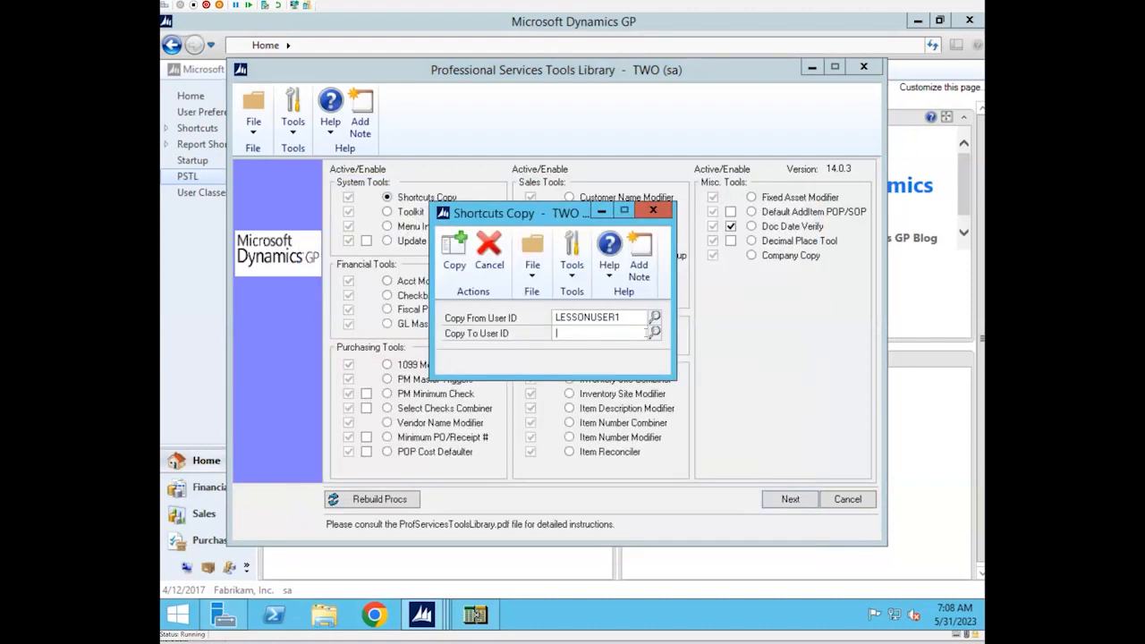
{"action": "left_click", "coordinate": [655, 332]}
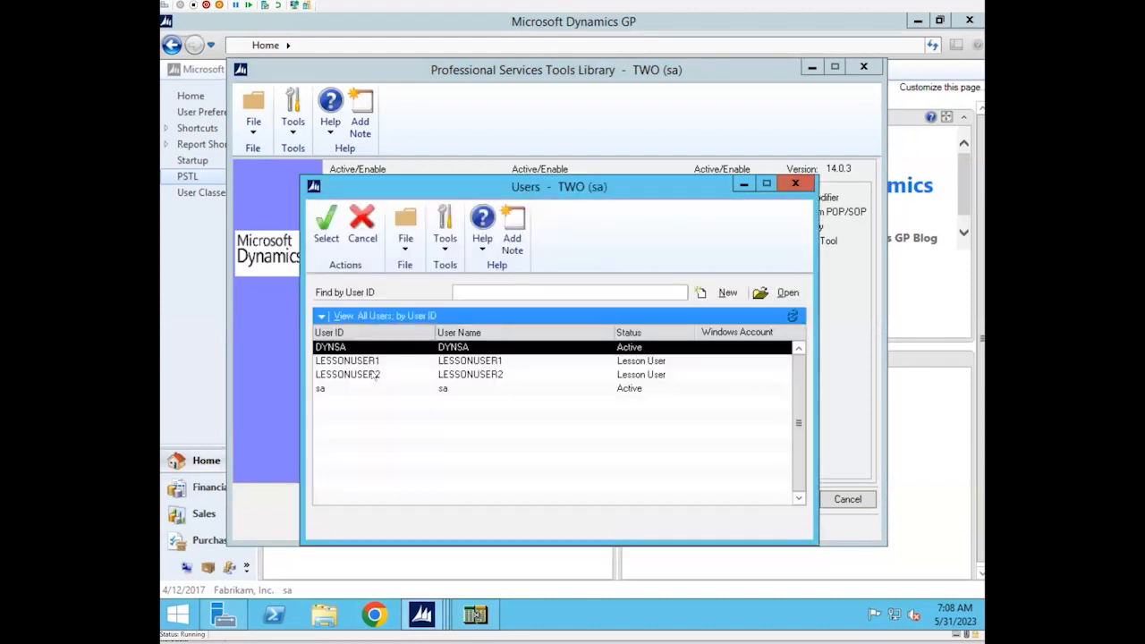
{"action": "left_click", "coordinate": [373, 373]}
{"action": "left_click", "coordinate": [327, 237]}
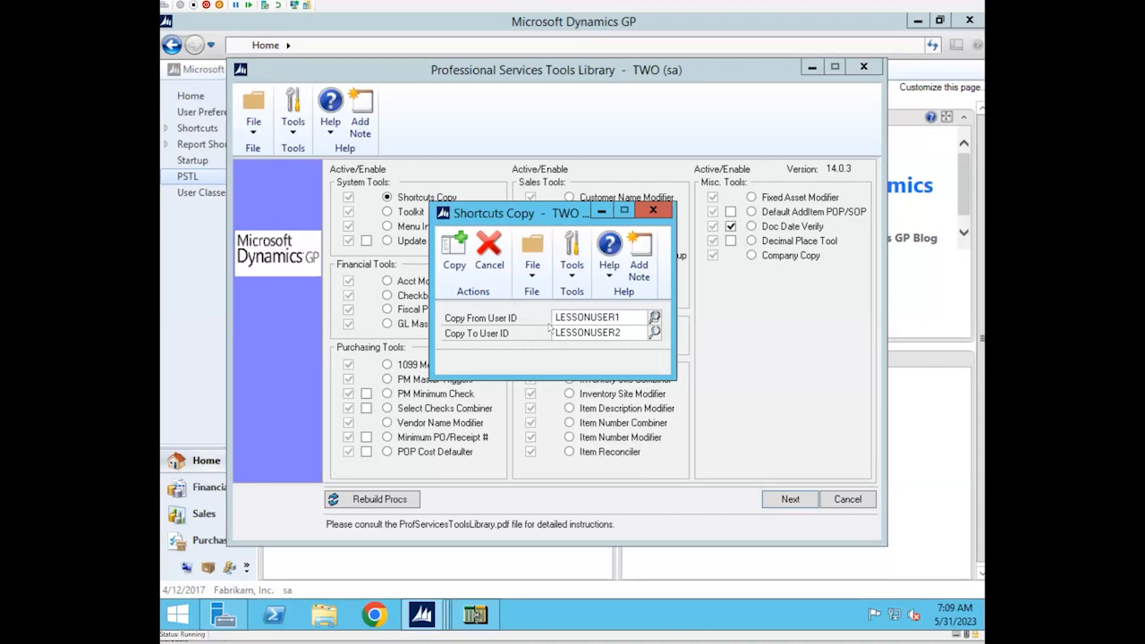
{"action": "left_click", "coordinate": [662, 210]}
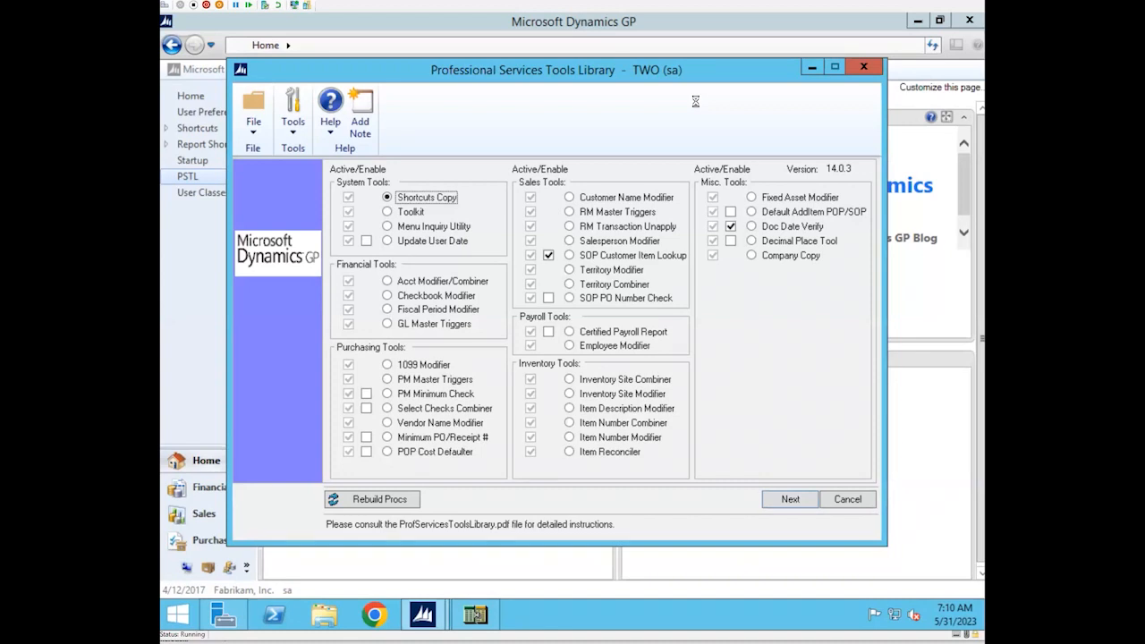
Select the Update User Date tool in the library, and open the Vendor Maintenance window from Purchasing
{"action": "left_click", "coordinate": [387, 242]}
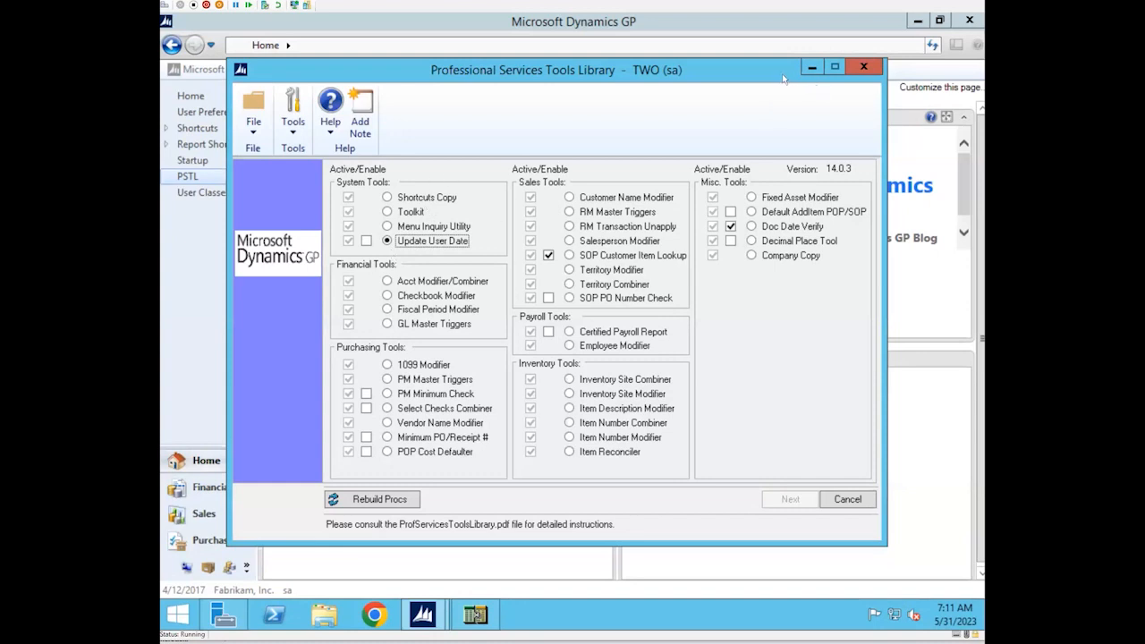
{"action": "left_click_drag", "start_coordinate": [769, 71], "coordinate": [802, 127]}
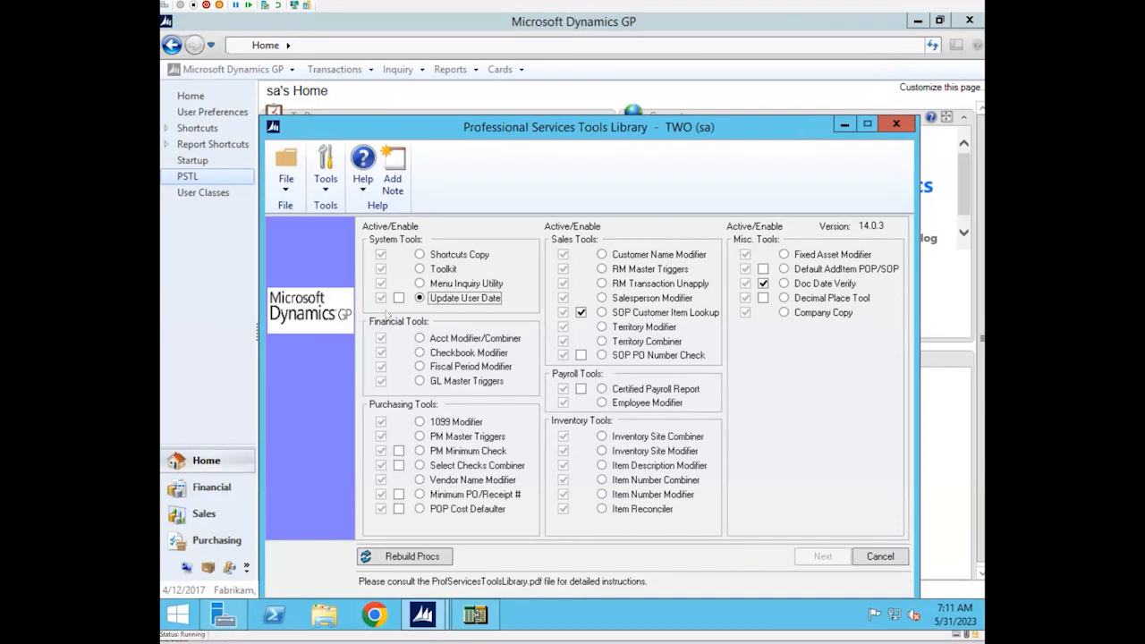
{"action": "left_click", "coordinate": [221, 540]}
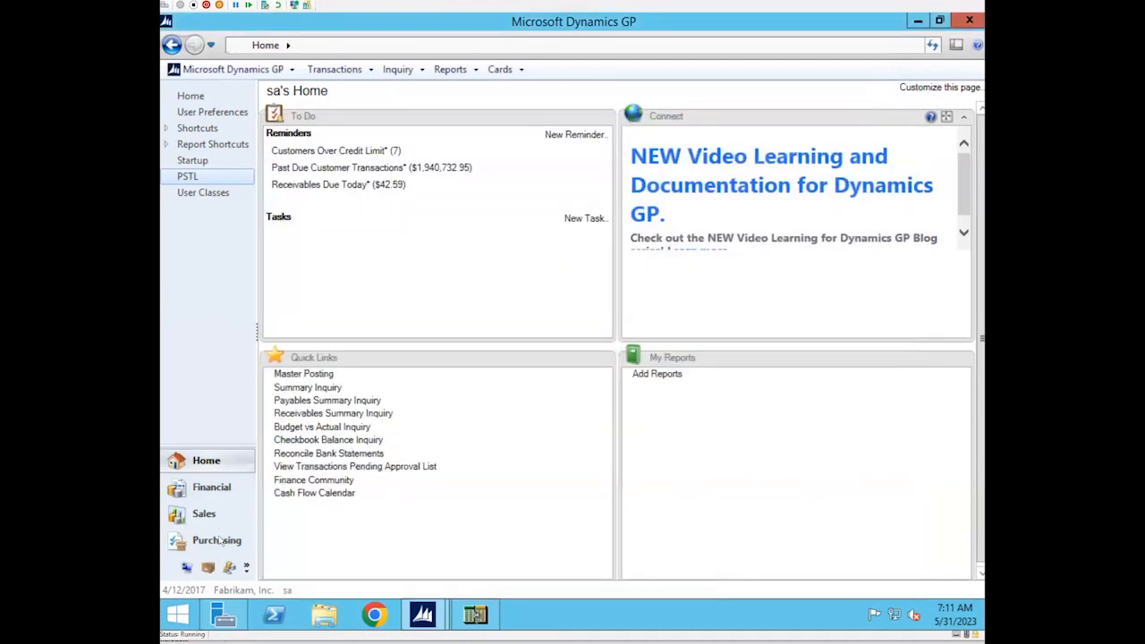
{"action": "left_click", "coordinate": [221, 540]}
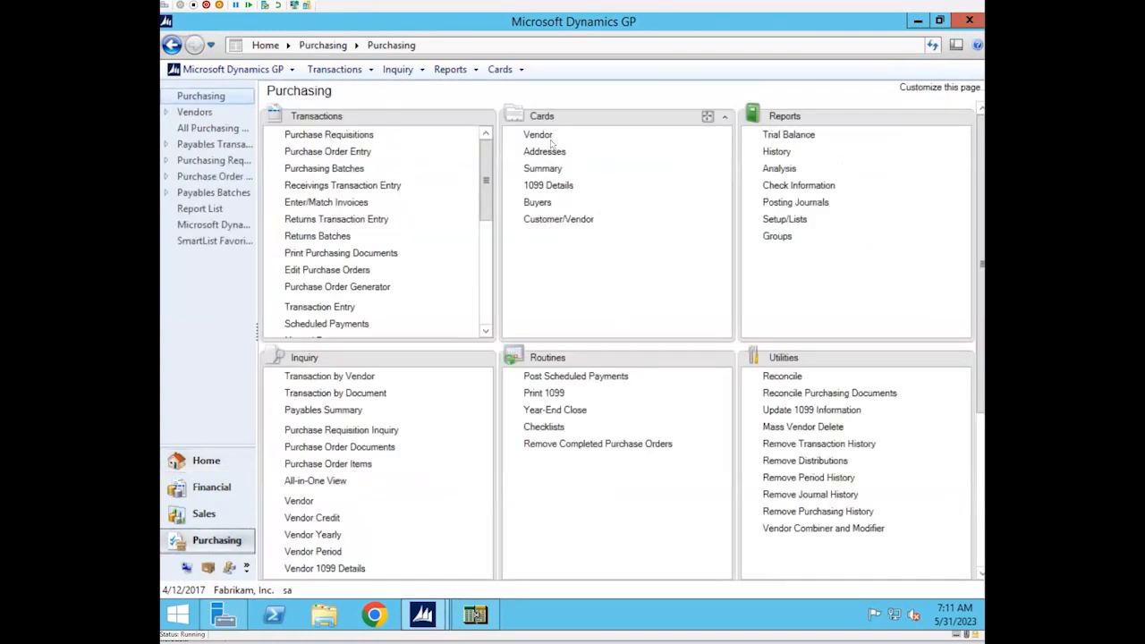
{"action": "left_click", "coordinate": [539, 134]}
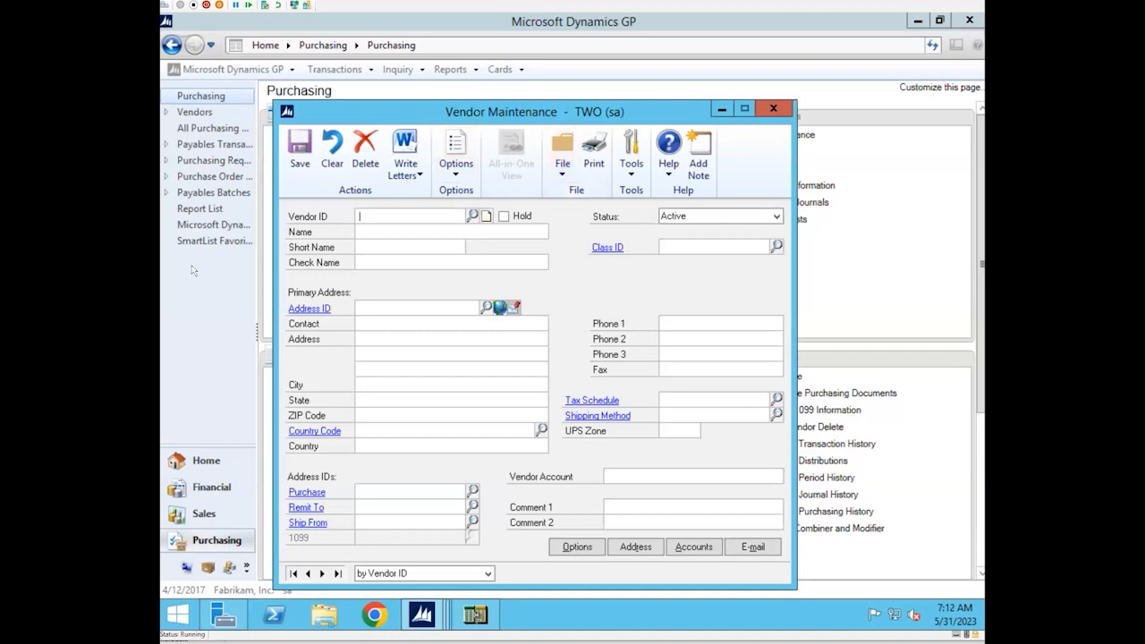
Return to the Professional Services Tools Library through the PSTL shortcut on Home and launch PM Master Triggers
{"action": "left_click", "coordinate": [205, 462]}
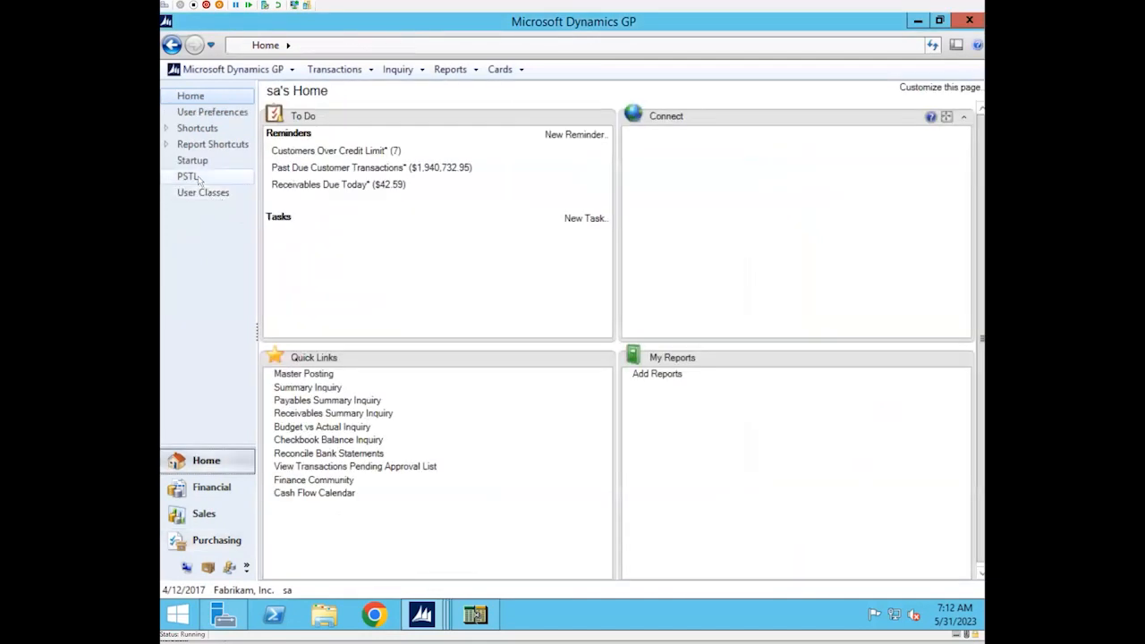
{"action": "left_click", "coordinate": [198, 178]}
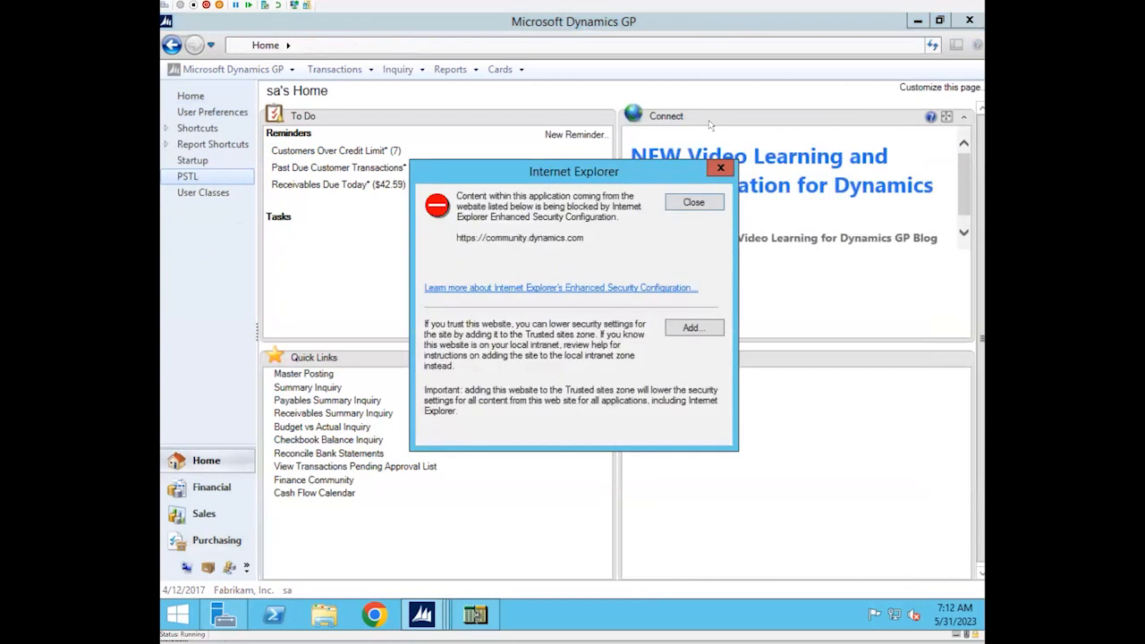
{"action": "left_click", "coordinate": [720, 170]}
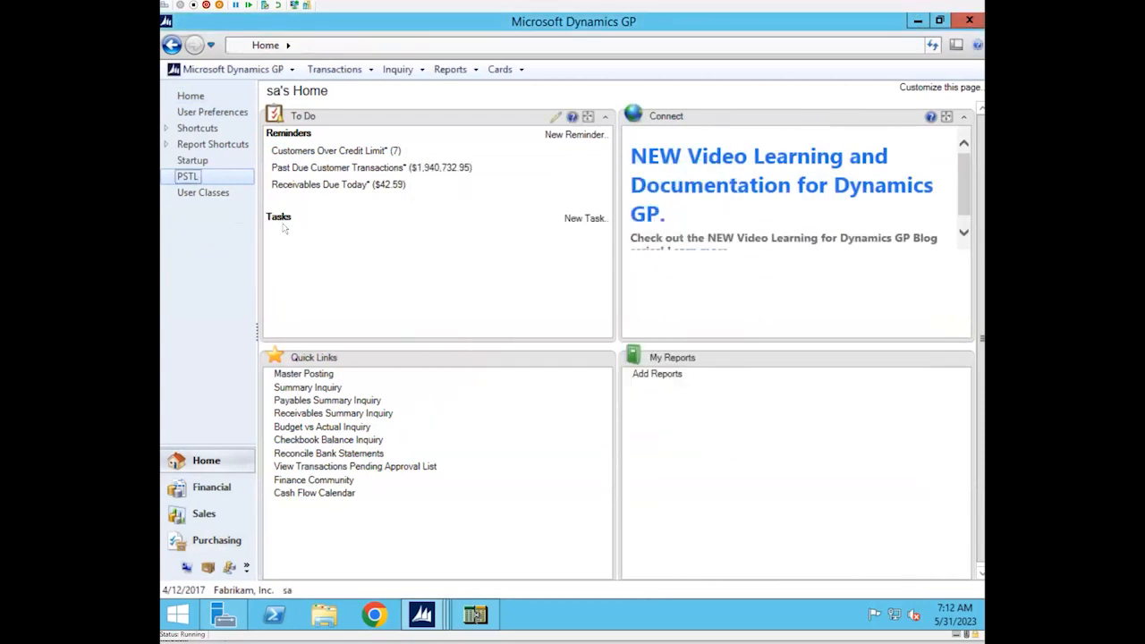
{"action": "double_click", "coordinate": [230, 182]}
{"action": "double_click", "coordinate": [231, 183]}
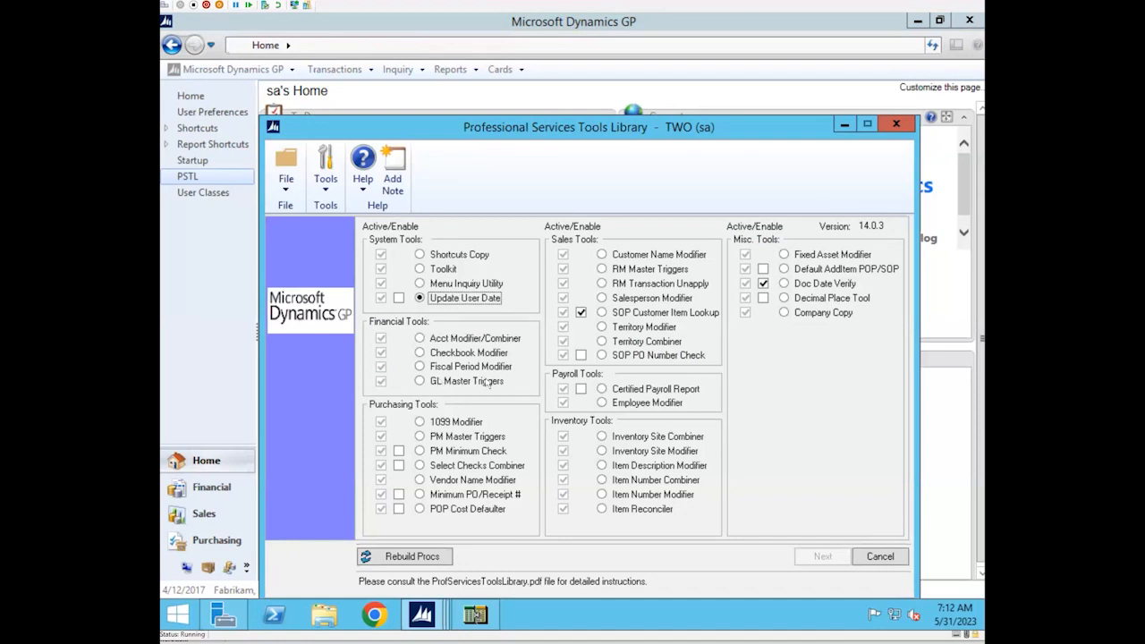
{"action": "left_click", "coordinate": [420, 436]}
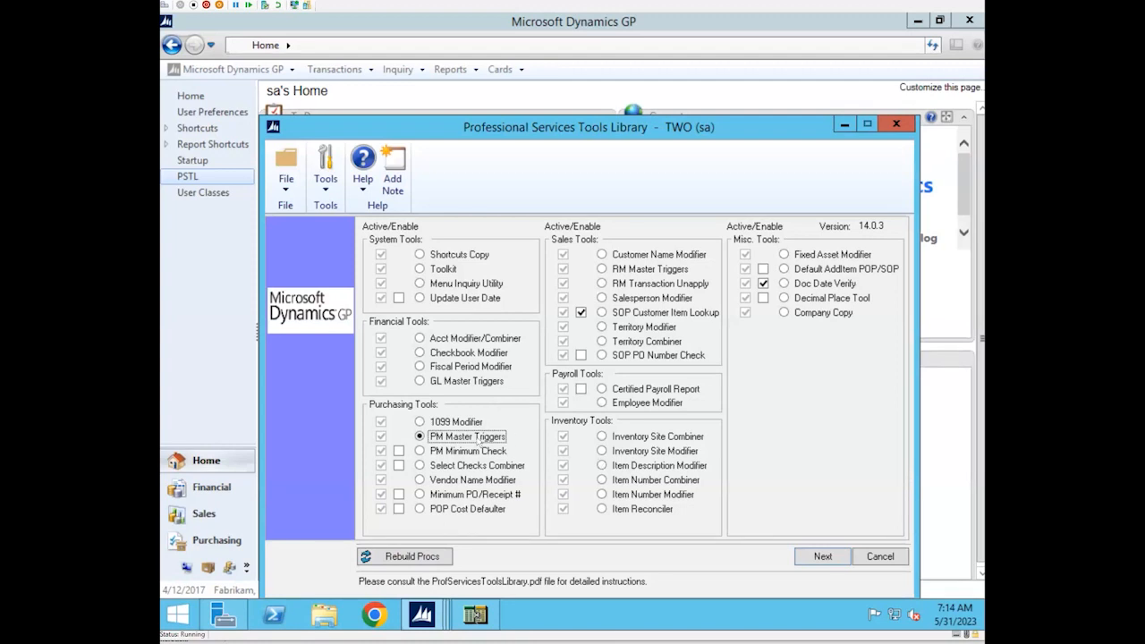
{"action": "left_click", "coordinate": [821, 556]}
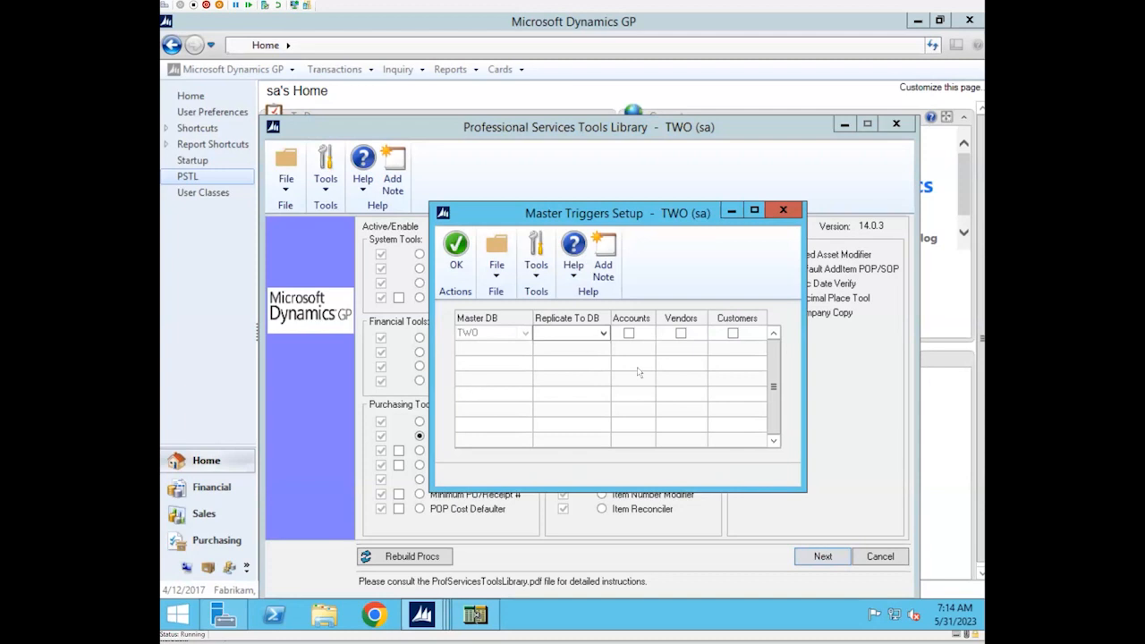
Check which databases are offered under Replicate To DB in Master Triggers Setup, and close the window without changes
{"action": "left_click", "coordinate": [603, 332]}
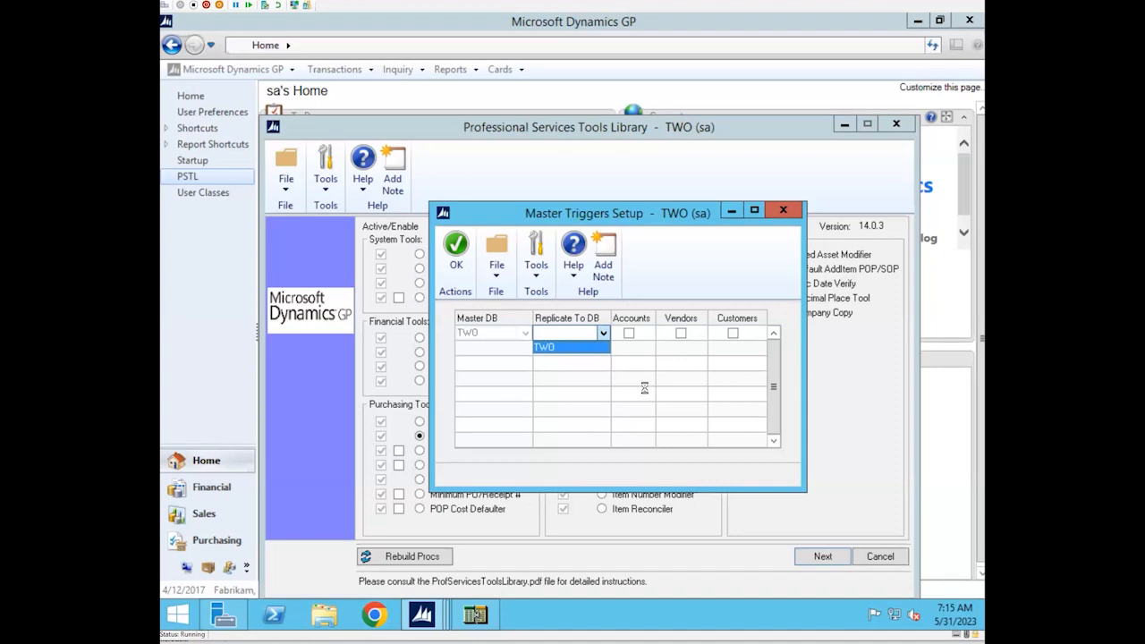
{"action": "left_click", "coordinate": [791, 214]}
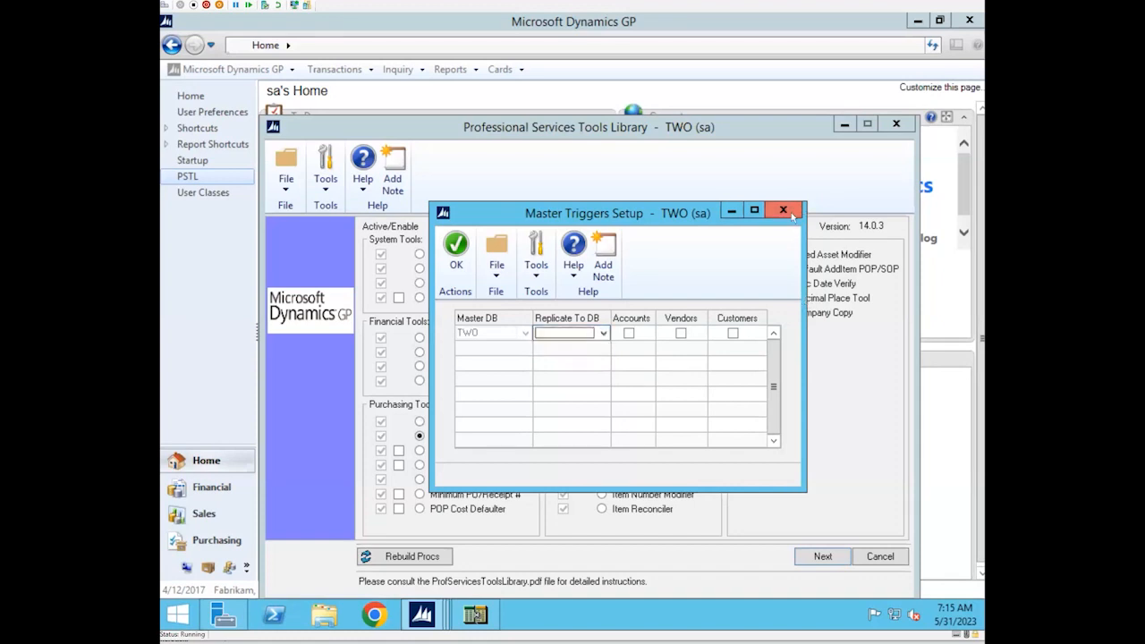
{"action": "left_click", "coordinate": [783, 211]}
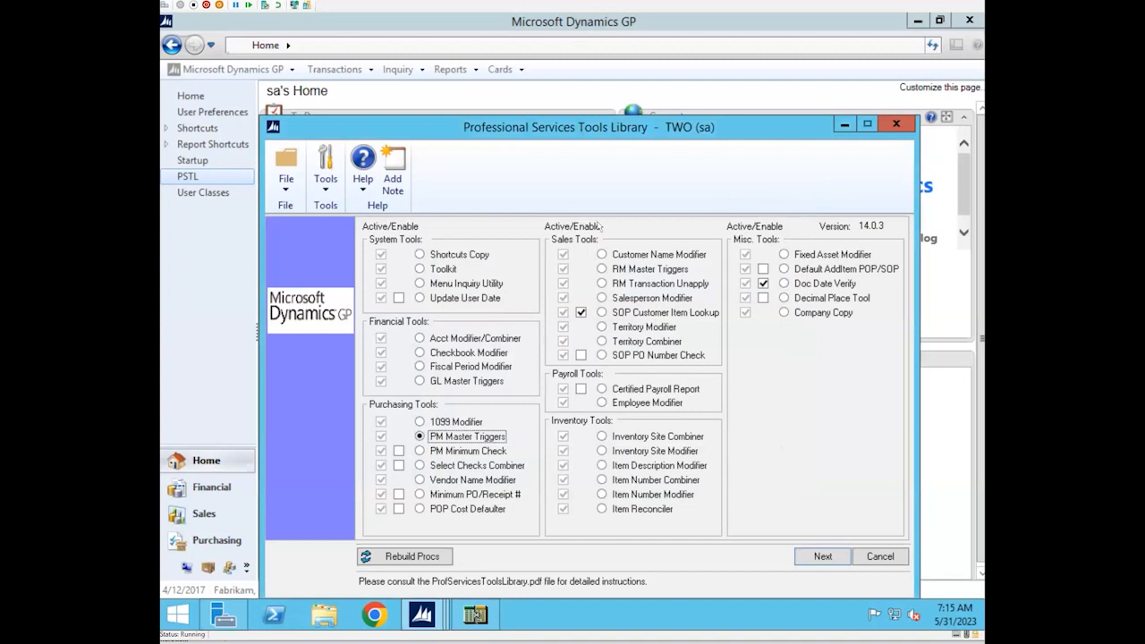
Open the Purchase Order Entry window from Purchasing, and bring the Professional Services Tools Library back to the front
{"action": "left_click", "coordinate": [230, 546]}
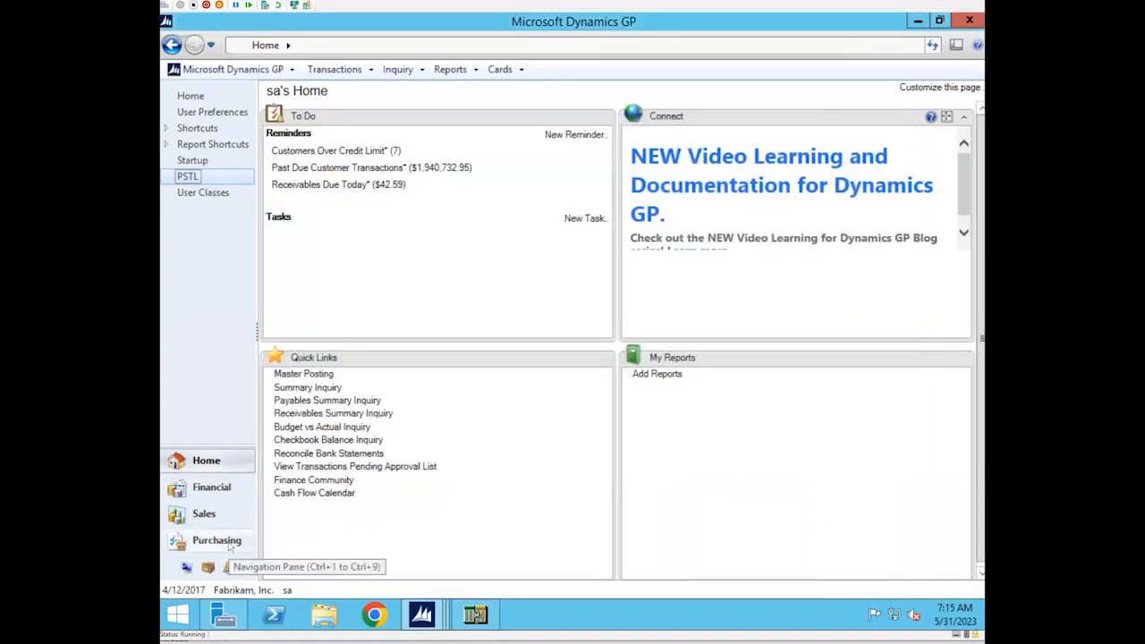
{"action": "left_click", "coordinate": [229, 542]}
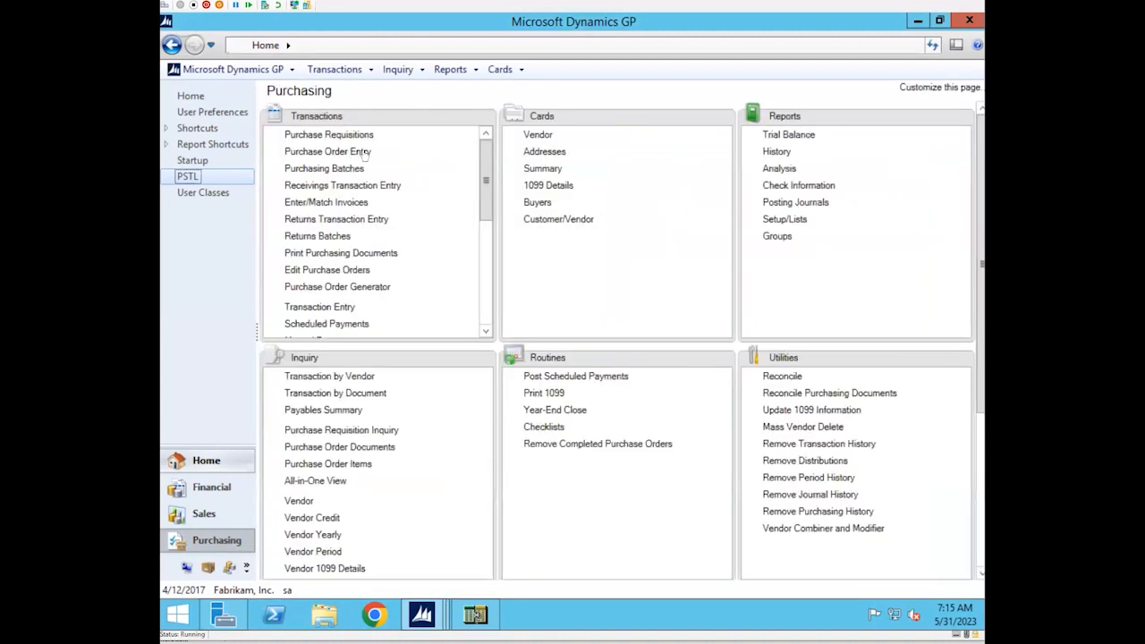
{"action": "left_click", "coordinate": [365, 154]}
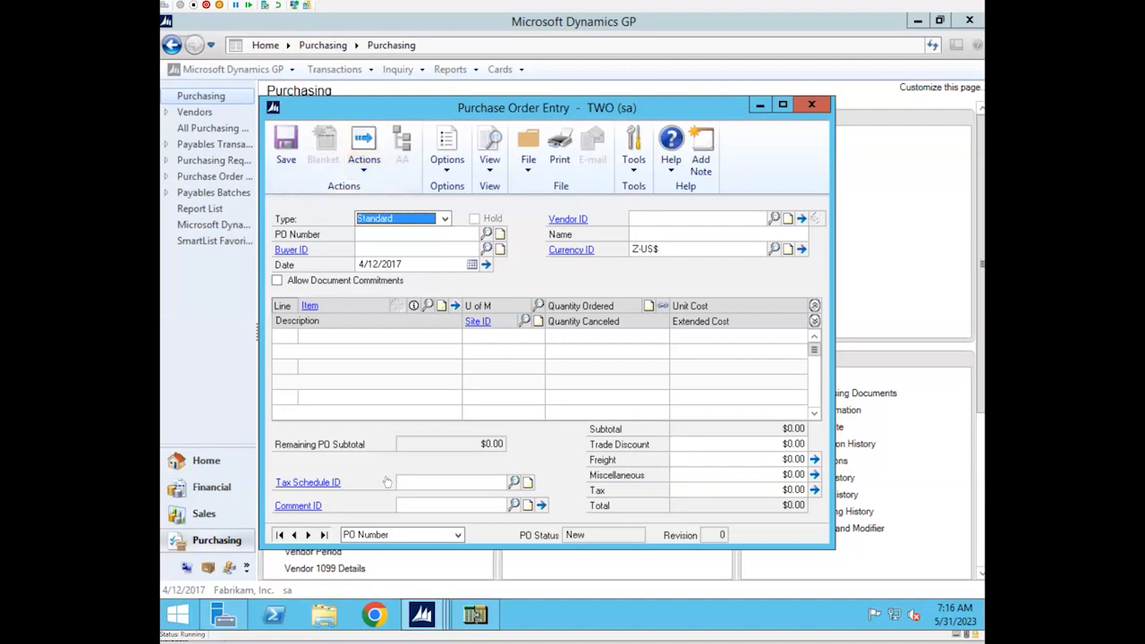
{"action": "left_click", "coordinate": [421, 618]}
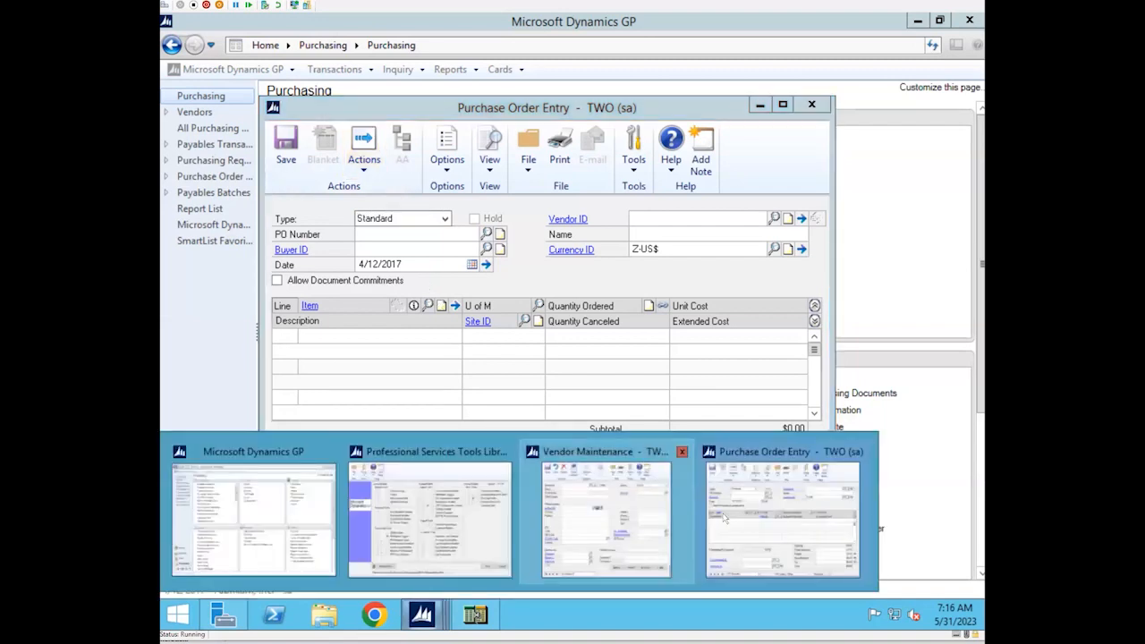
{"action": "left_click", "coordinate": [425, 486]}
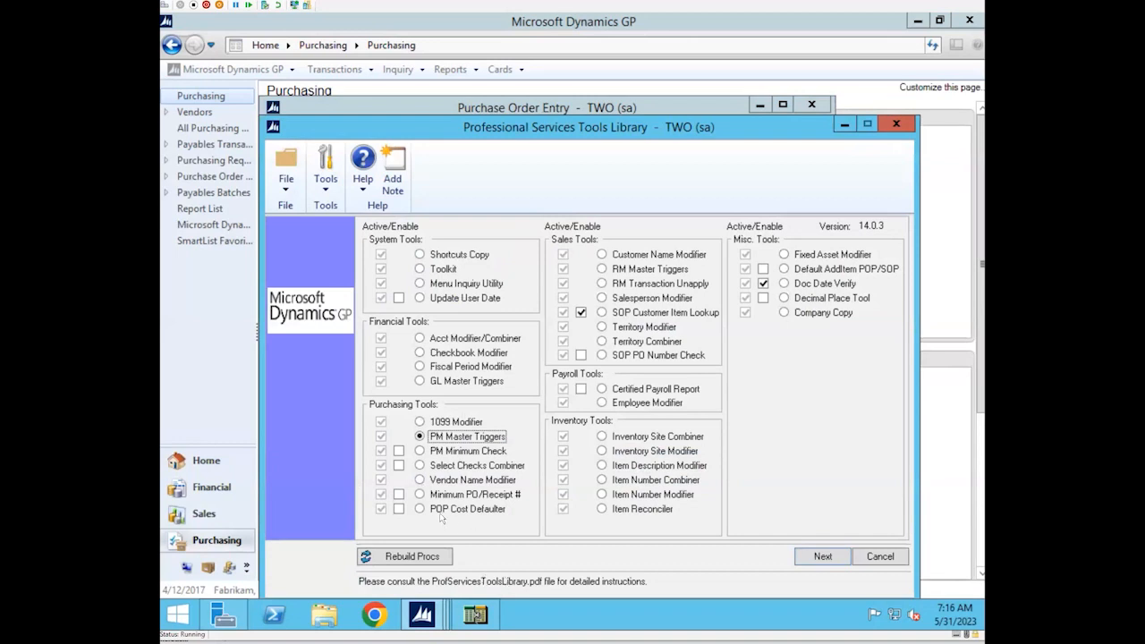
Launch the POP Cost Defaulter tool from the library, and open the Item Maintenance window from Inventory
{"action": "left_click", "coordinate": [422, 508]}
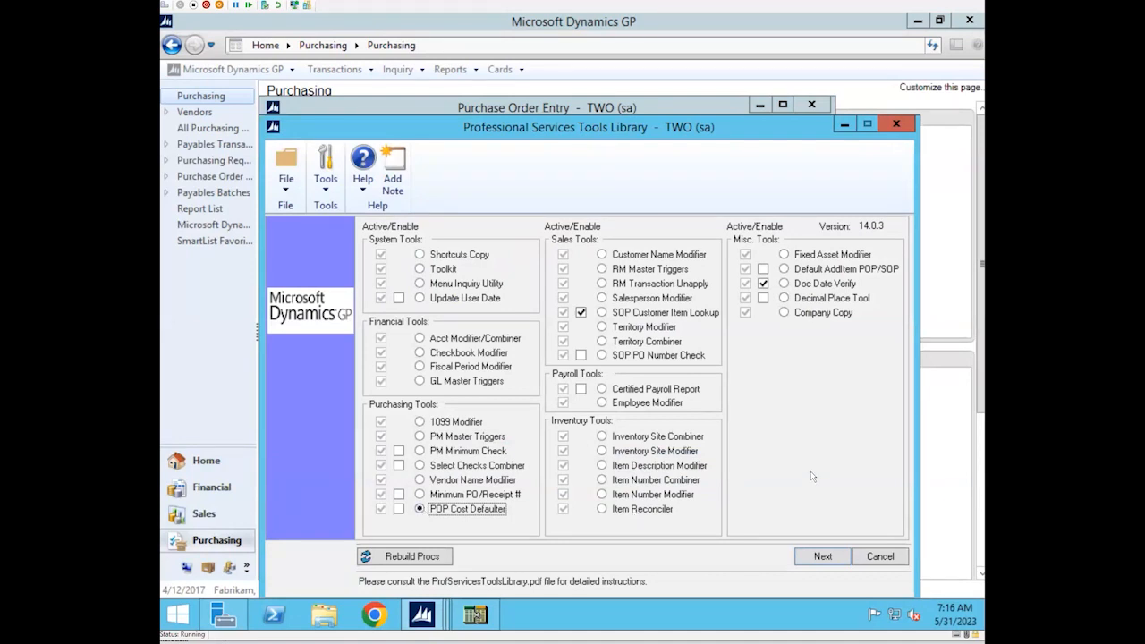
{"action": "left_click", "coordinate": [819, 557]}
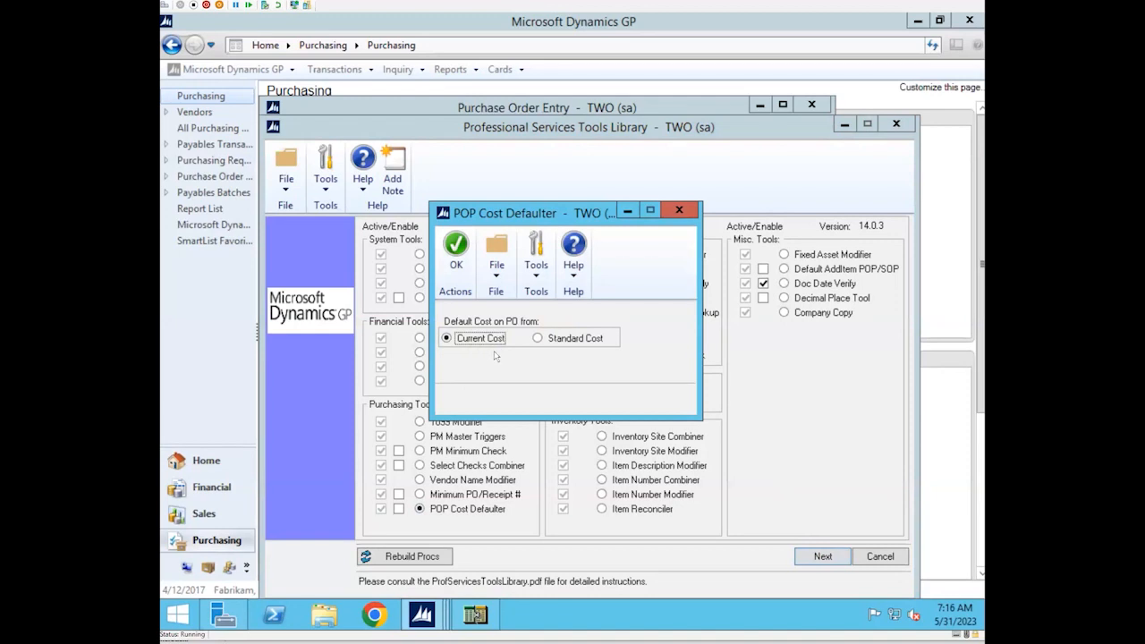
{"action": "left_click", "coordinate": [429, 624]}
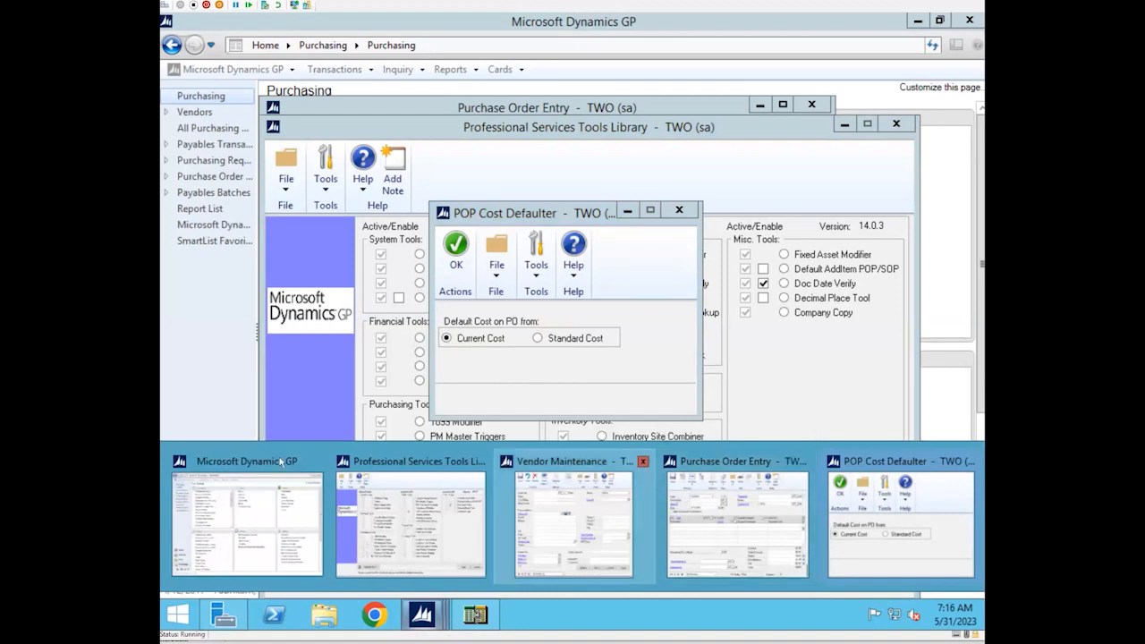
{"action": "left_click", "coordinate": [210, 505]}
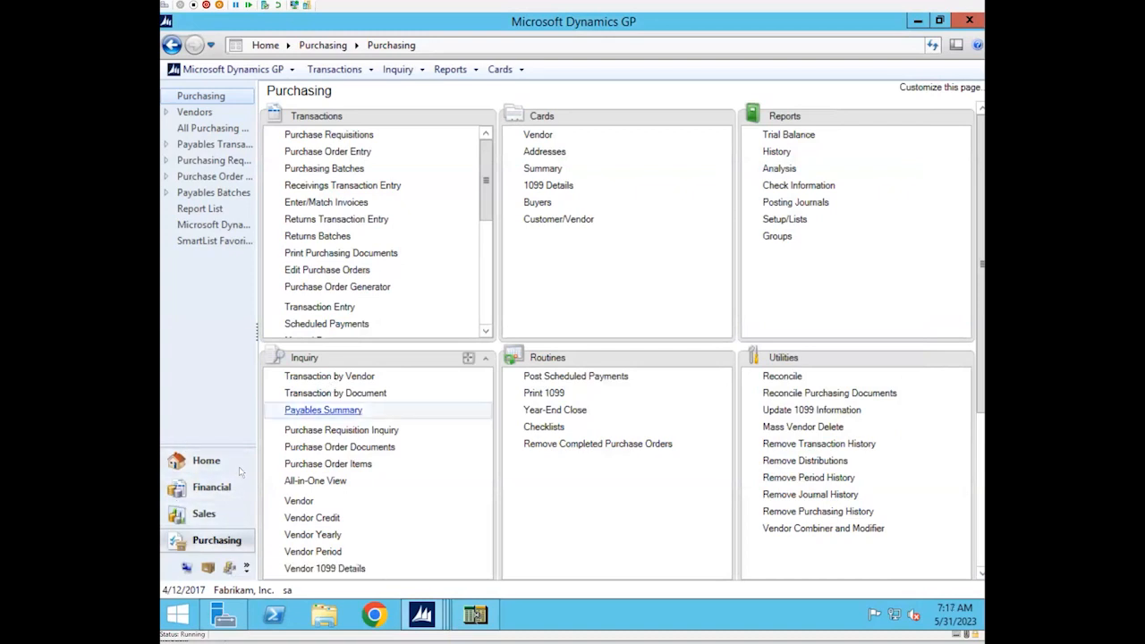
{"action": "left_click_drag", "start_coordinate": [219, 432], "coordinate": [220, 354]}
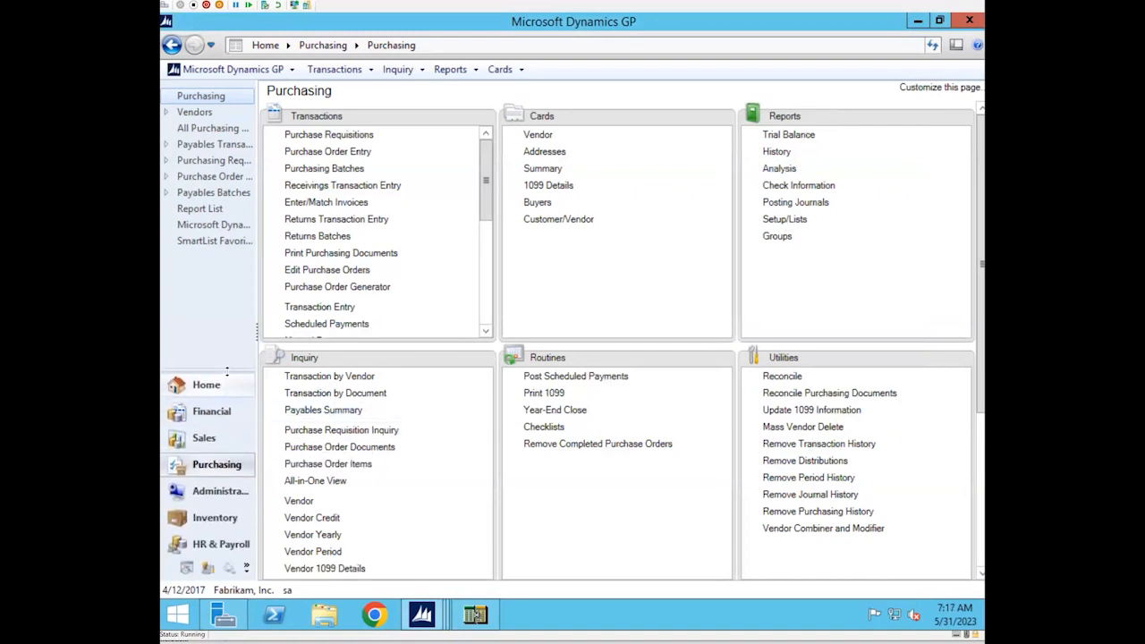
{"action": "left_click", "coordinate": [211, 514]}
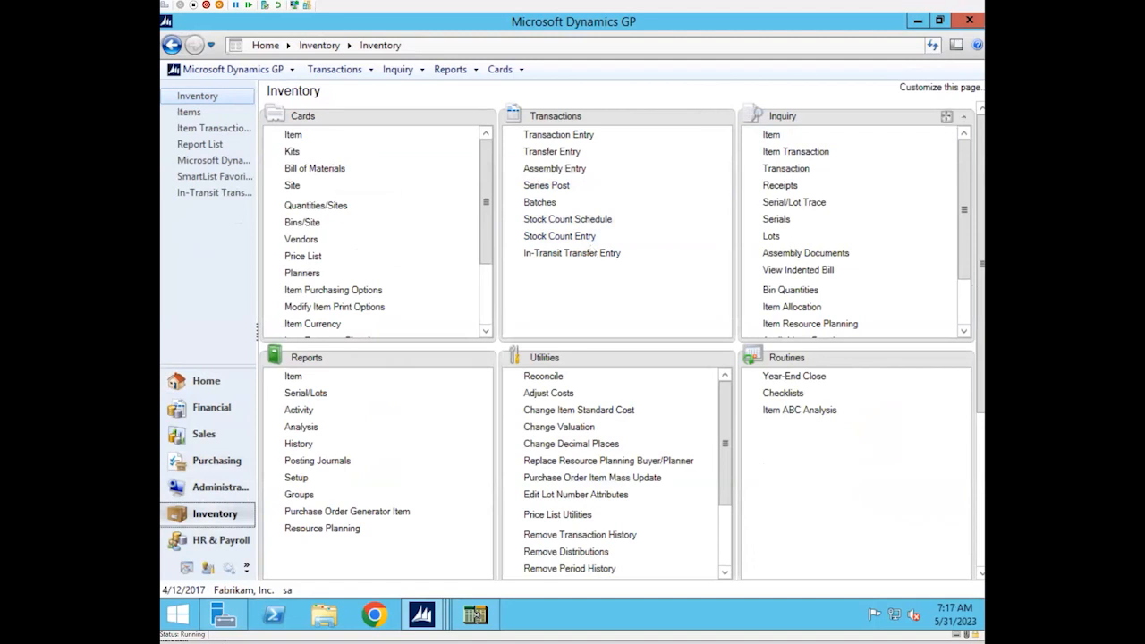
{"action": "left_click", "coordinate": [293, 135]}
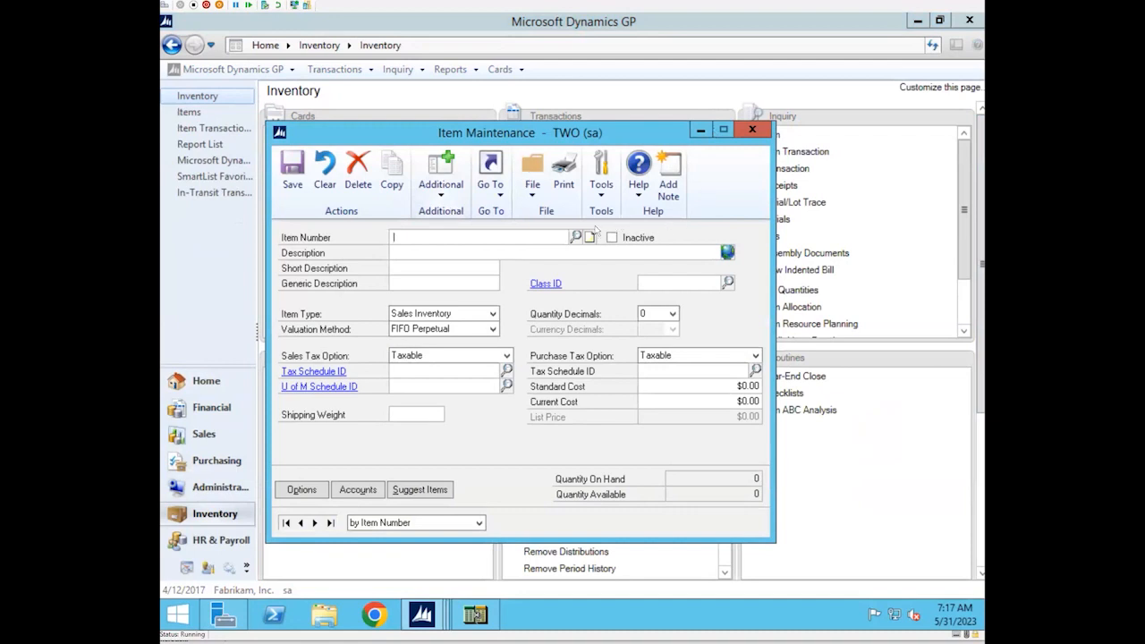
Look up item 100XLG in Item Maintenance, load its record, and move the window aside
{"action": "left_click", "coordinate": [576, 237]}
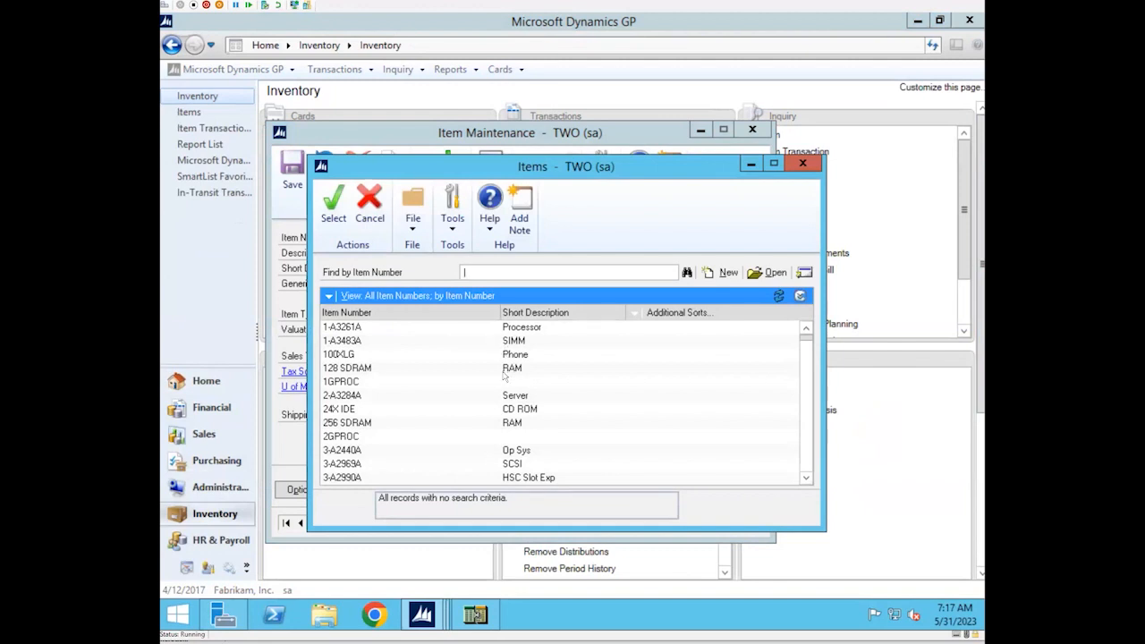
{"action": "type", "text": "100"}
{"action": "key", "text": "Return"}
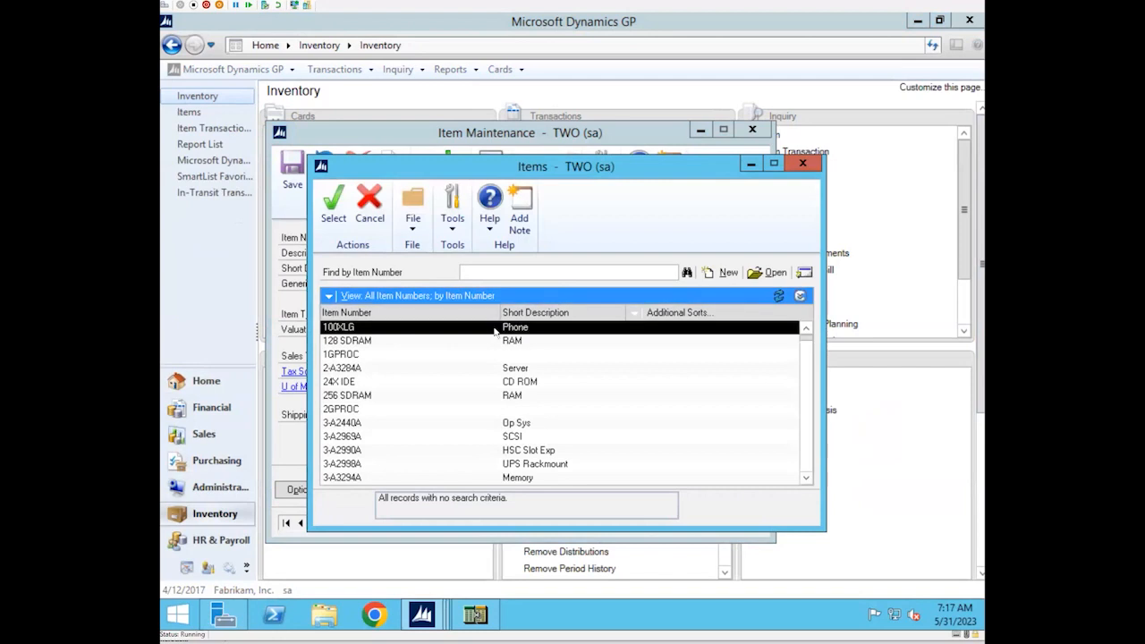
{"action": "left_click", "coordinate": [336, 197]}
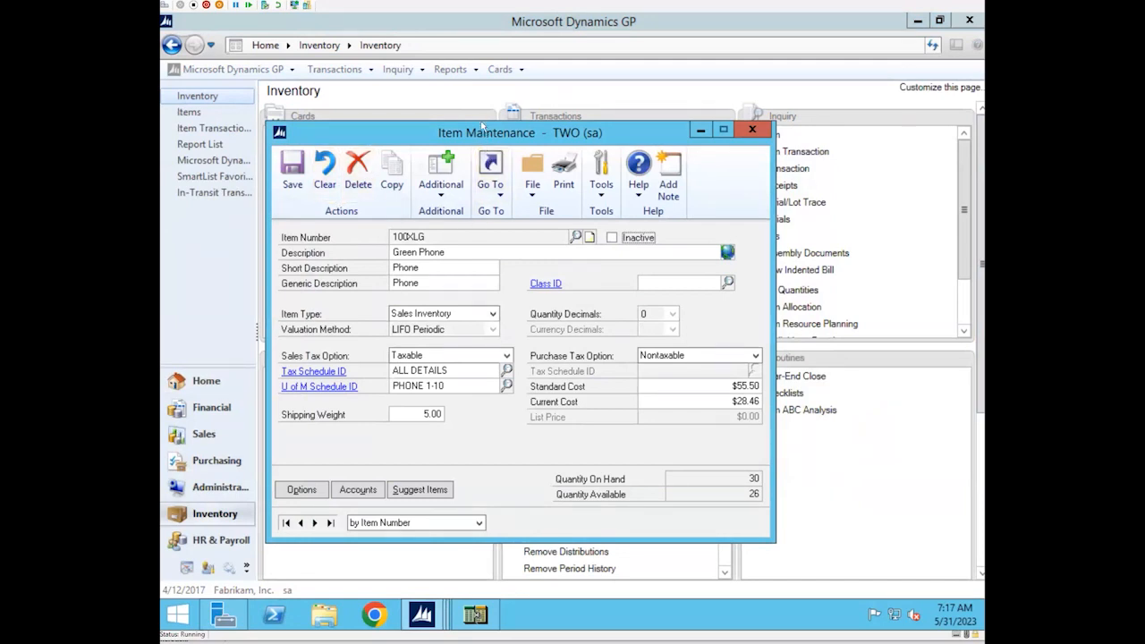
{"action": "left_click_drag", "start_coordinate": [475, 141], "coordinate": [367, 151]}
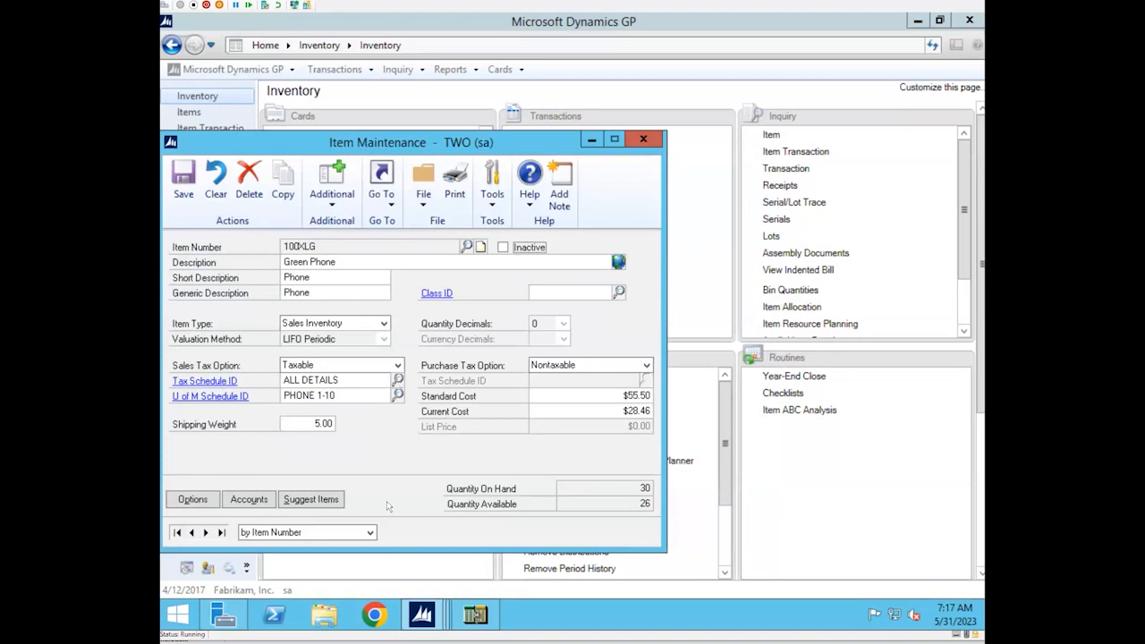
Compare the POP Cost Defaulter's default cost options with the item's standard and current costs, and close both windows
{"action": "left_click", "coordinate": [424, 618]}
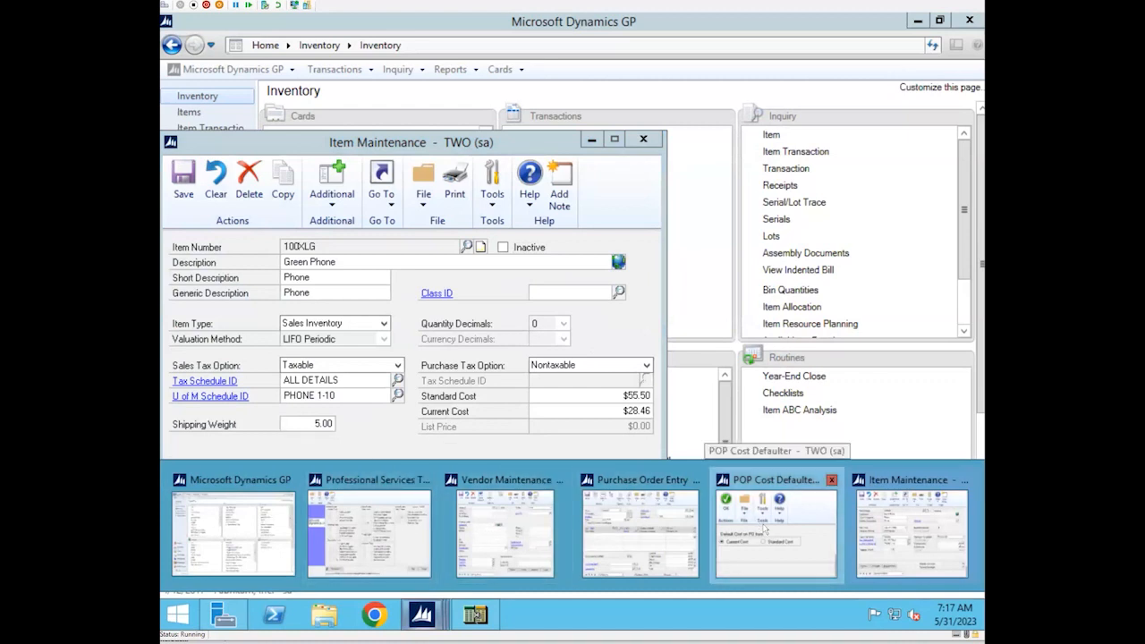
{"action": "left_click", "coordinate": [765, 529]}
{"action": "left_click_drag", "start_coordinate": [580, 223], "coordinate": [831, 210]}
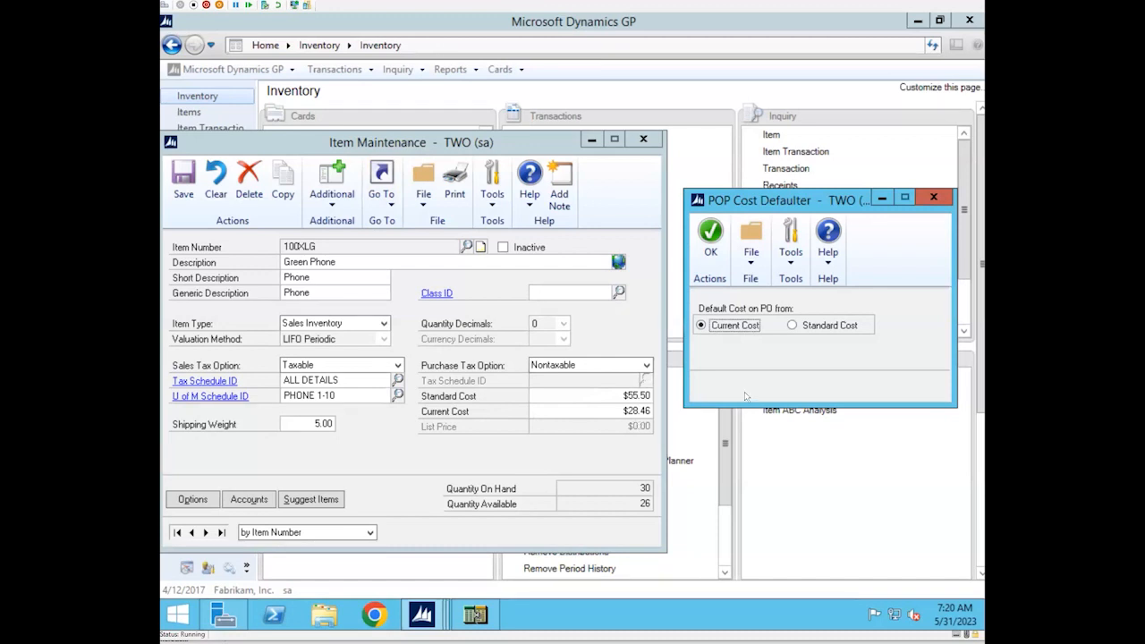
{"action": "left_click", "coordinate": [934, 197]}
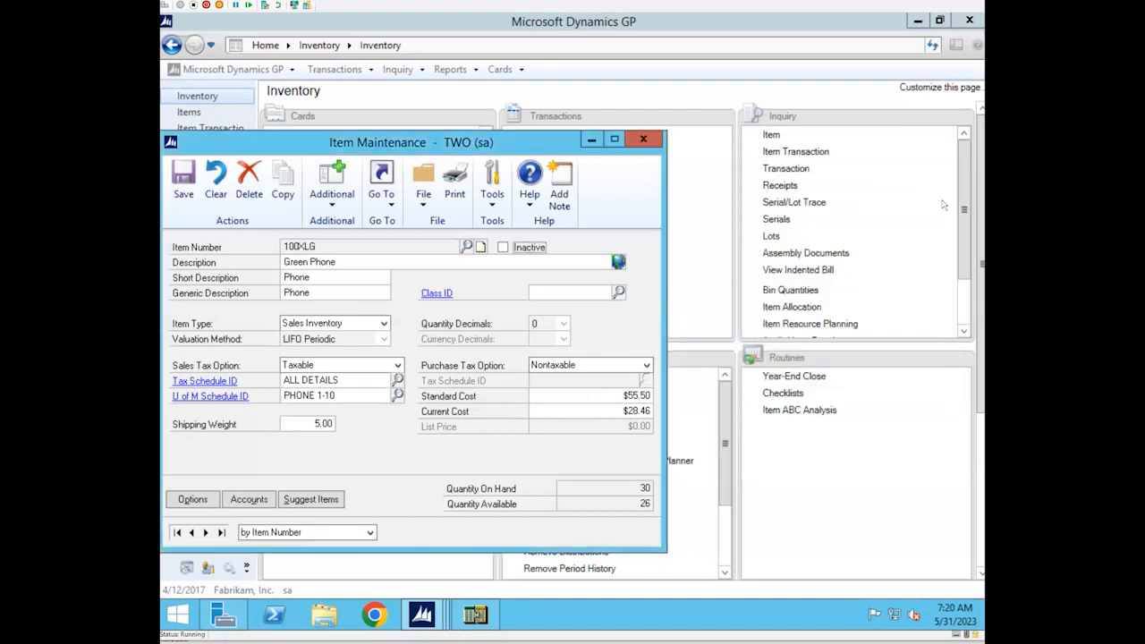
{"action": "left_click", "coordinate": [652, 144]}
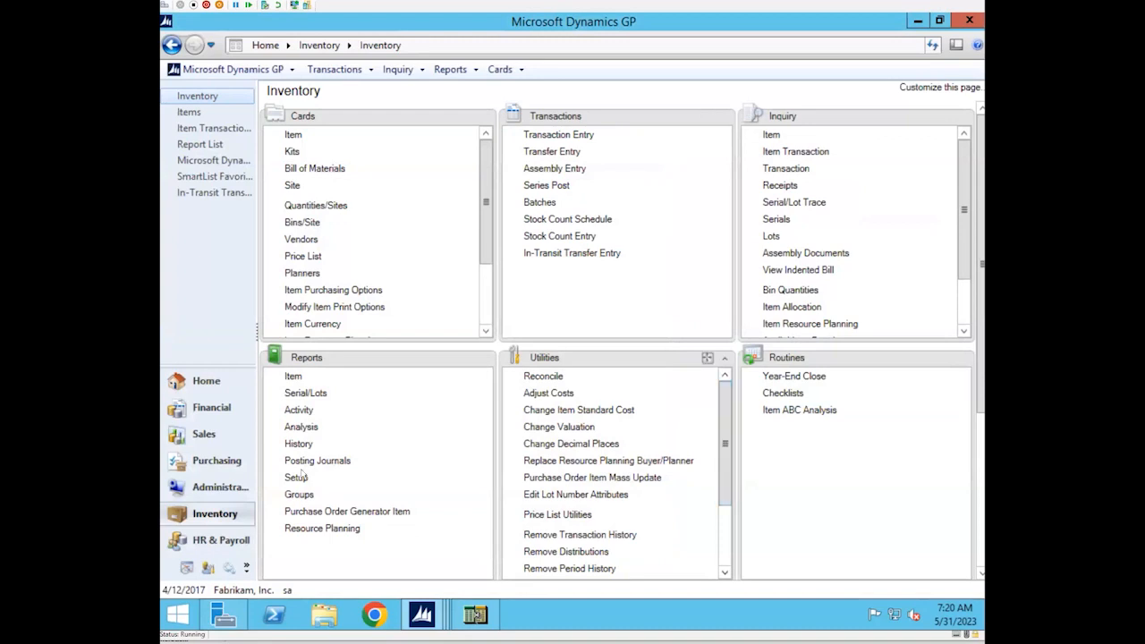
Open Sales Transaction Entry from Sales, set the document type to Invoice, and display the last invoice
{"action": "left_click", "coordinate": [190, 434]}
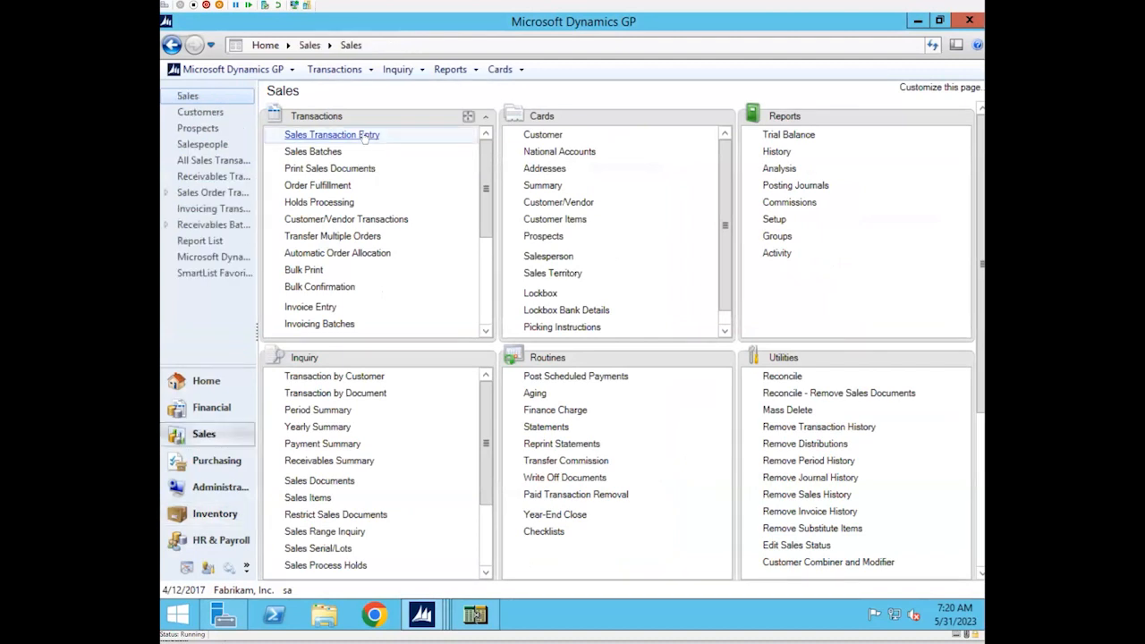
{"action": "left_click", "coordinate": [364, 136]}
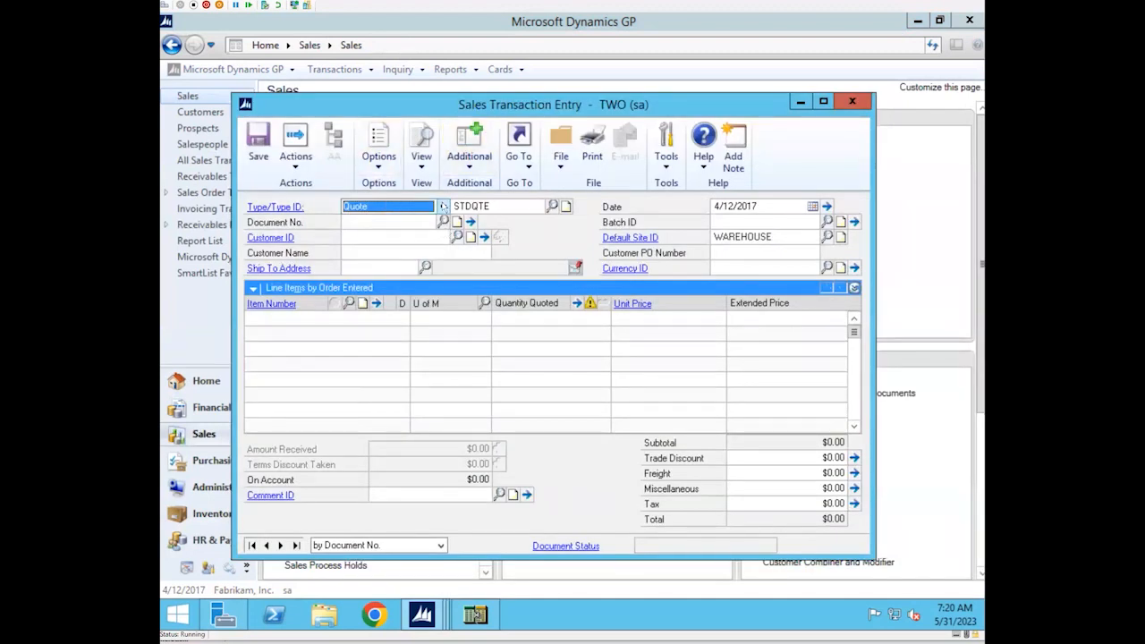
{"action": "left_click", "coordinate": [442, 206]}
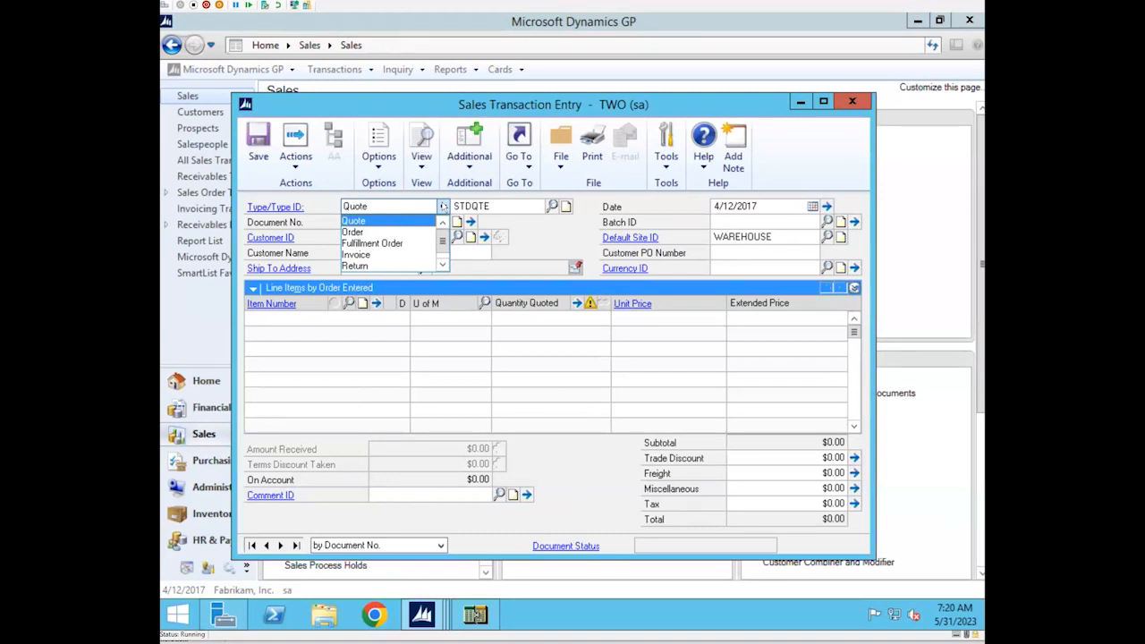
{"action": "left_click", "coordinate": [367, 256]}
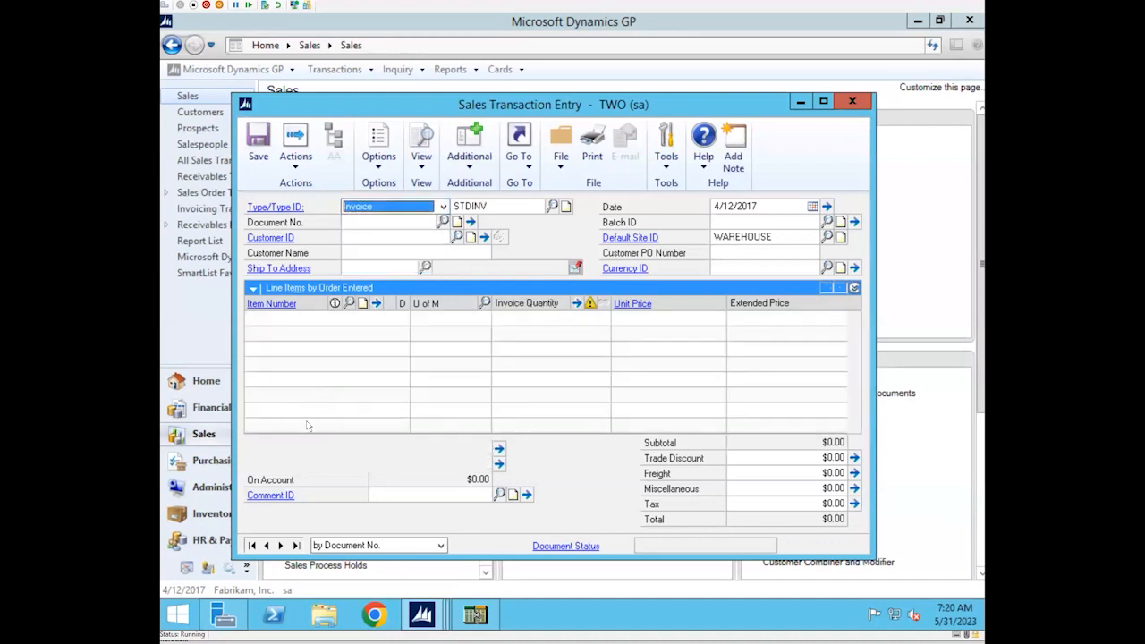
{"action": "left_click", "coordinate": [296, 545]}
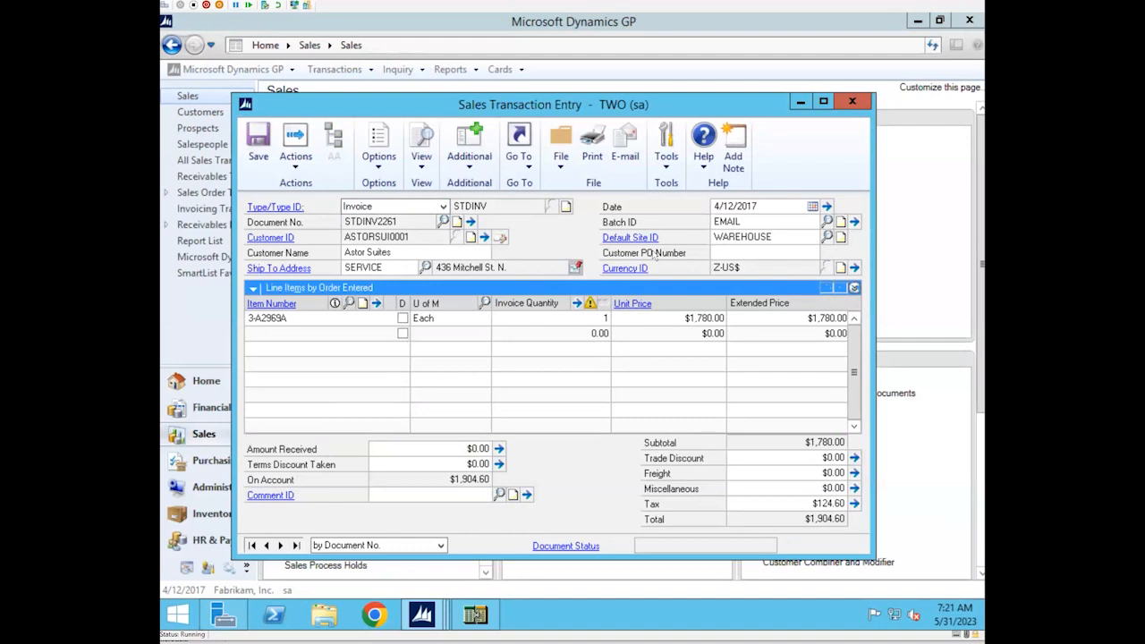
Review the items previously invoiced to the customer through the invoice's Historical Lookup, and close the lookup without selecting an item
{"action": "left_click", "coordinate": [481, 168]}
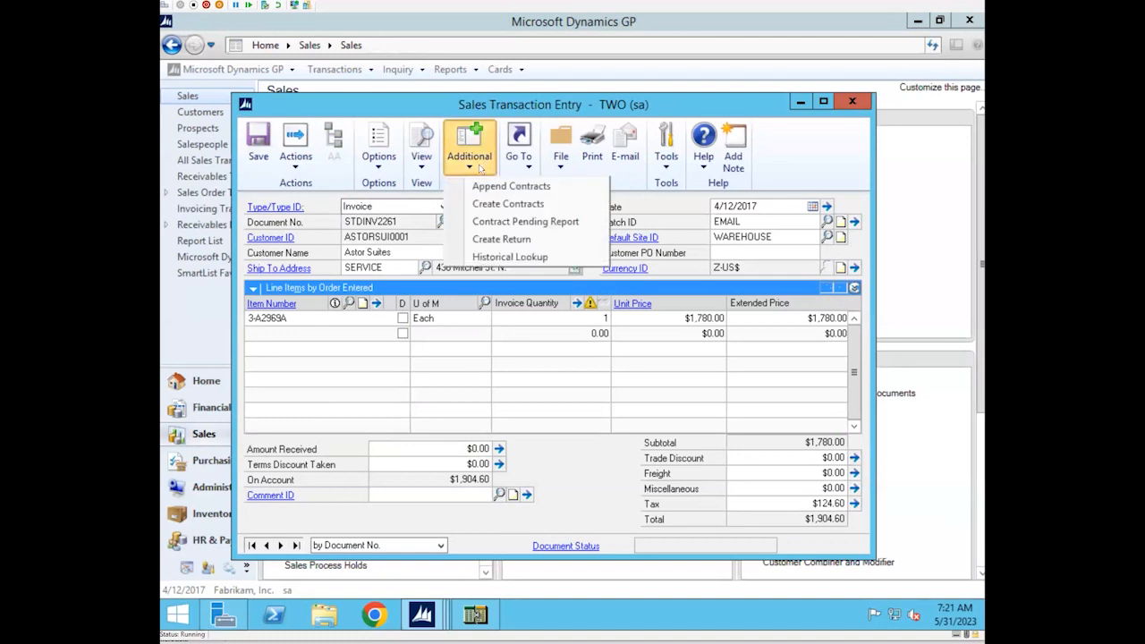
{"action": "left_click", "coordinate": [520, 257]}
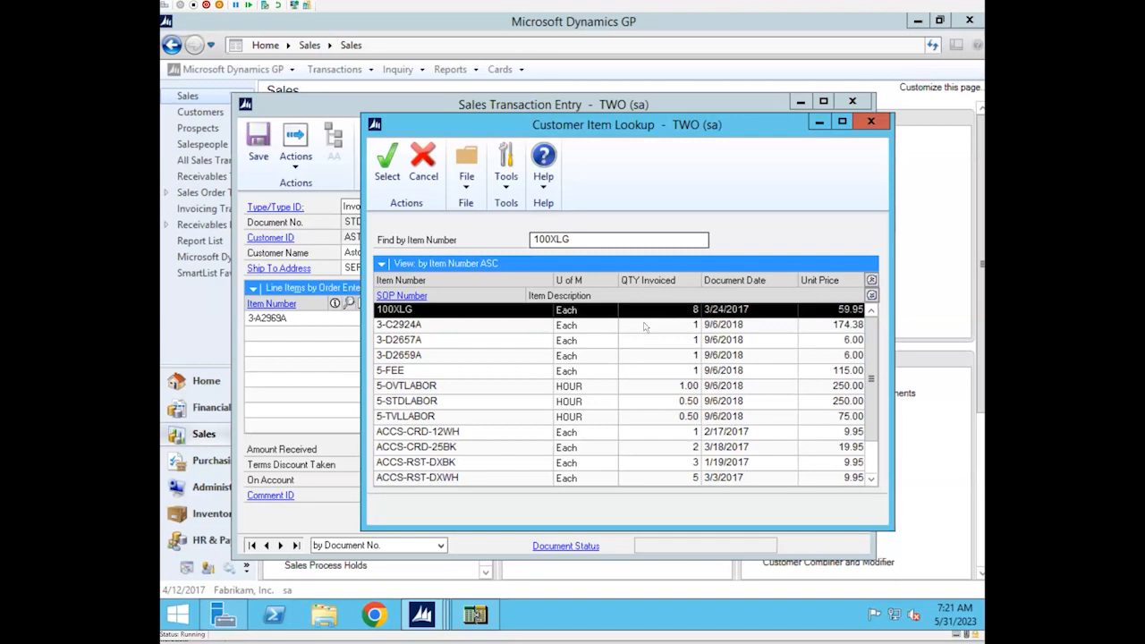
{"action": "left_click_drag", "start_coordinate": [867, 358], "coordinate": [869, 409]}
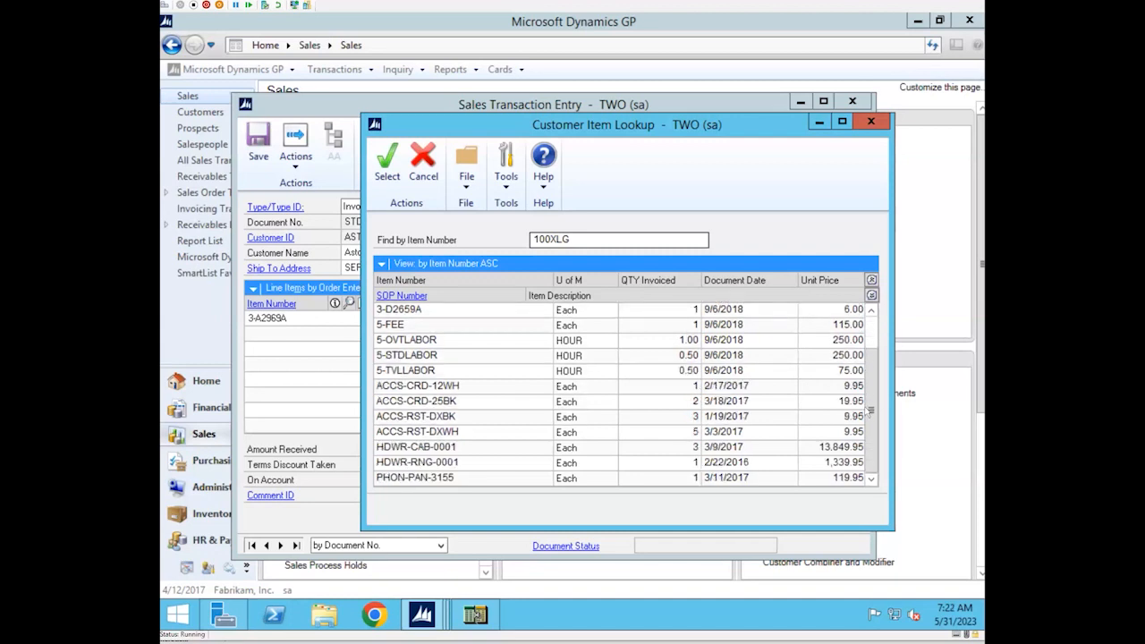
{"action": "left_click_drag", "start_coordinate": [869, 410], "coordinate": [866, 326]}
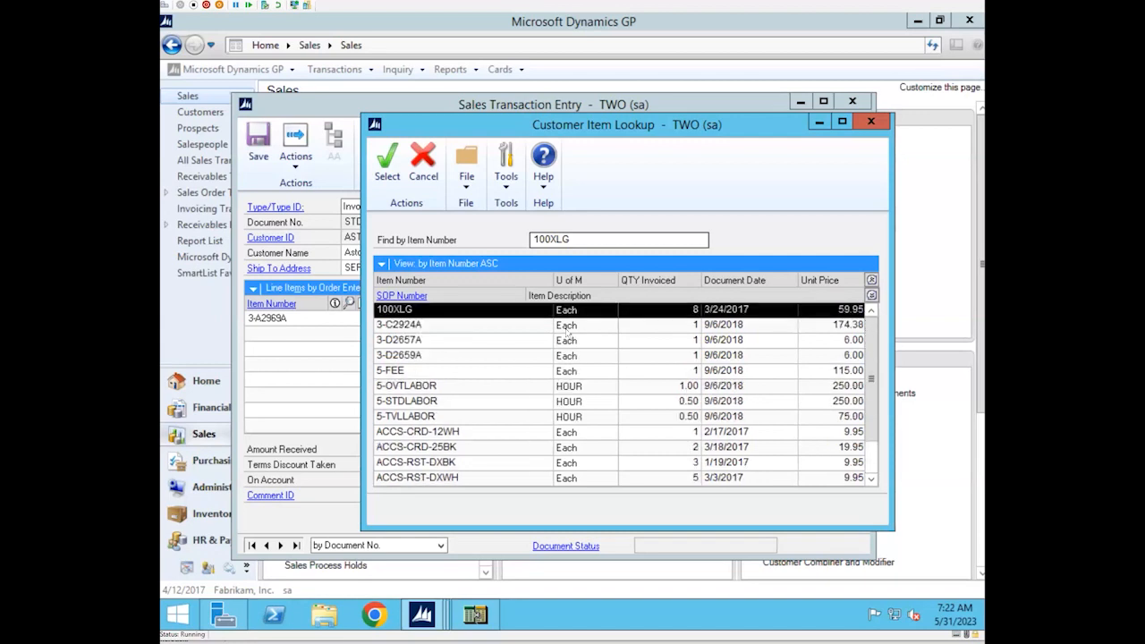
{"action": "left_click_drag", "start_coordinate": [564, 131], "coordinate": [657, 110]}
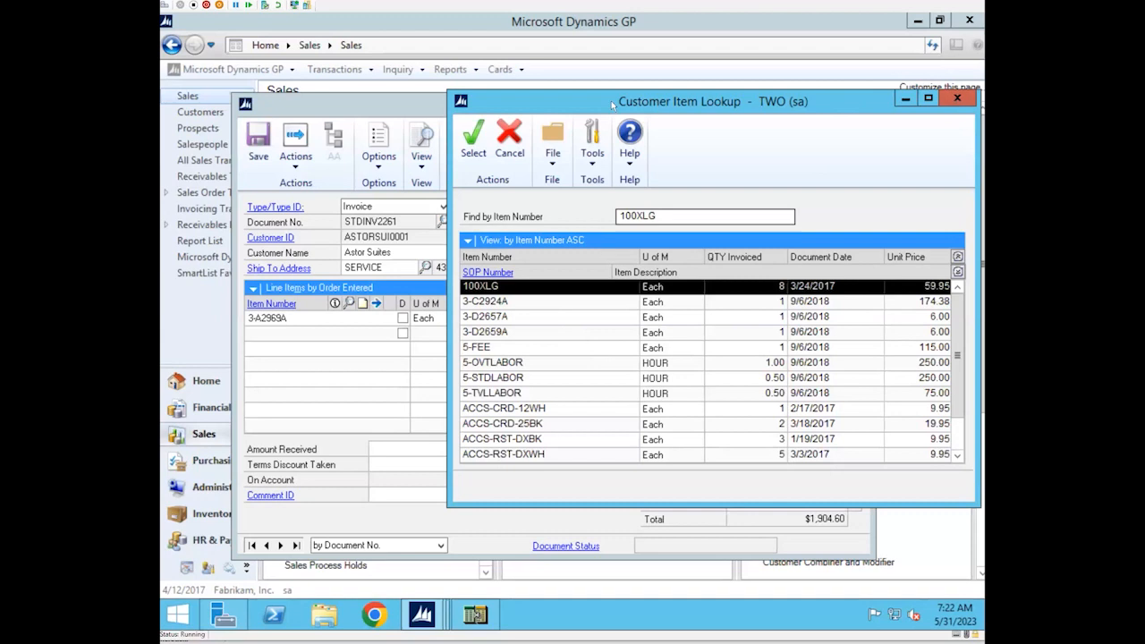
{"action": "left_click", "coordinate": [957, 99]}
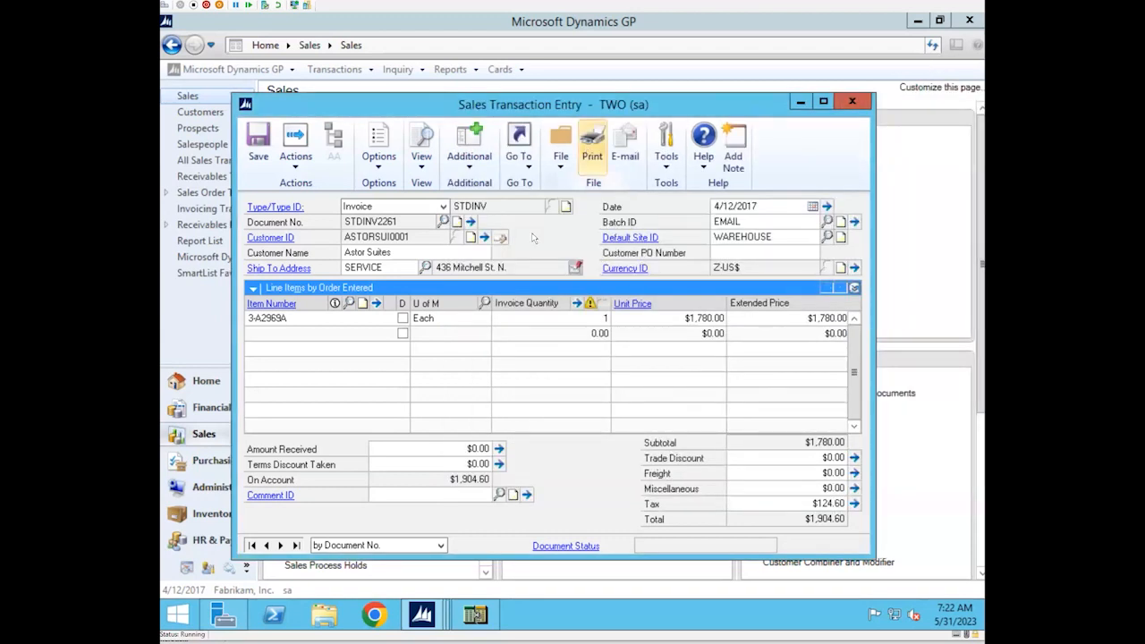
Check the Historical Lookup from the item detail of line 3-A2969A, and close the lookup and detail windows
{"action": "left_click", "coordinate": [332, 318]}
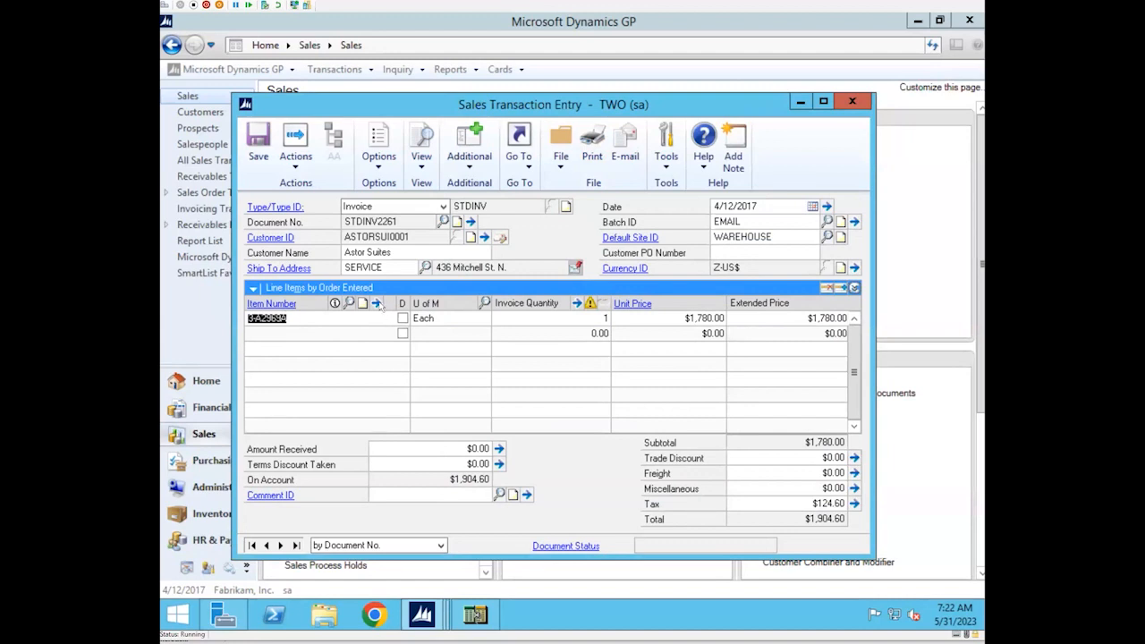
{"action": "left_click", "coordinate": [376, 303]}
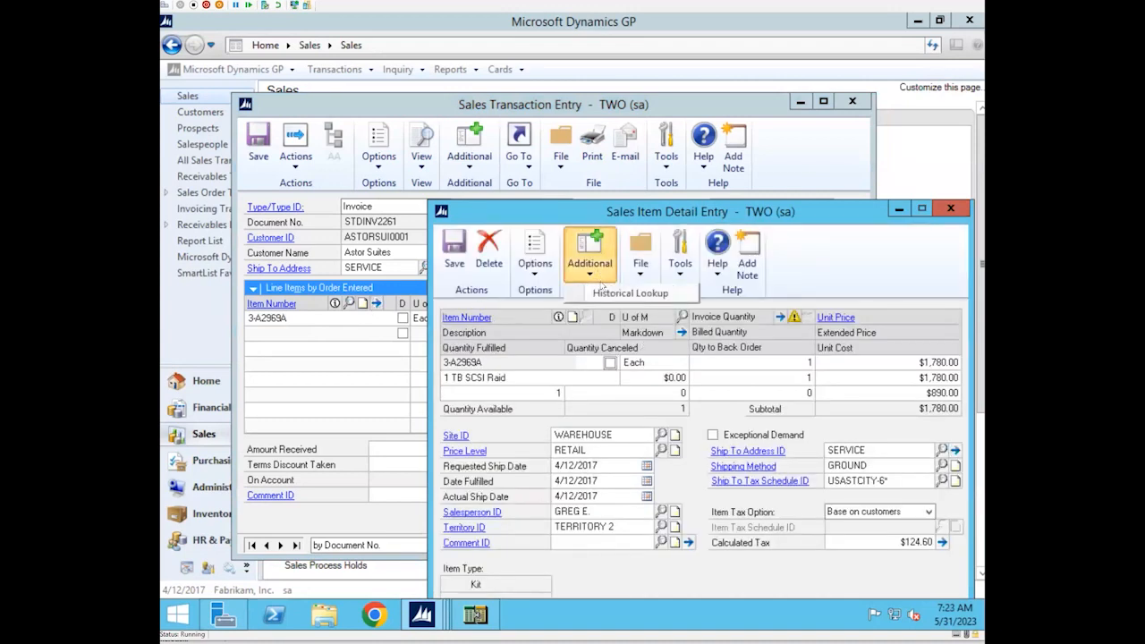
{"action": "left_click", "coordinate": [608, 296]}
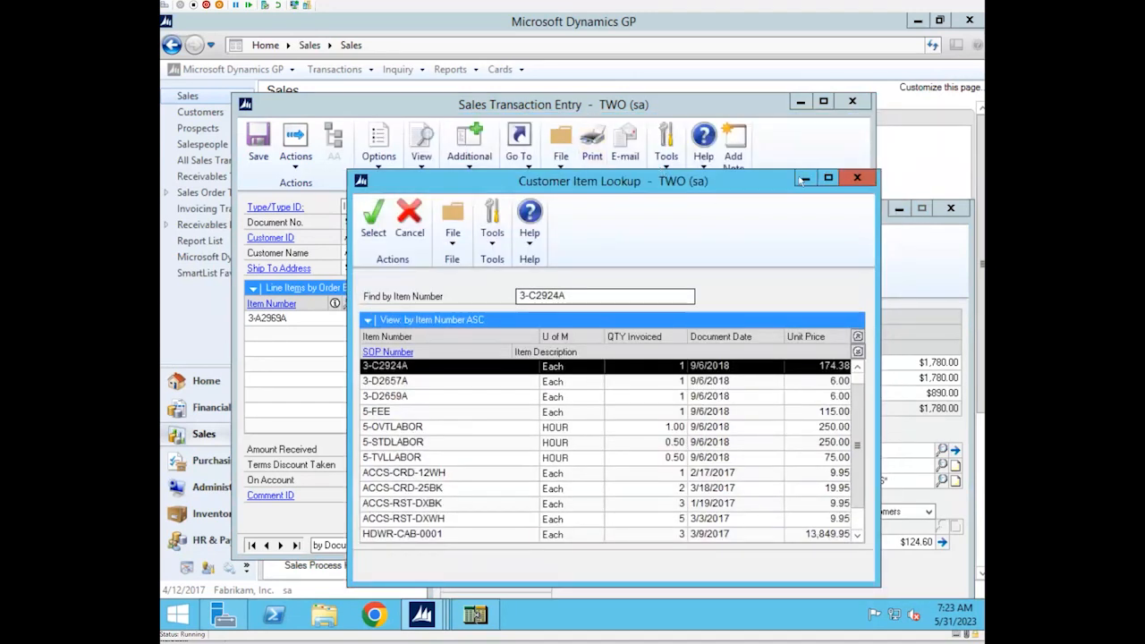
{"action": "left_click", "coordinate": [857, 179]}
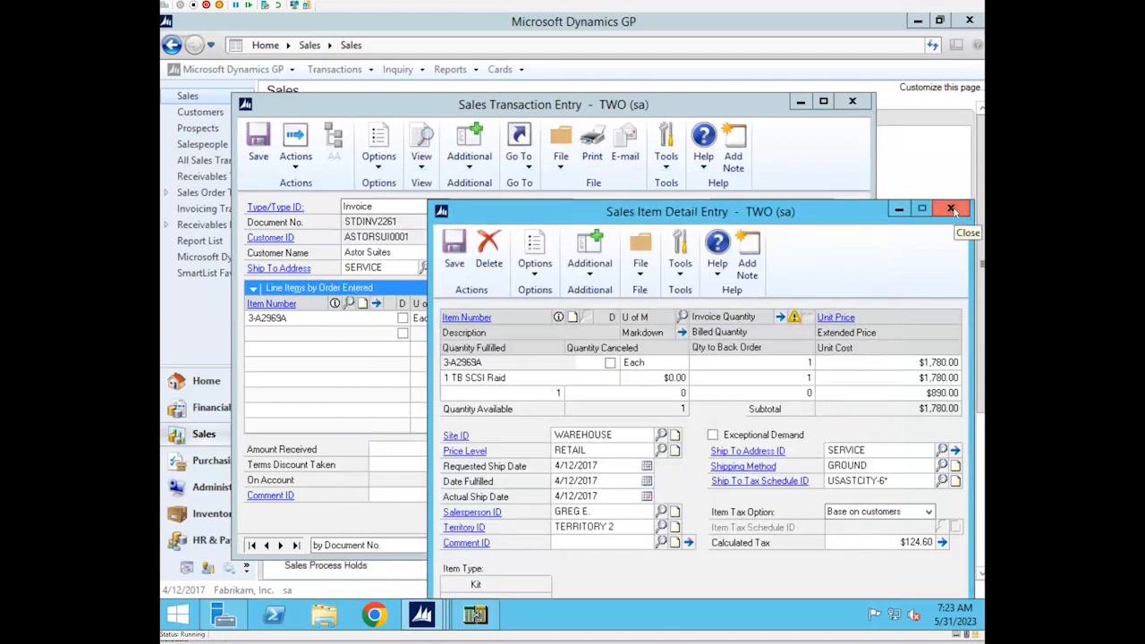
{"action": "left_click", "coordinate": [953, 211]}
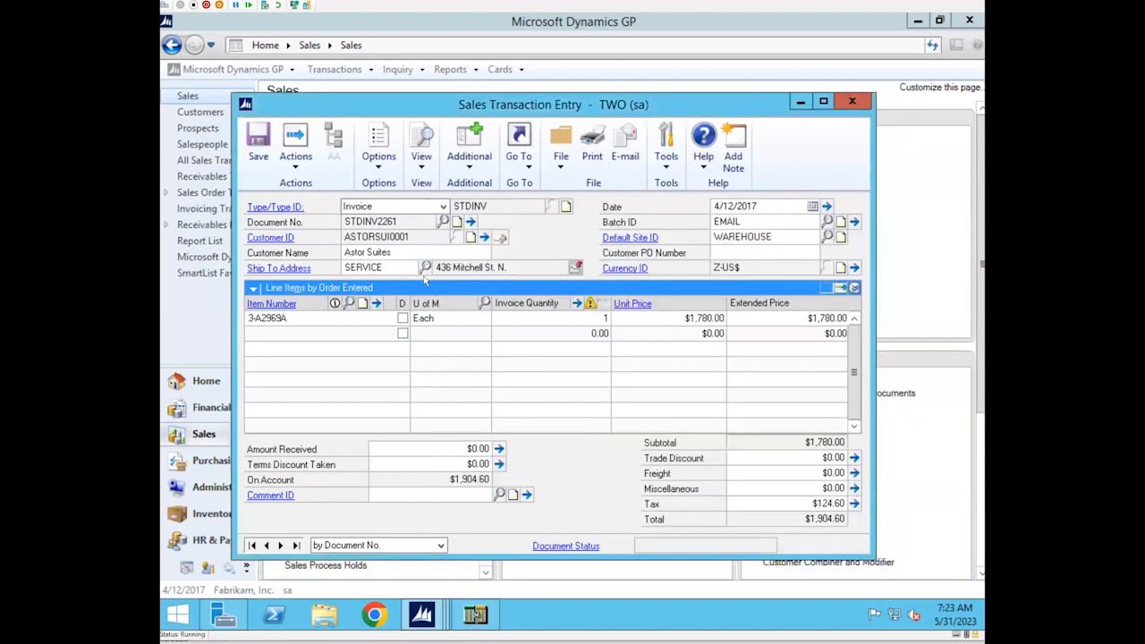
Review the customer's previously invoiced items in the Customer Item Lookup opened from the invoice, and check its available sort orders without changing the view
{"action": "left_click", "coordinate": [469, 168]}
{"action": "left_click", "coordinate": [487, 257]}
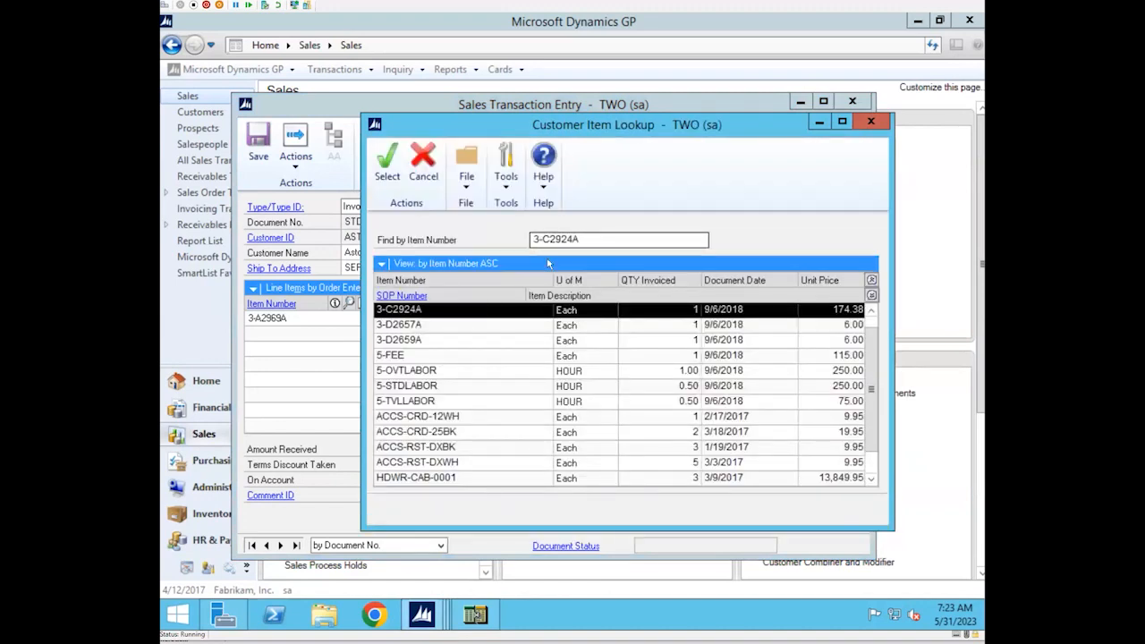
{"action": "left_click", "coordinate": [586, 238]}
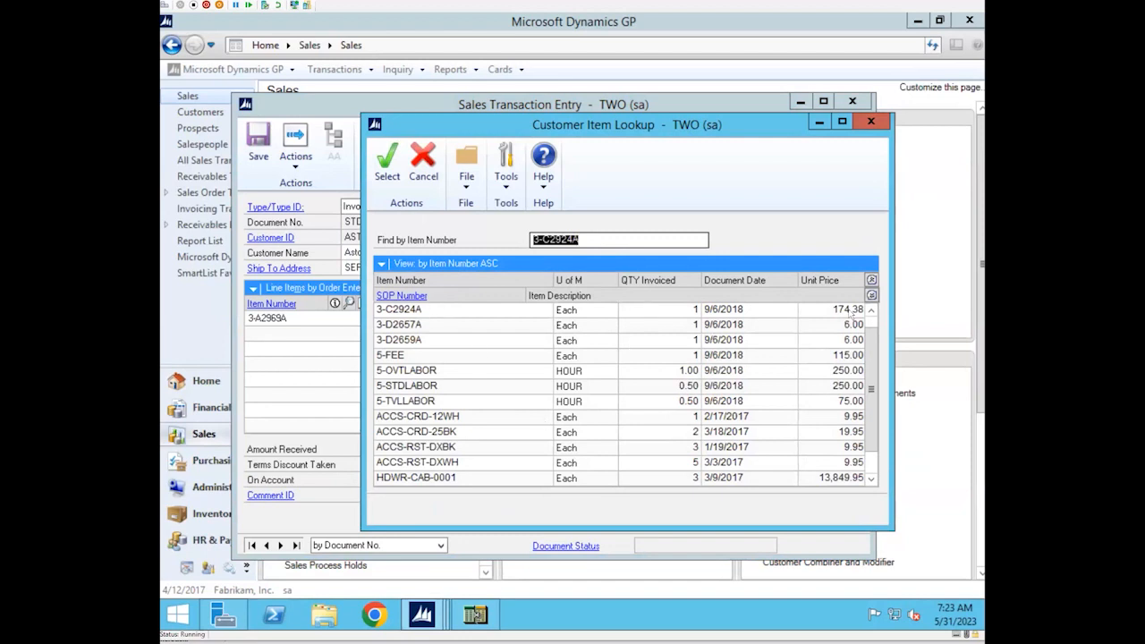
{"action": "left_click_drag", "start_coordinate": [872, 375], "coordinate": [872, 397]}
{"action": "scroll", "coordinate": [874, 337], "scroll_direction": "up", "scroll_amount": 1}
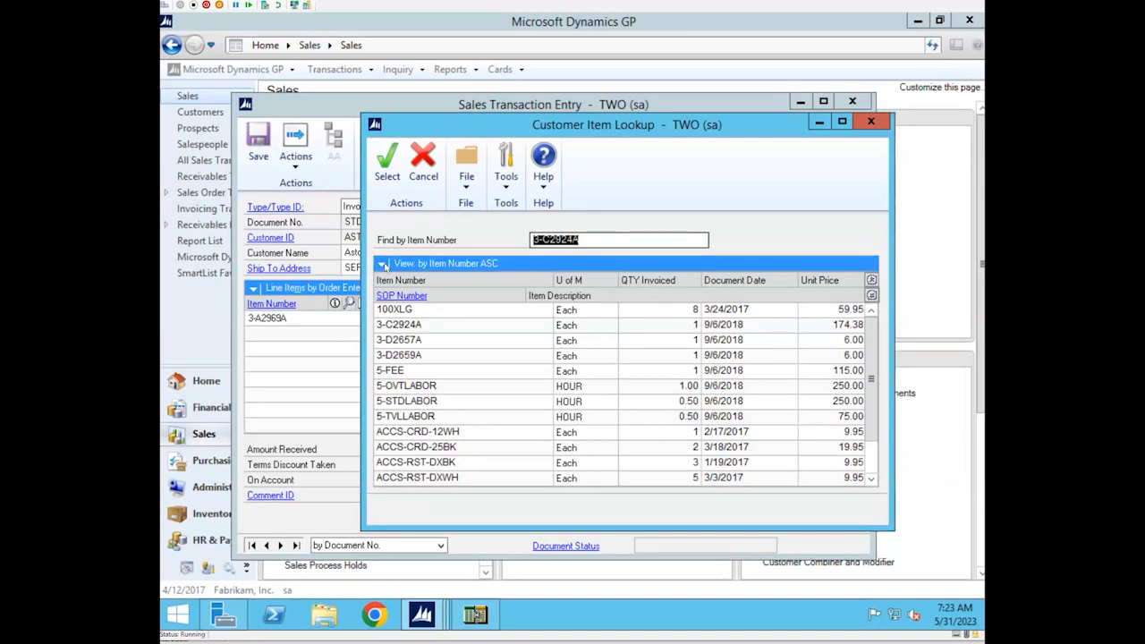
{"action": "left_click", "coordinate": [382, 264]}
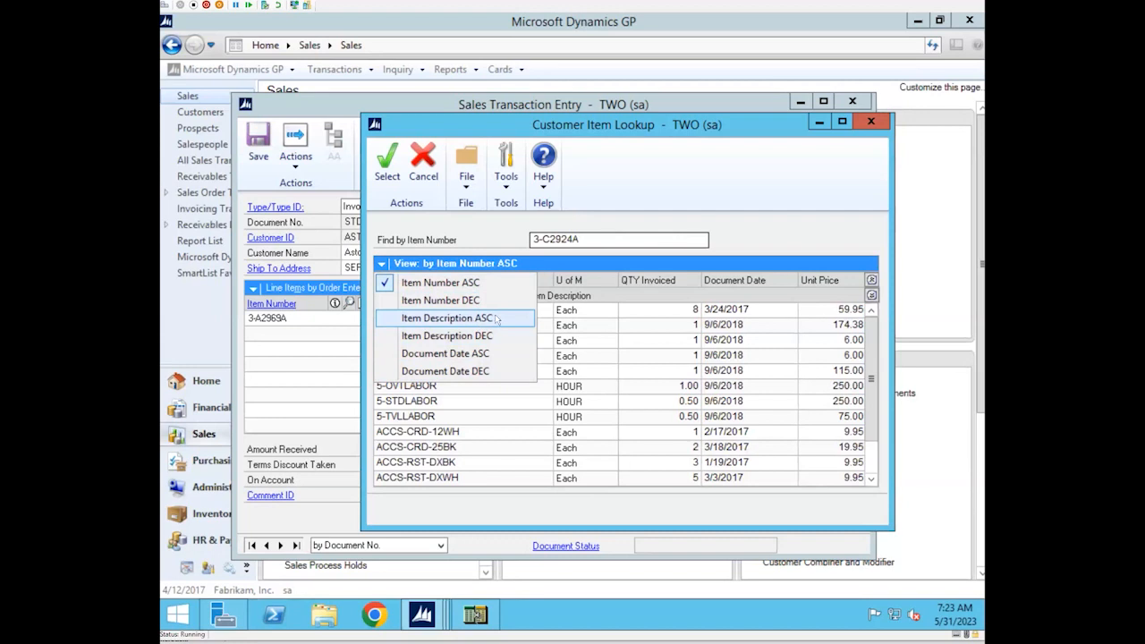
{"action": "left_click", "coordinate": [511, 223]}
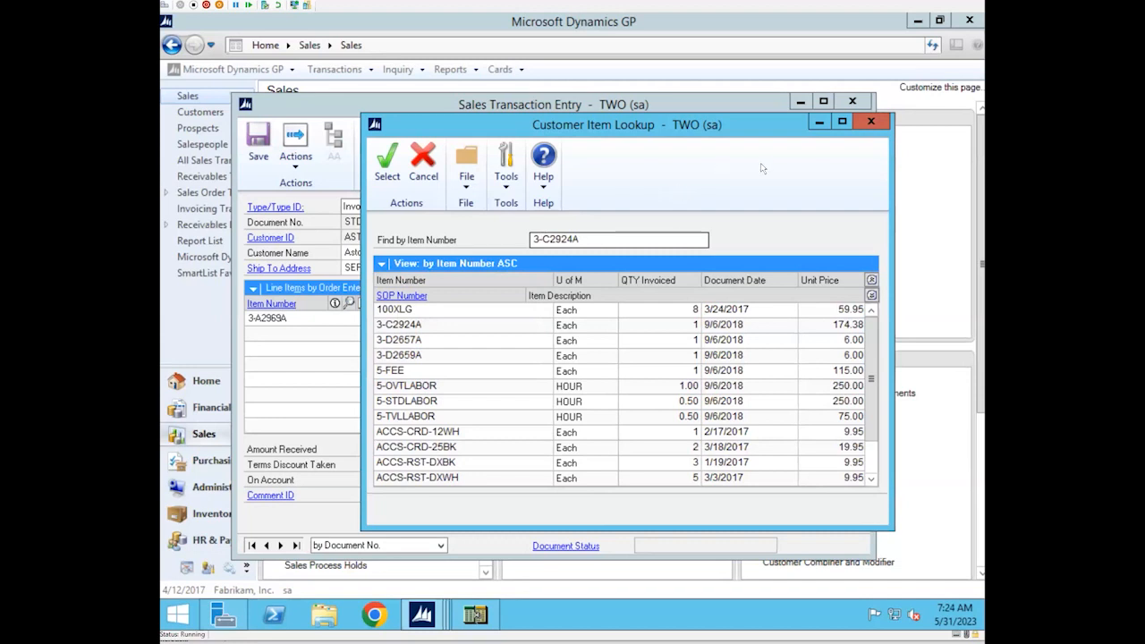
Close the Customer Item Lookup and Sales Transaction Entry windows, and return to the Professional Services Tools Library
{"action": "left_click", "coordinate": [869, 123]}
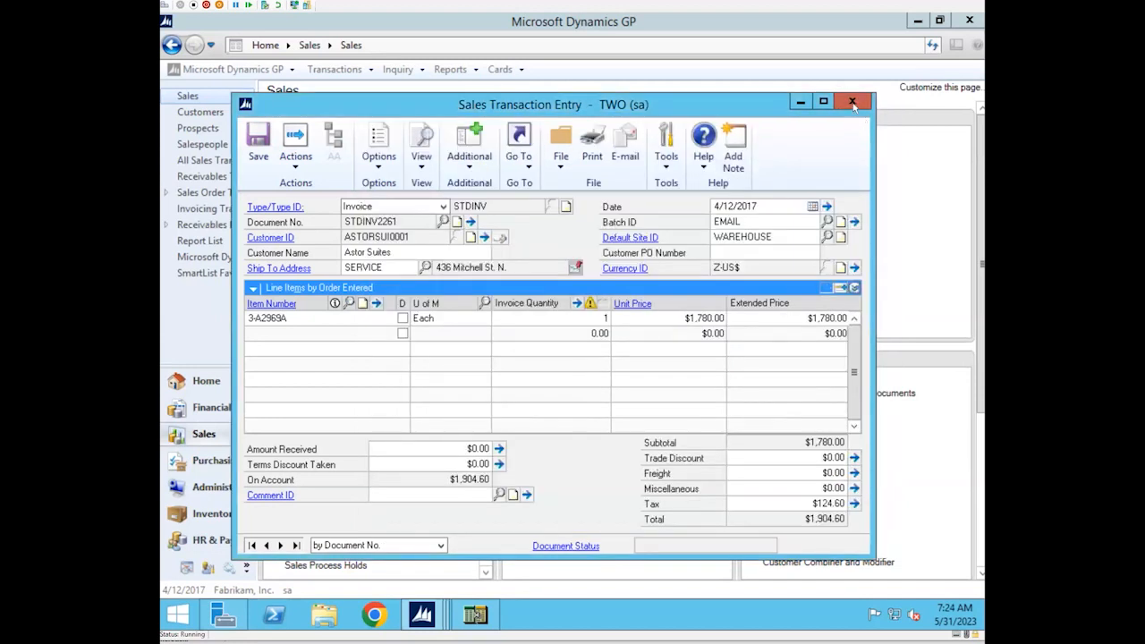
{"action": "left_click", "coordinate": [852, 103]}
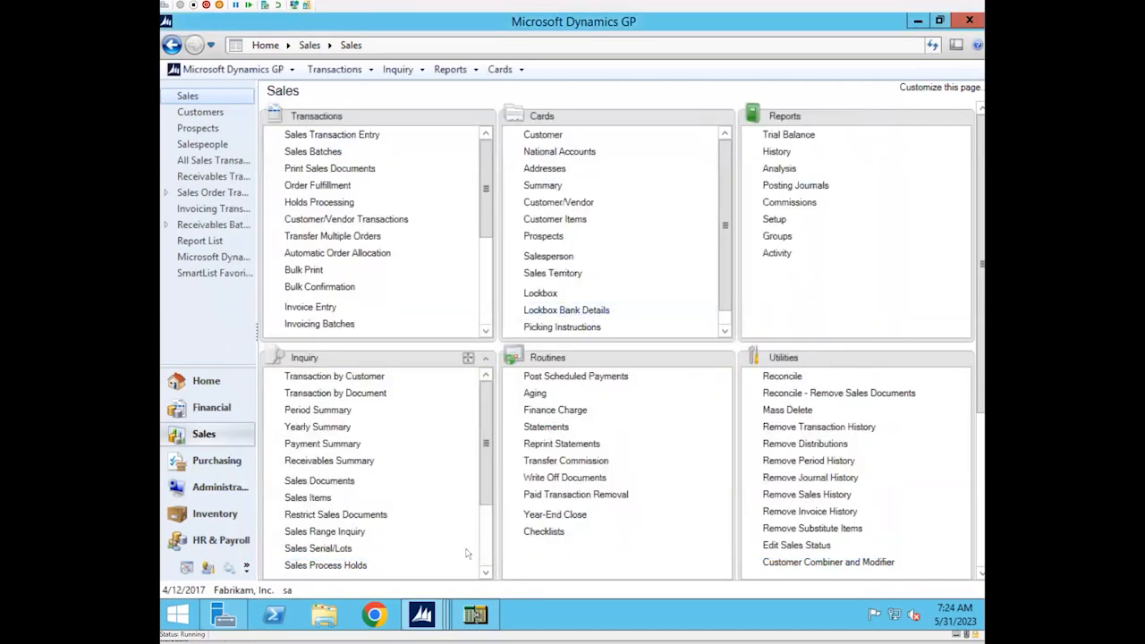
{"action": "left_click", "coordinate": [426, 617]}
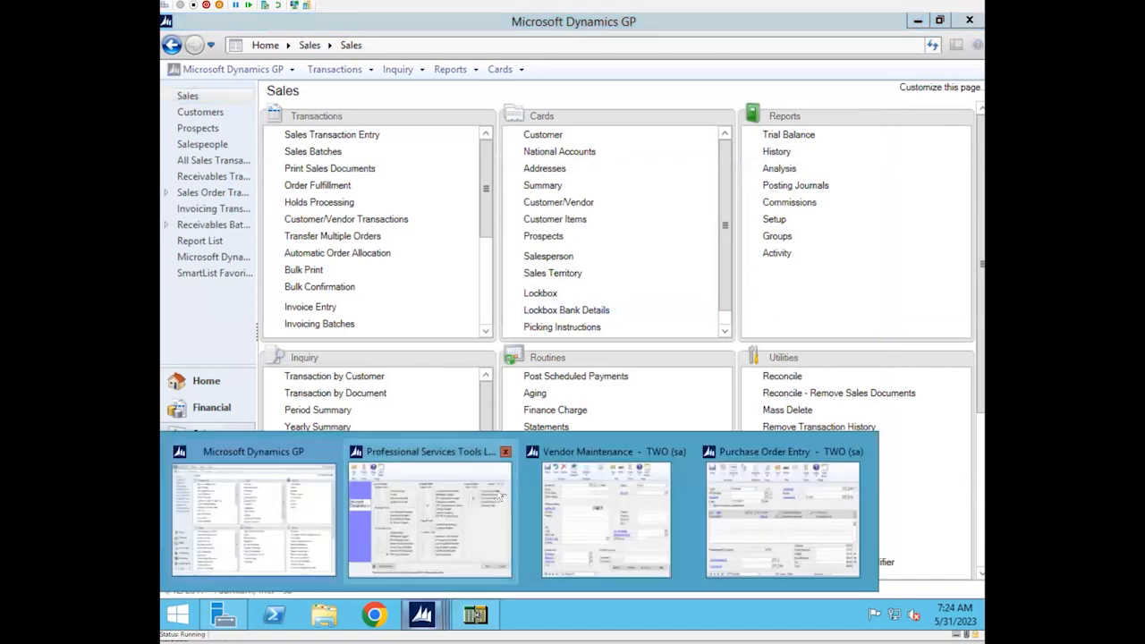
{"action": "left_click", "coordinate": [448, 554]}
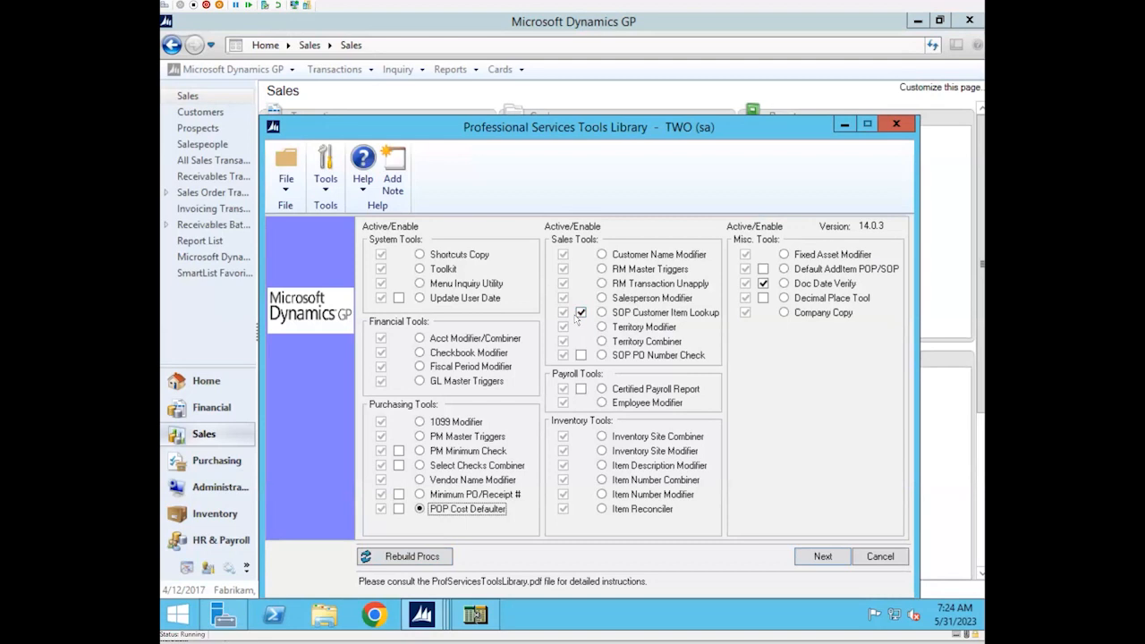
Locate the Create Initial Lookup Data option in Sales Order Processing Setup, and close the setup window without running it
{"action": "left_click", "coordinate": [211, 437]}
{"action": "left_click_drag", "start_coordinate": [977, 374], "coordinate": [982, 555]}
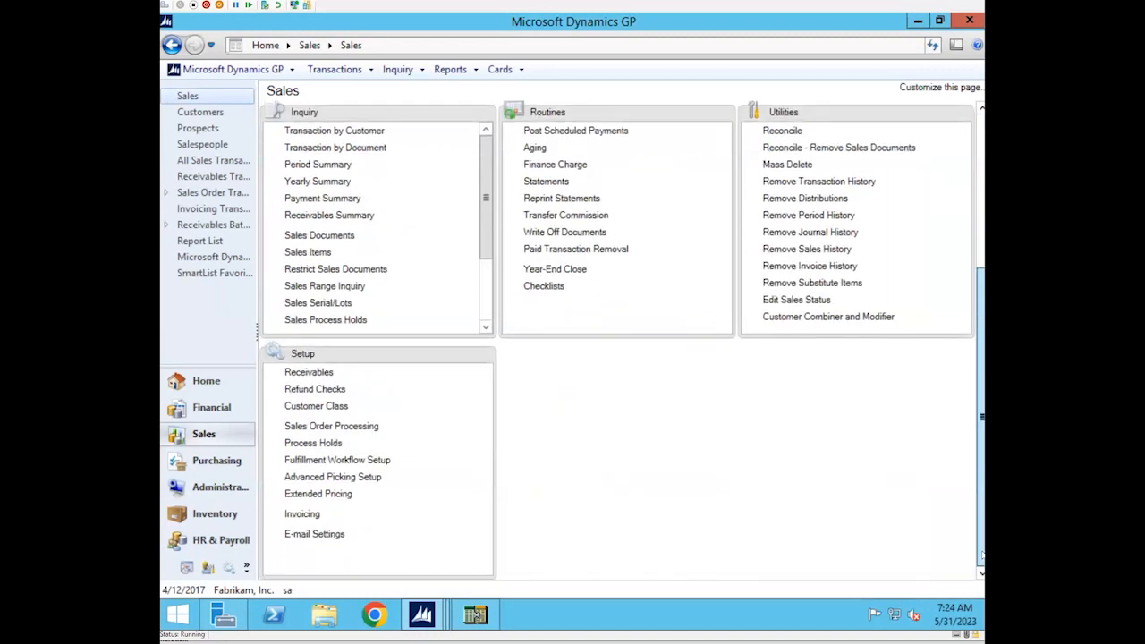
{"action": "left_click", "coordinate": [345, 426]}
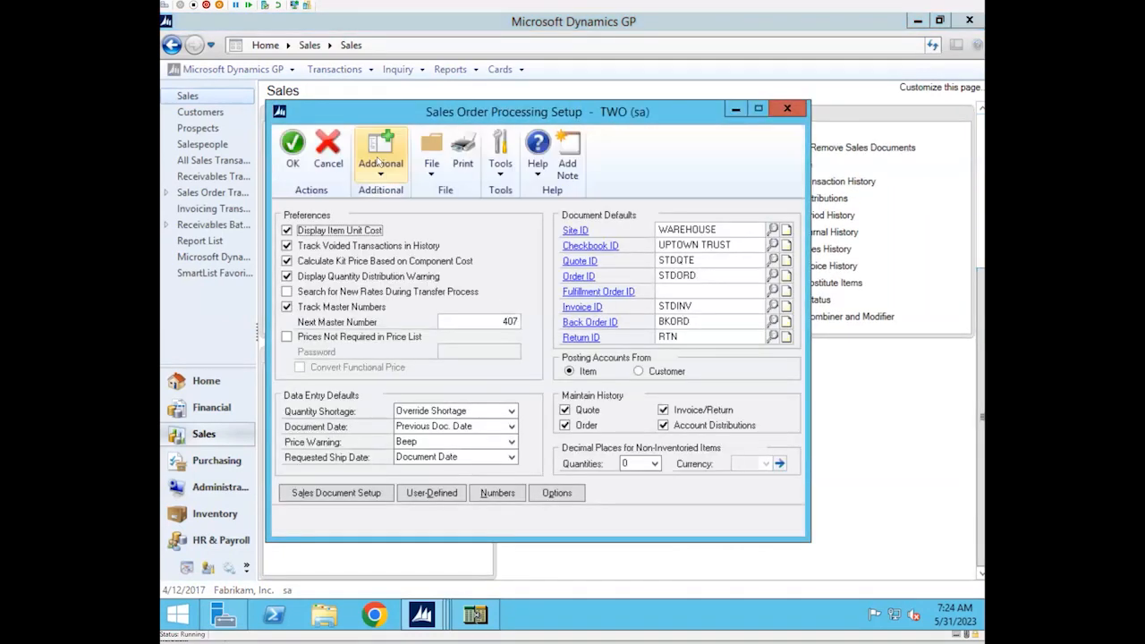
{"action": "left_click", "coordinate": [381, 176]}
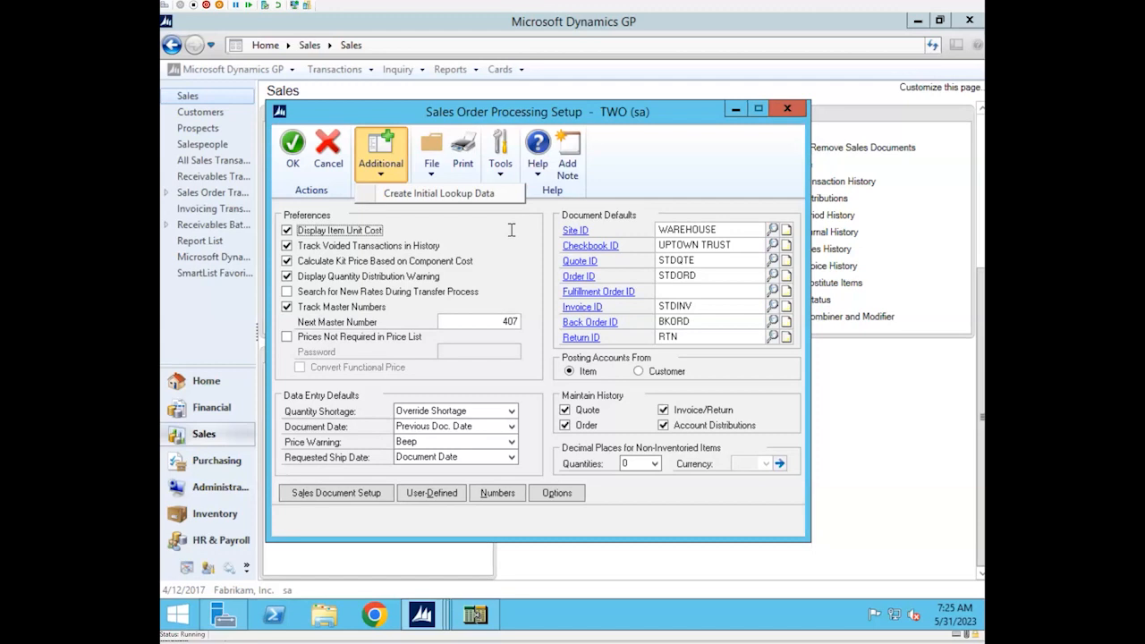
{"action": "left_click", "coordinate": [636, 189]}
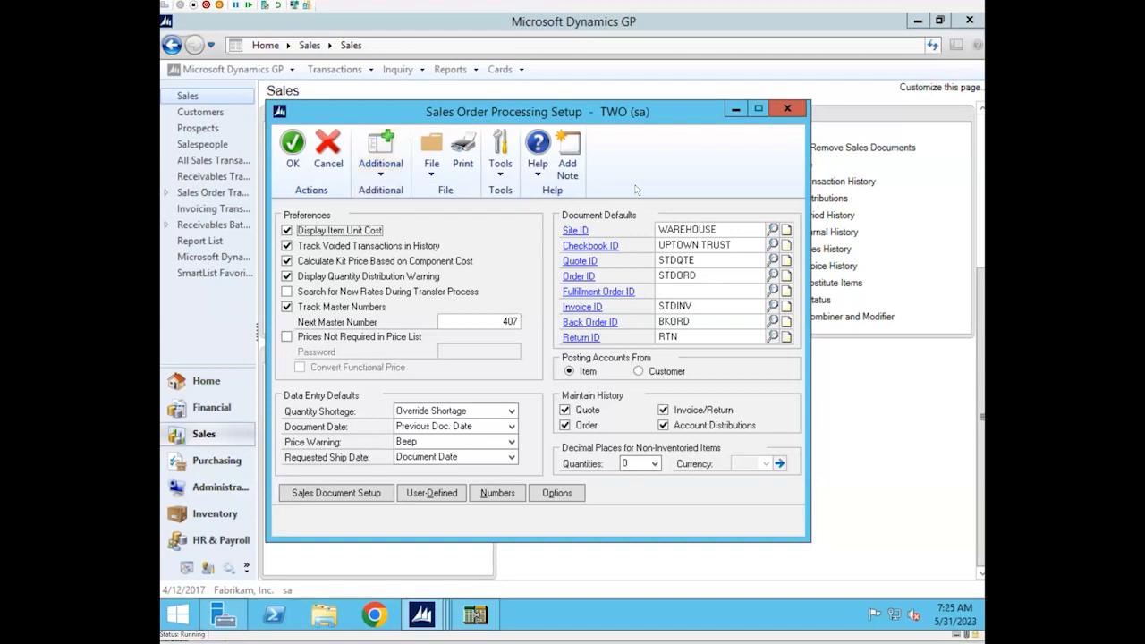
{"action": "left_click", "coordinate": [787, 109]}
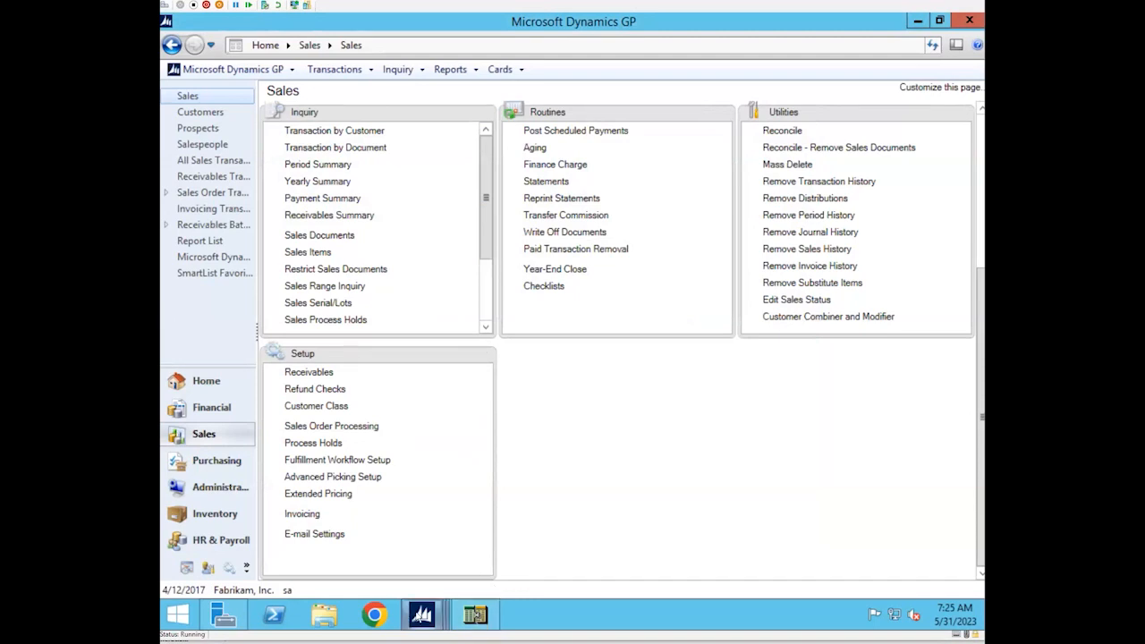
Bring the Professional Services Tools Library back to the front and reposition its window so all of it is visible
{"action": "left_click", "coordinate": [417, 614]}
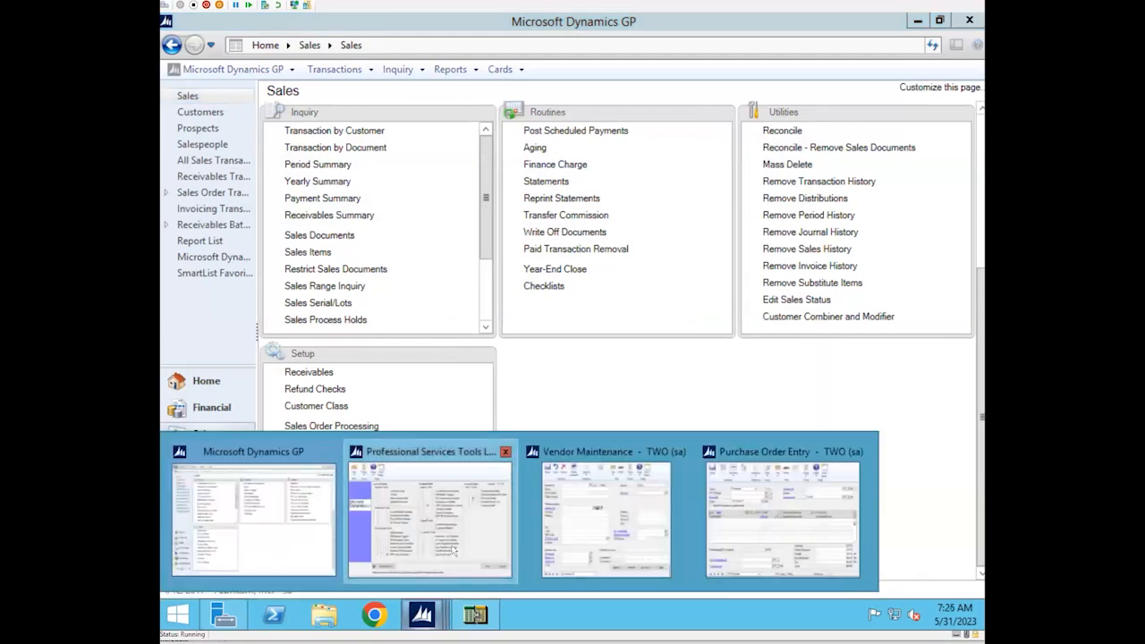
{"action": "left_click", "coordinate": [453, 551]}
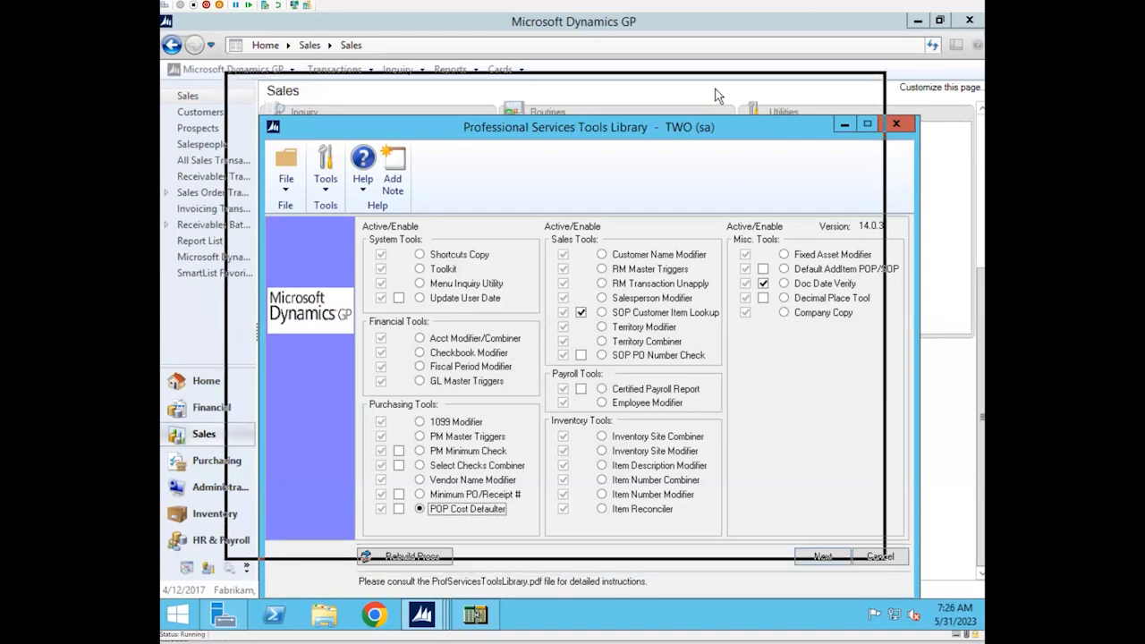
{"action": "left_click_drag", "start_coordinate": [716, 94], "coordinate": [715, 93]}
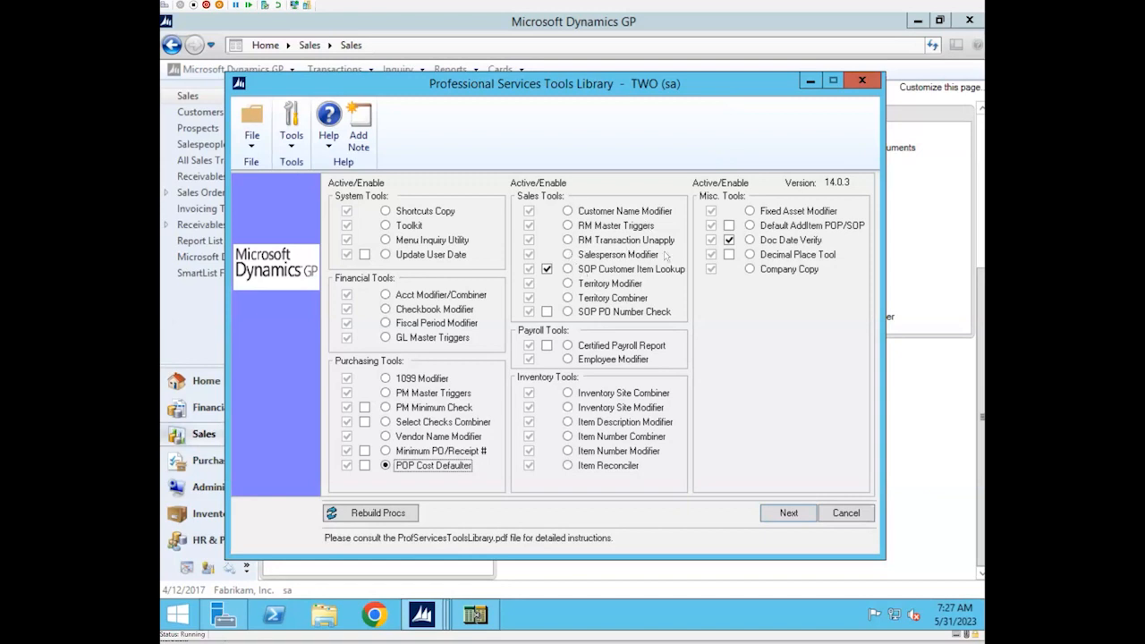
Open the RM Transaction Unapply tool, display the first customer's documents, and move the window fully into view
{"action": "left_click", "coordinate": [568, 240]}
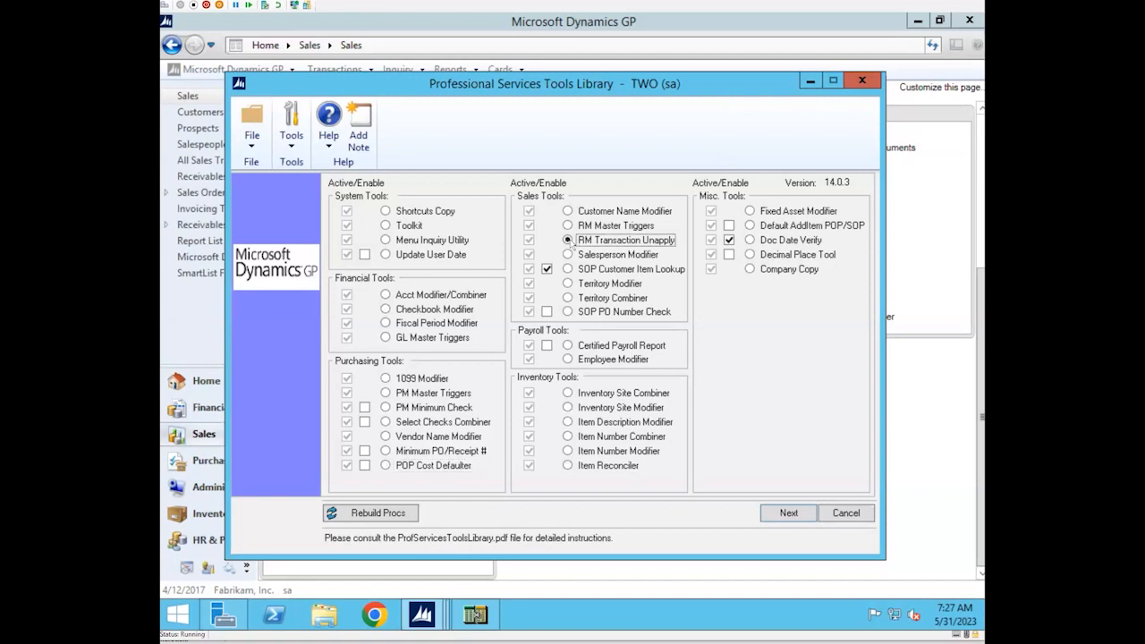
{"action": "left_click", "coordinate": [792, 513]}
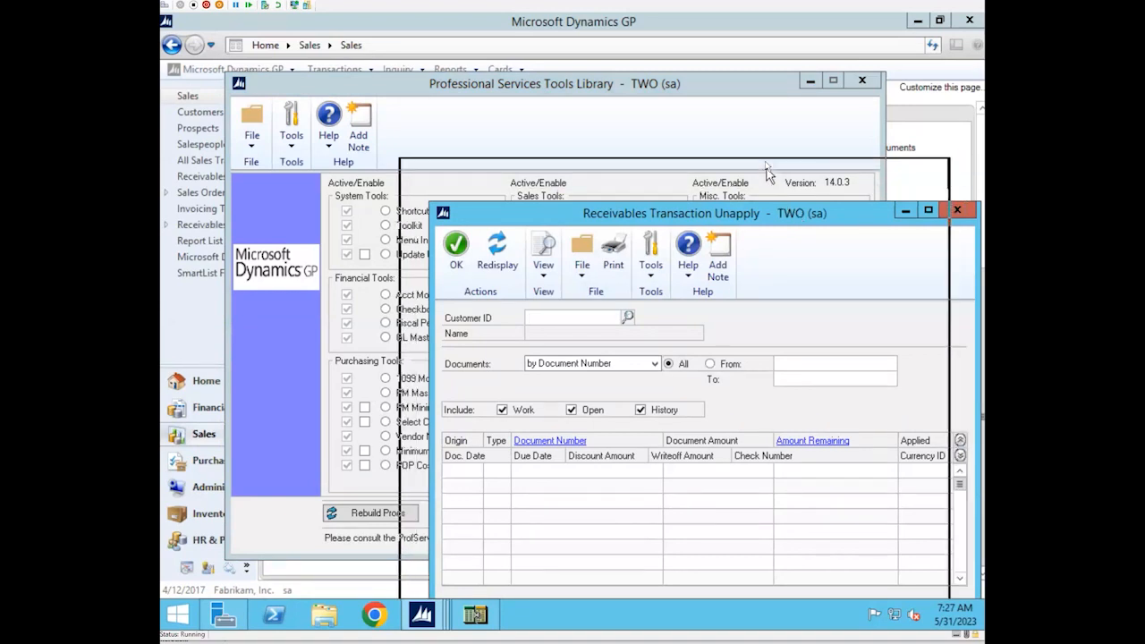
{"action": "left_click", "coordinate": [446, 582]}
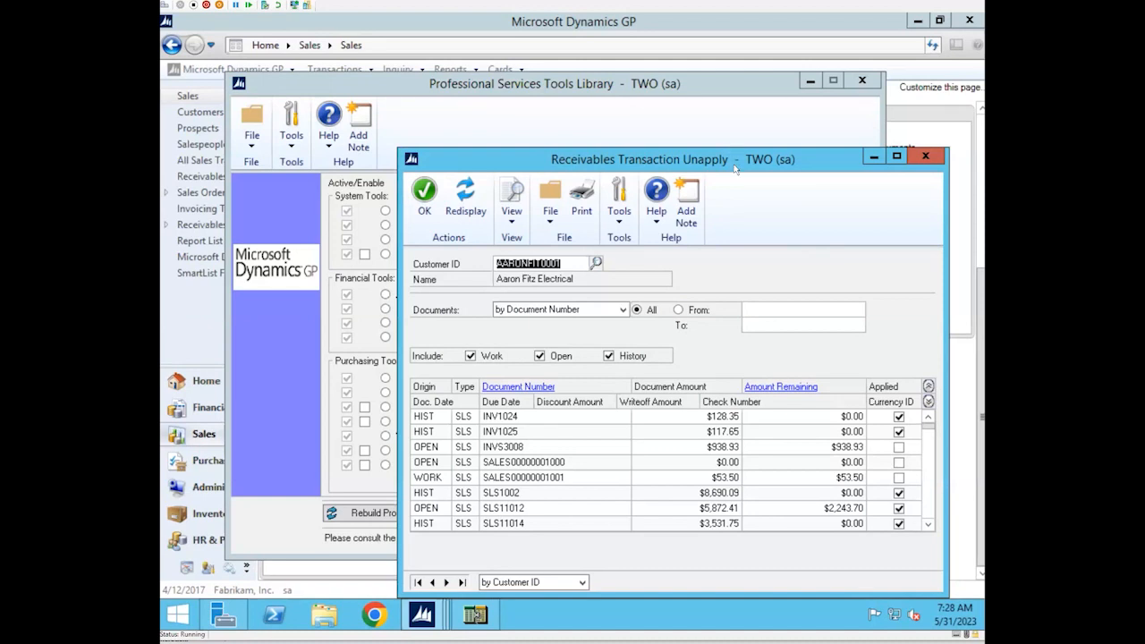
{"action": "left_click_drag", "start_coordinate": [734, 168], "coordinate": [704, 140]}
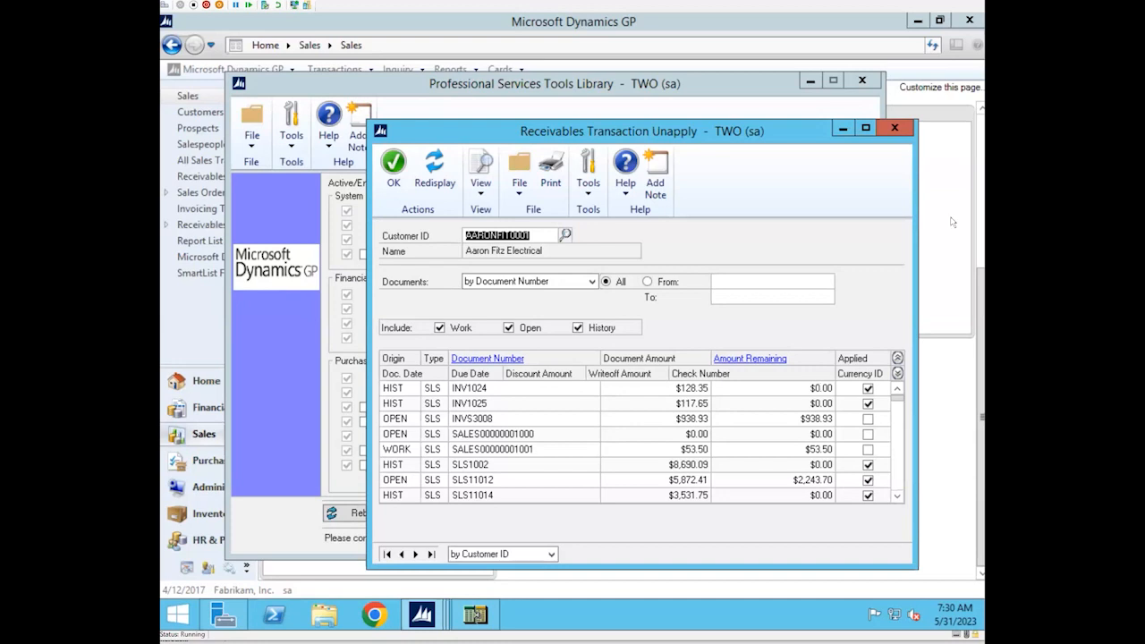
Close the Receivables Transaction Unapply window and minimize the Professional Services Tools Library
{"action": "left_click", "coordinate": [894, 128]}
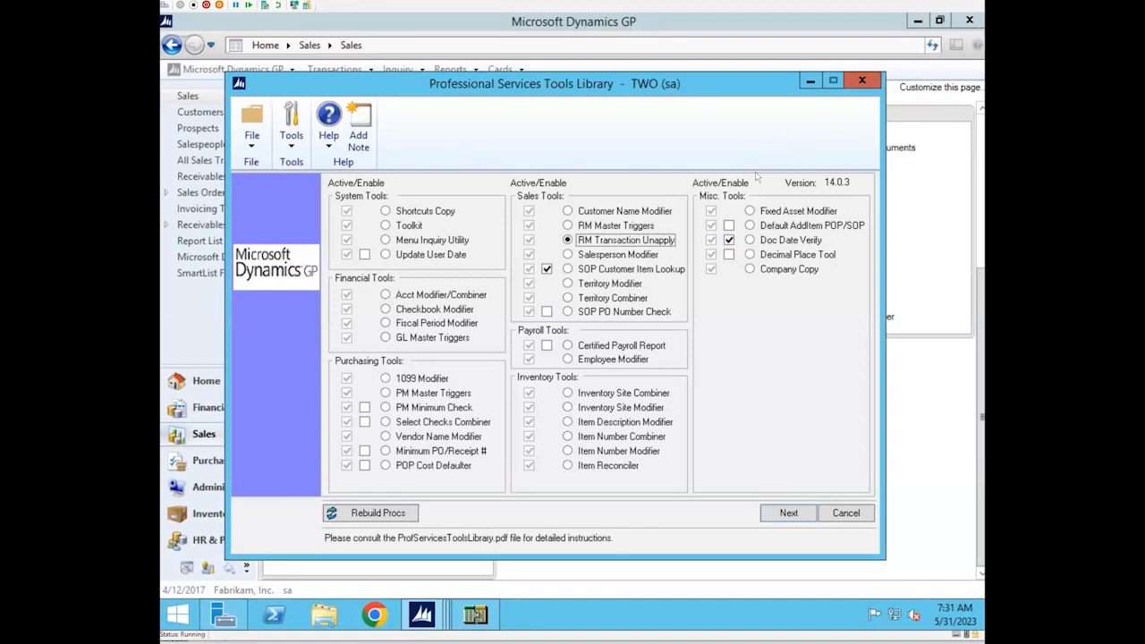
{"action": "left_click", "coordinate": [811, 82]}
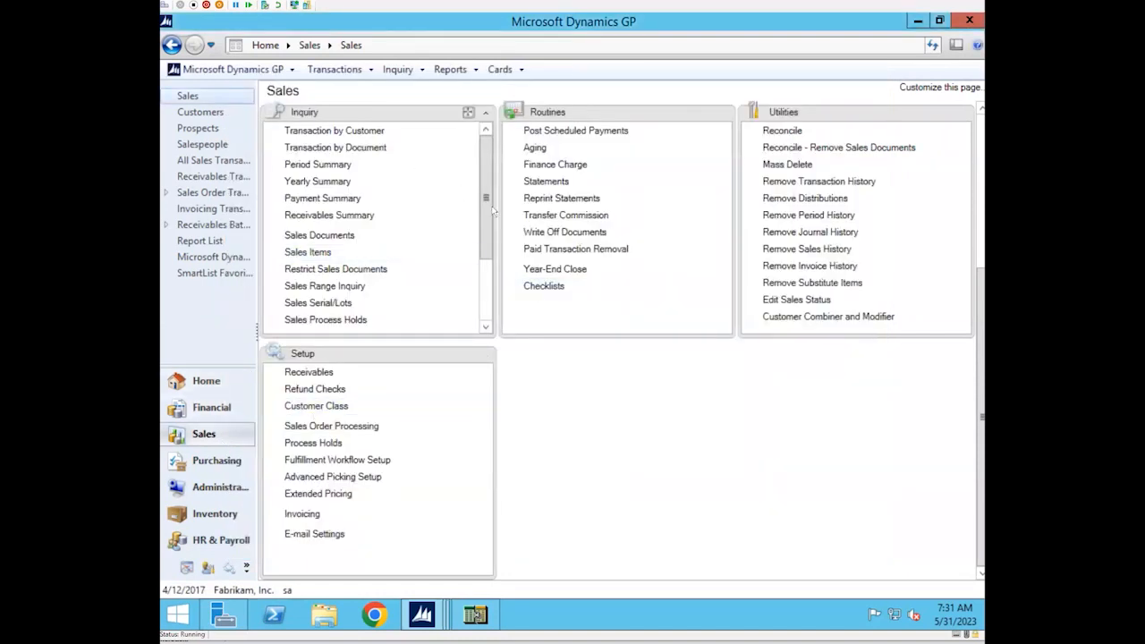
Open the receivables Transaction Entry window from the transactions on the Sales page
{"action": "scroll", "coordinate": [483, 233], "scroll_direction": "down", "scroll_amount": 2}
{"action": "scroll", "coordinate": [483, 269], "scroll_direction": "up", "scroll_amount": 3}
{"action": "scroll", "coordinate": [958, 269], "scroll_direction": "up", "scroll_amount": 3}
{"action": "scroll", "coordinate": [926, 118], "scroll_direction": "up", "scroll_amount": 1}
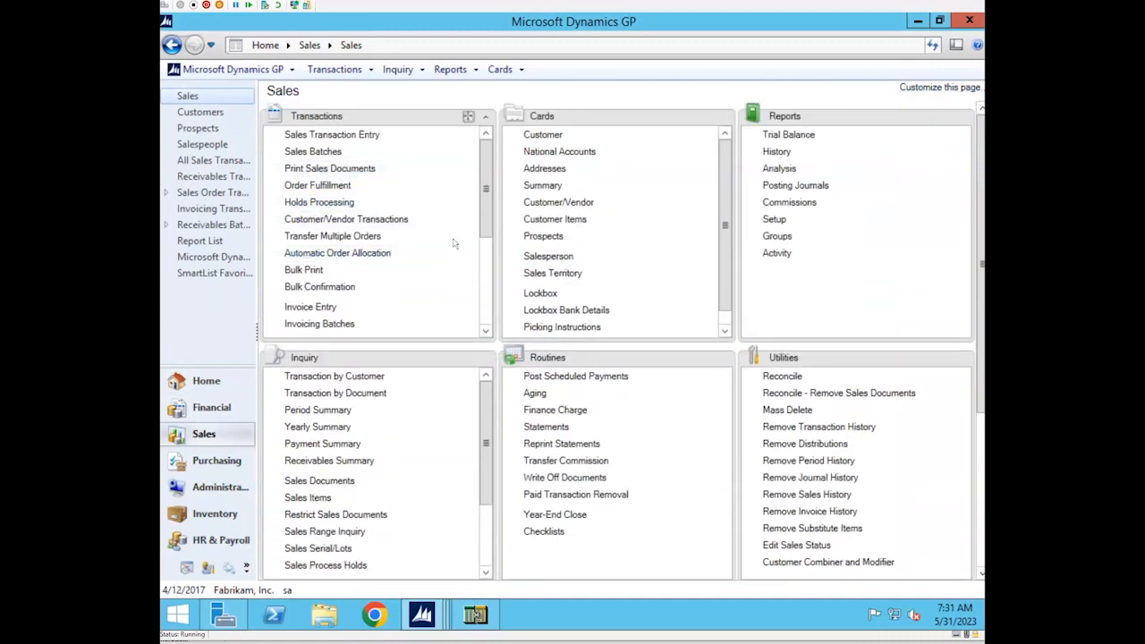
{"action": "scroll", "coordinate": [307, 281], "scroll_direction": "down", "scroll_amount": 1}
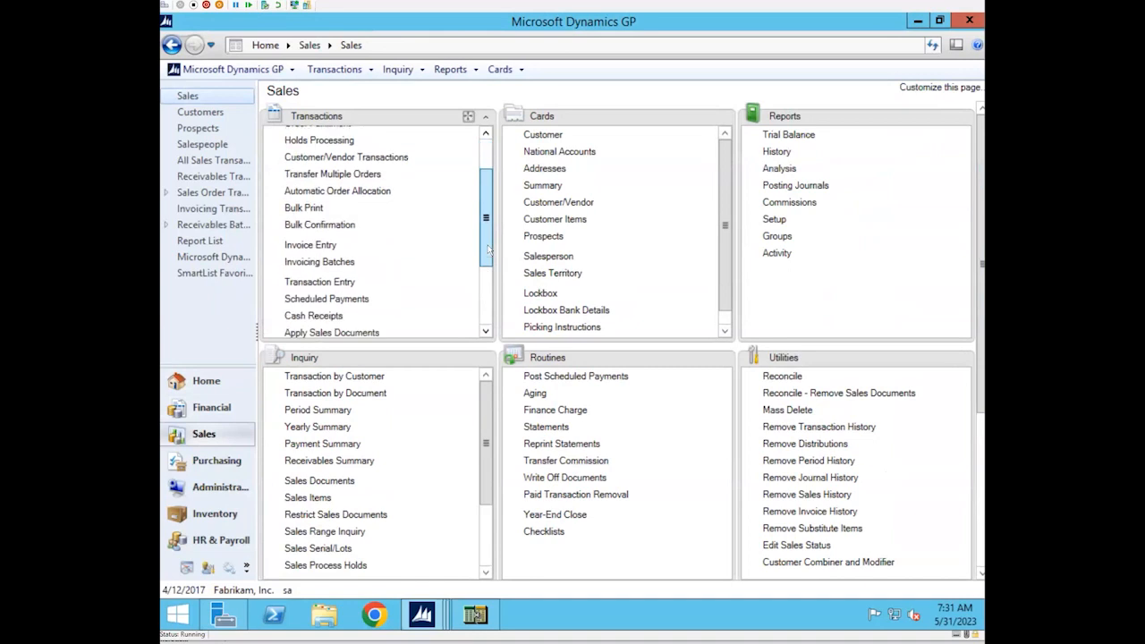
{"action": "left_click", "coordinate": [308, 282]}
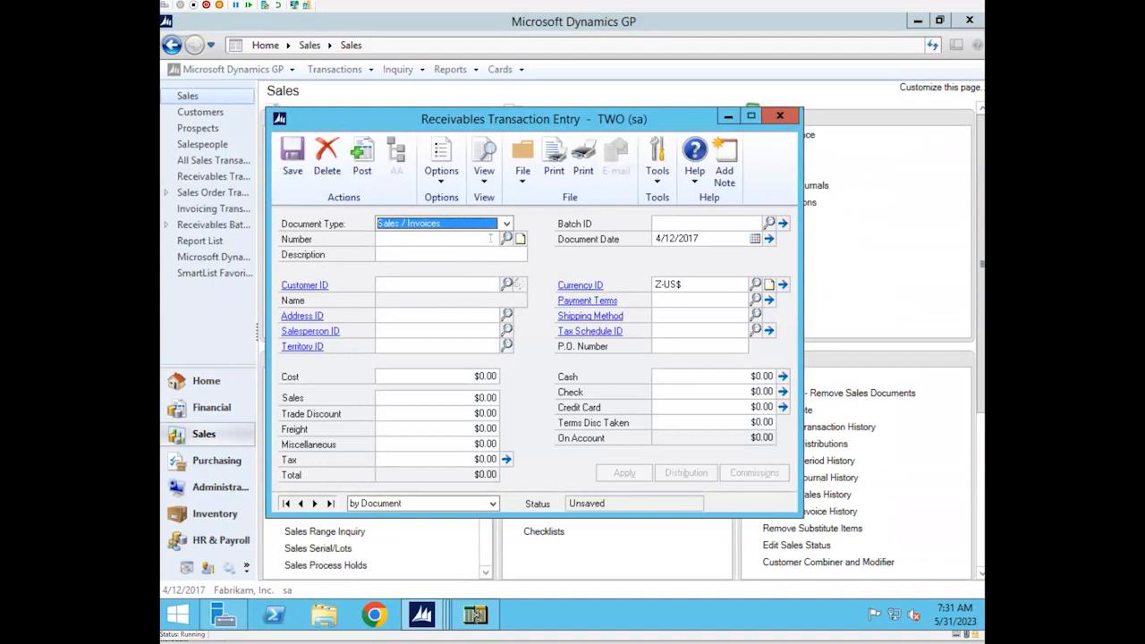
Start a new Sales / Invoices document with the next number, and assign the first customer in the lookup to it
{"action": "left_click", "coordinate": [482, 237]}
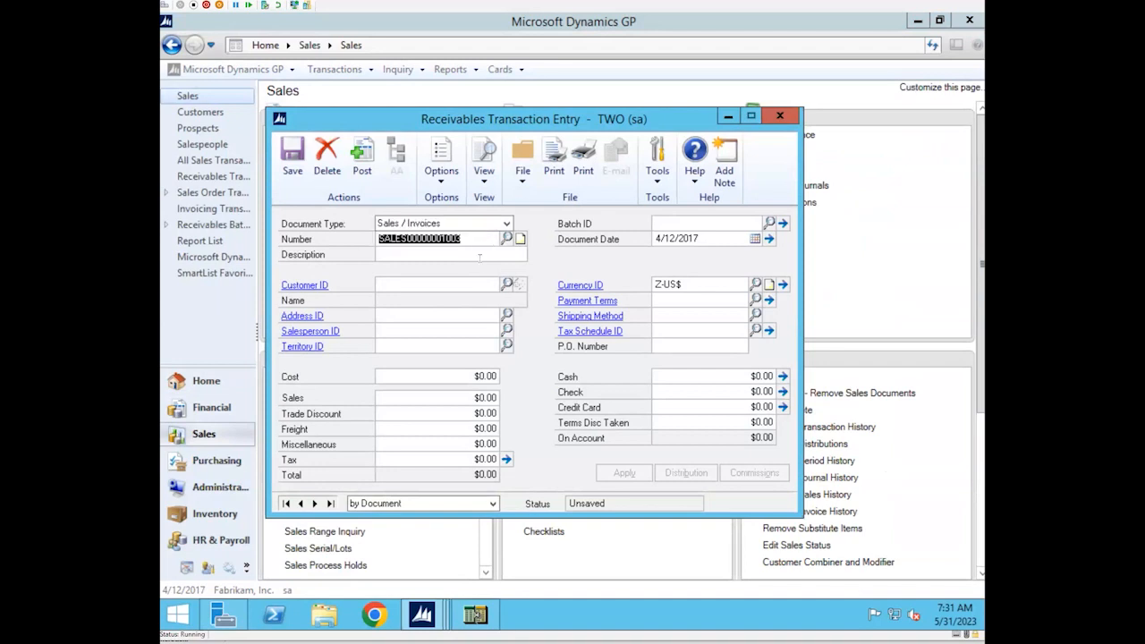
{"action": "left_click", "coordinate": [507, 284]}
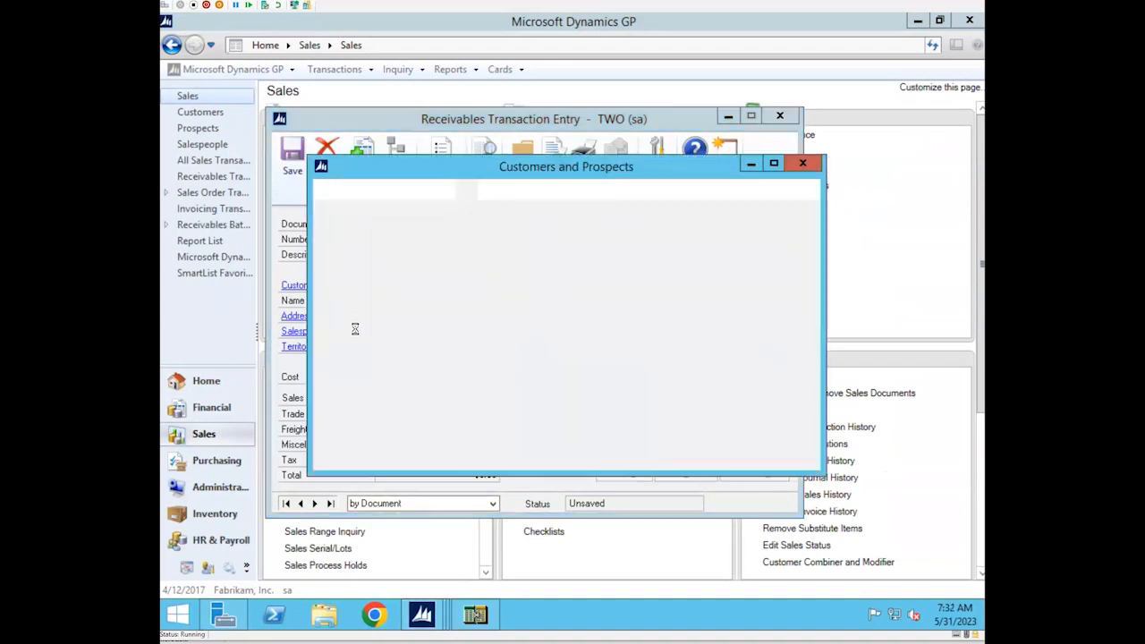
{"action": "left_click", "coordinate": [384, 329]}
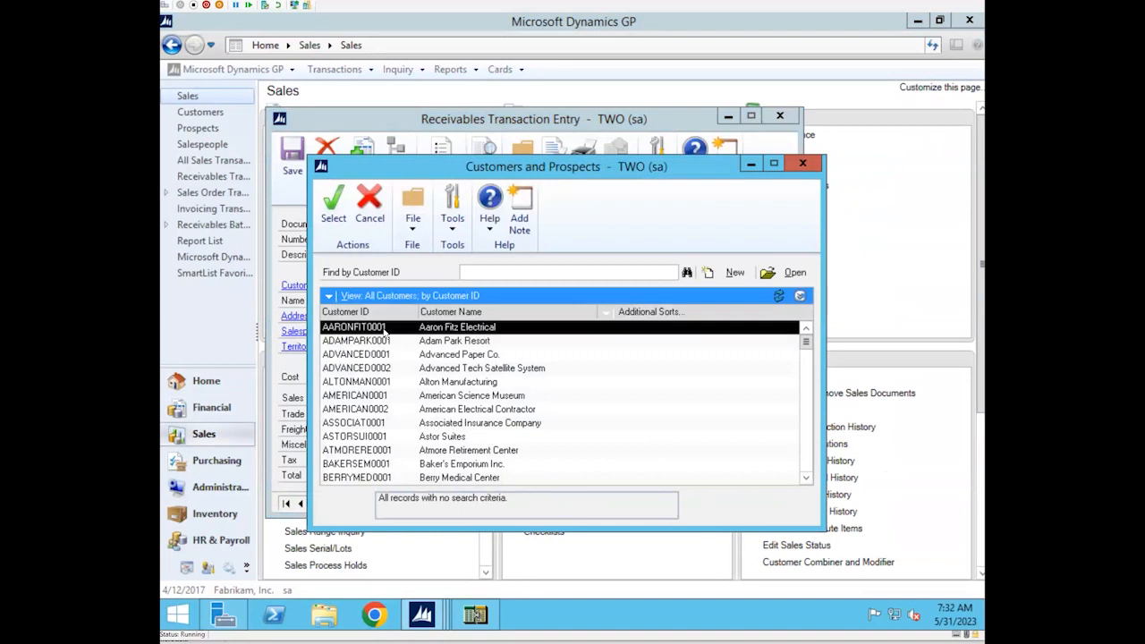
{"action": "left_click", "coordinate": [331, 218]}
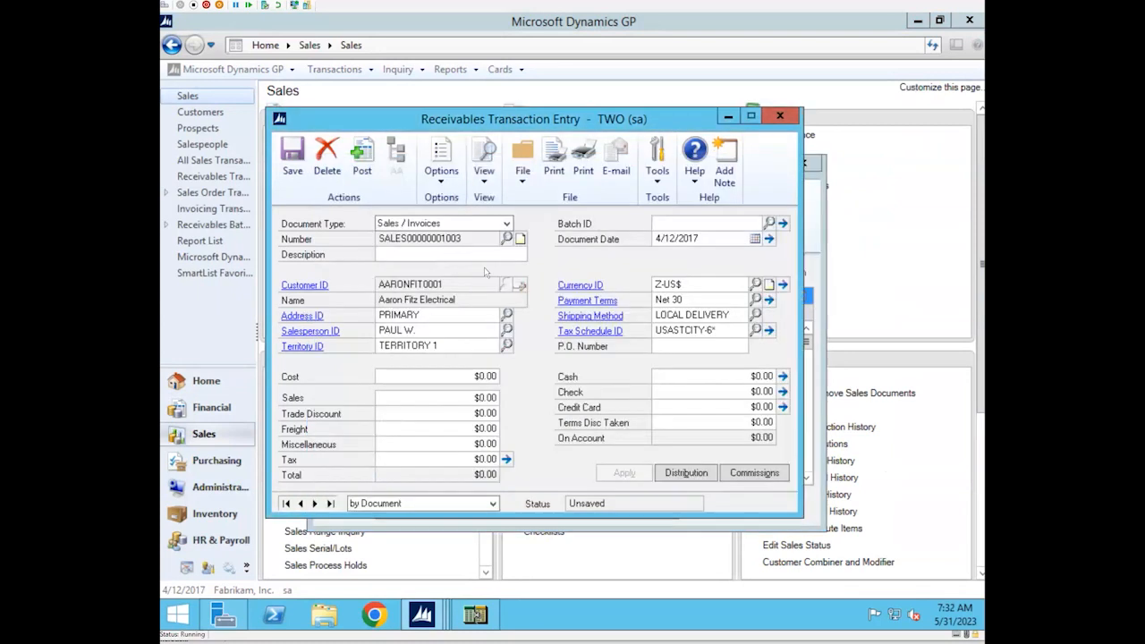
Try to set the invoice's document date to 01/02/2017 to test the document date check, and cancel the alert
{"action": "left_click", "coordinate": [725, 237]}
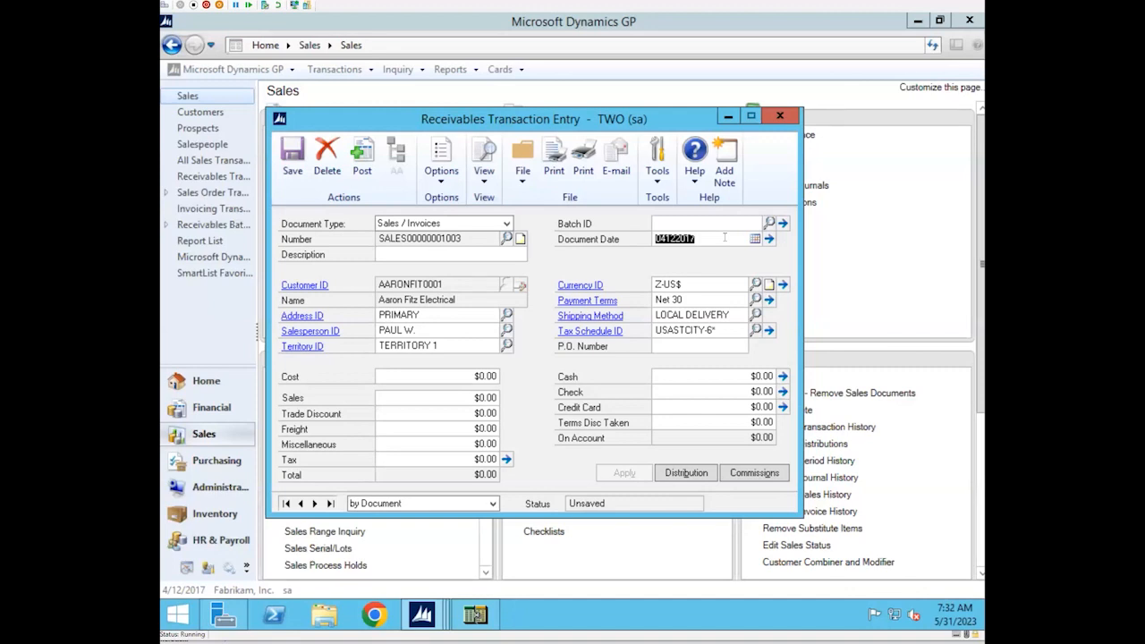
{"action": "type", "text": "01022017"}
{"action": "key", "text": "Tab"}
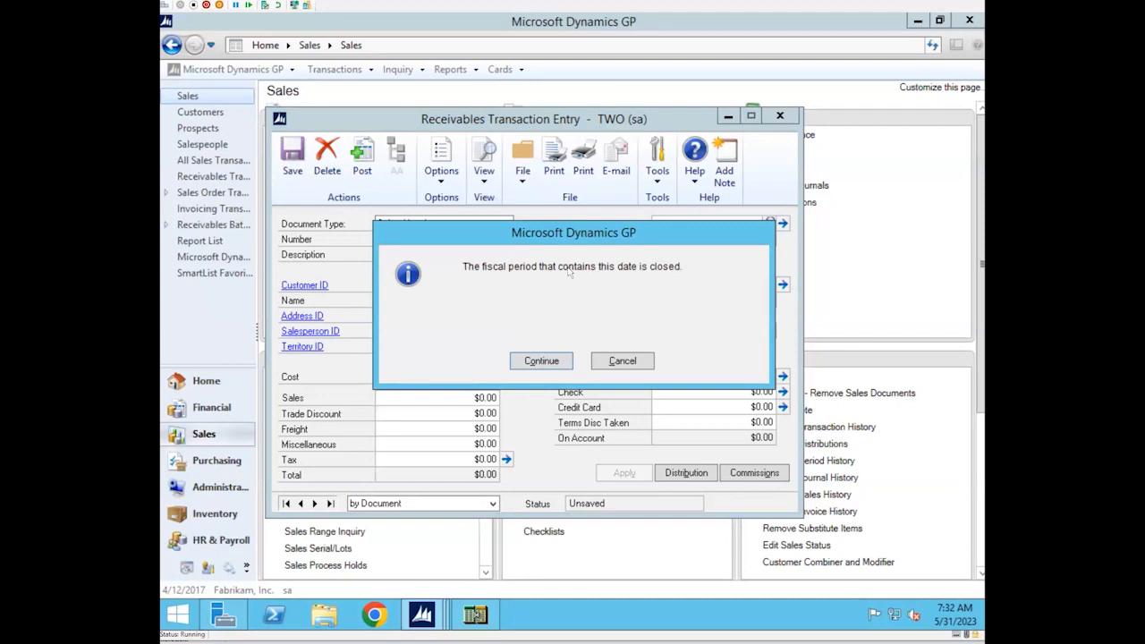
{"action": "left_click_drag", "start_coordinate": [571, 243], "coordinate": [550, 277]}
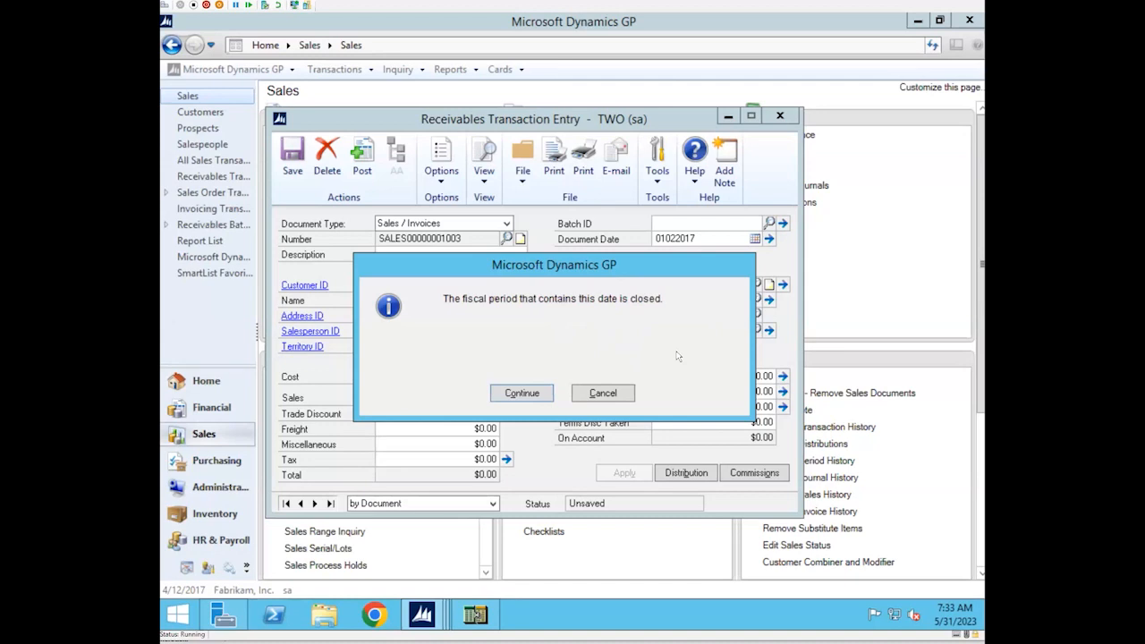
{"action": "left_click", "coordinate": [623, 394]}
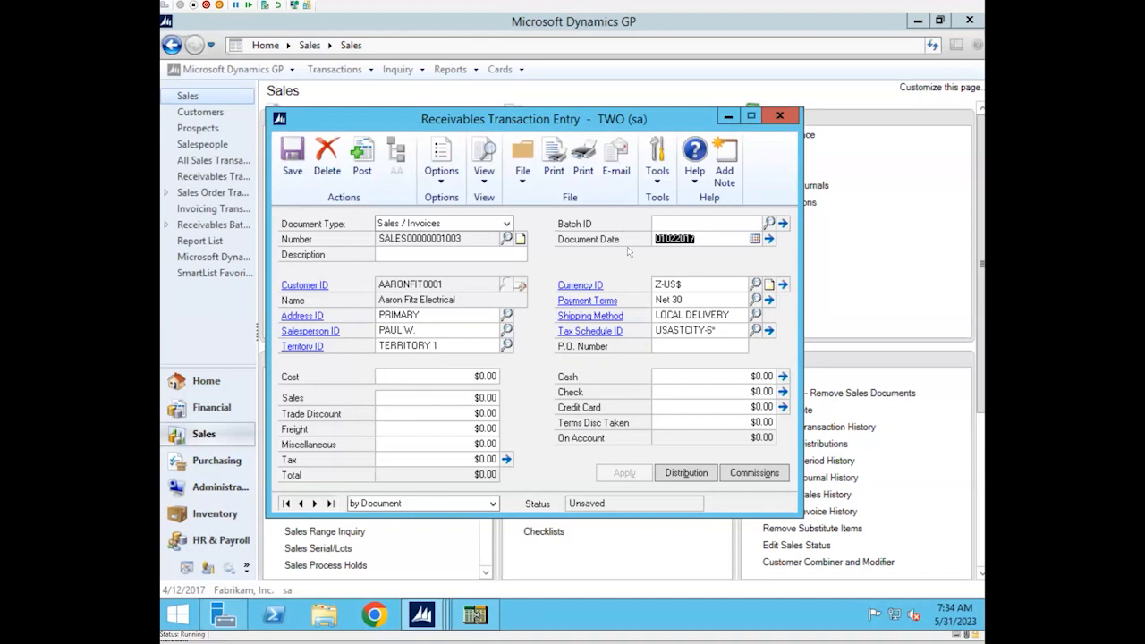
Delete the unsaved invoice and close the Receivables Transaction Entry window
{"action": "left_click", "coordinate": [783, 120]}
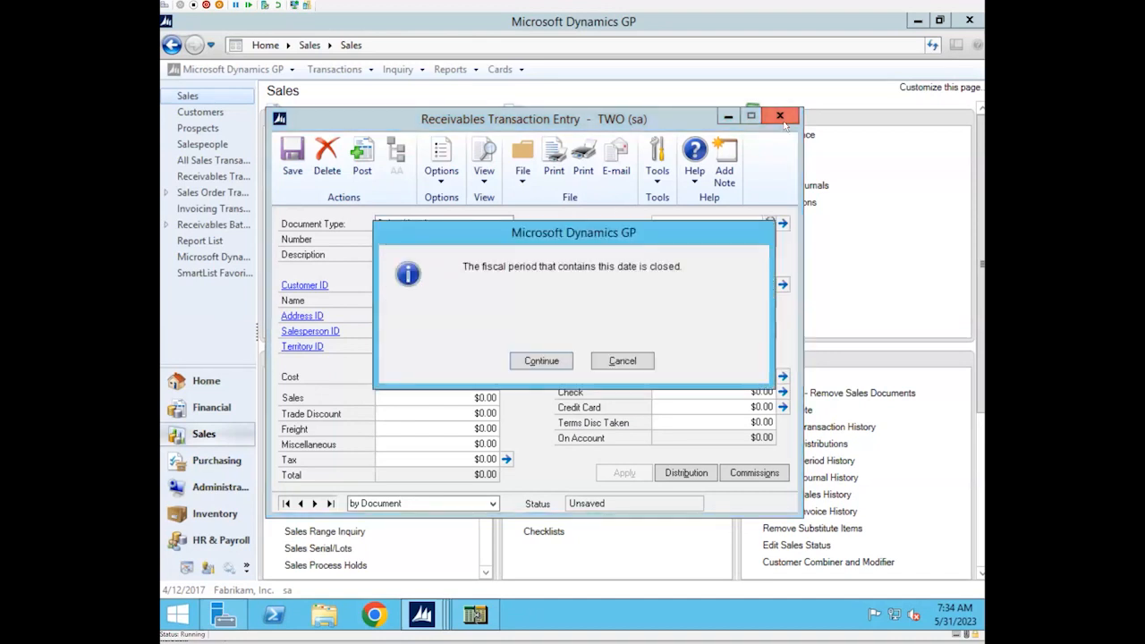
{"action": "left_click", "coordinate": [624, 360]}
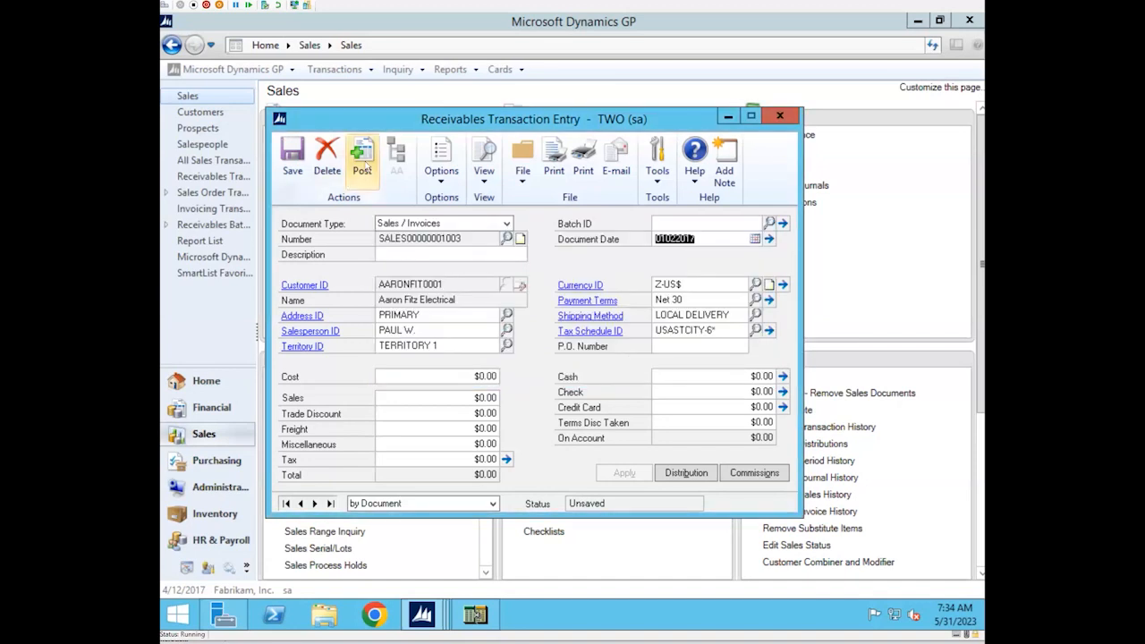
{"action": "key", "text": "Delete"}
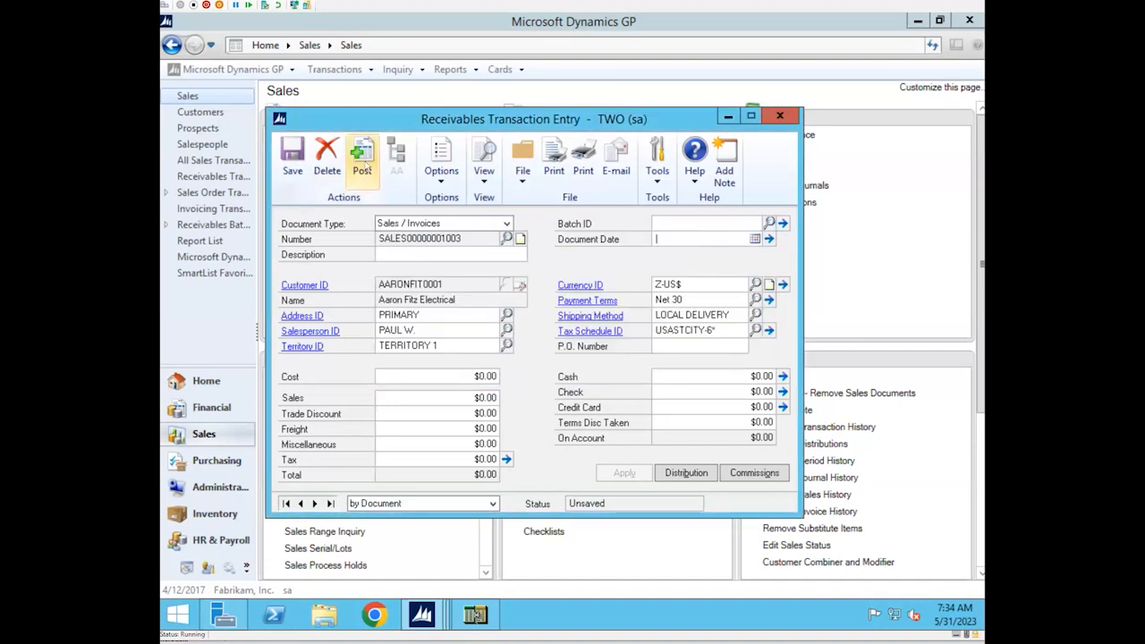
{"action": "left_click", "coordinate": [320, 153]}
{"action": "left_click", "coordinate": [556, 362]}
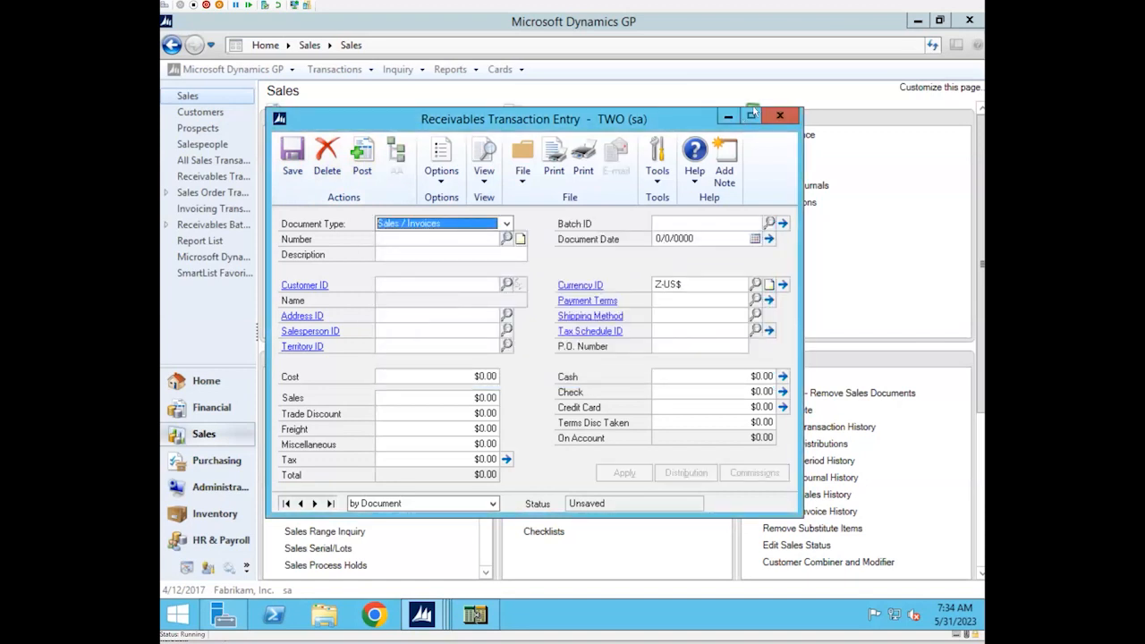
{"action": "left_click", "coordinate": [778, 117]}
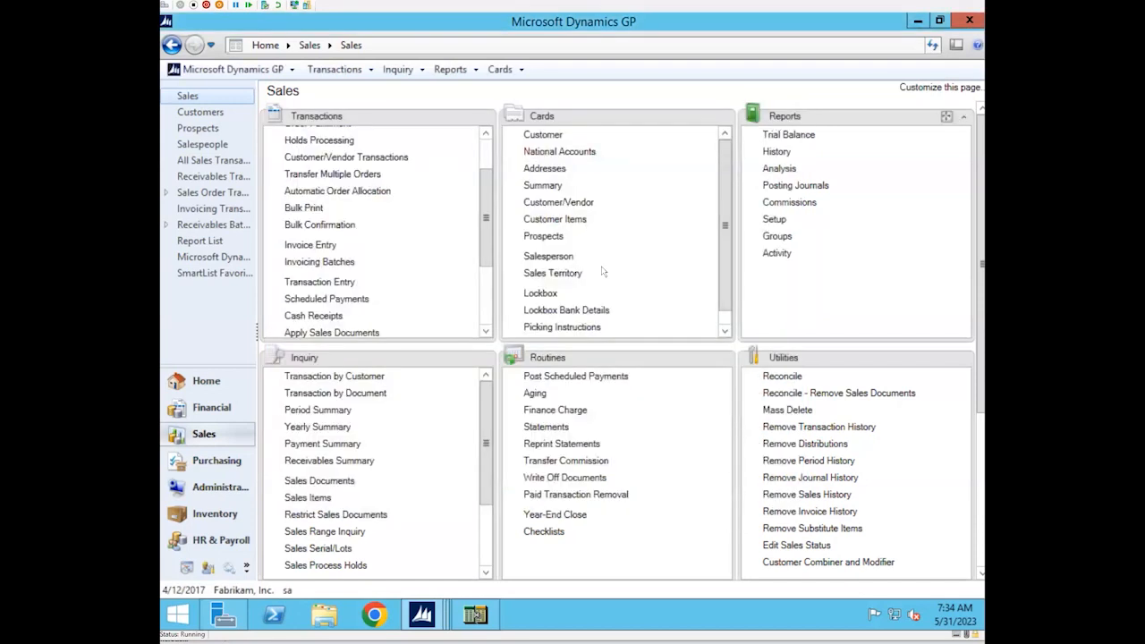
Open Item Maintenance from the Inventory cards and display the first item record
{"action": "left_click", "coordinate": [215, 514]}
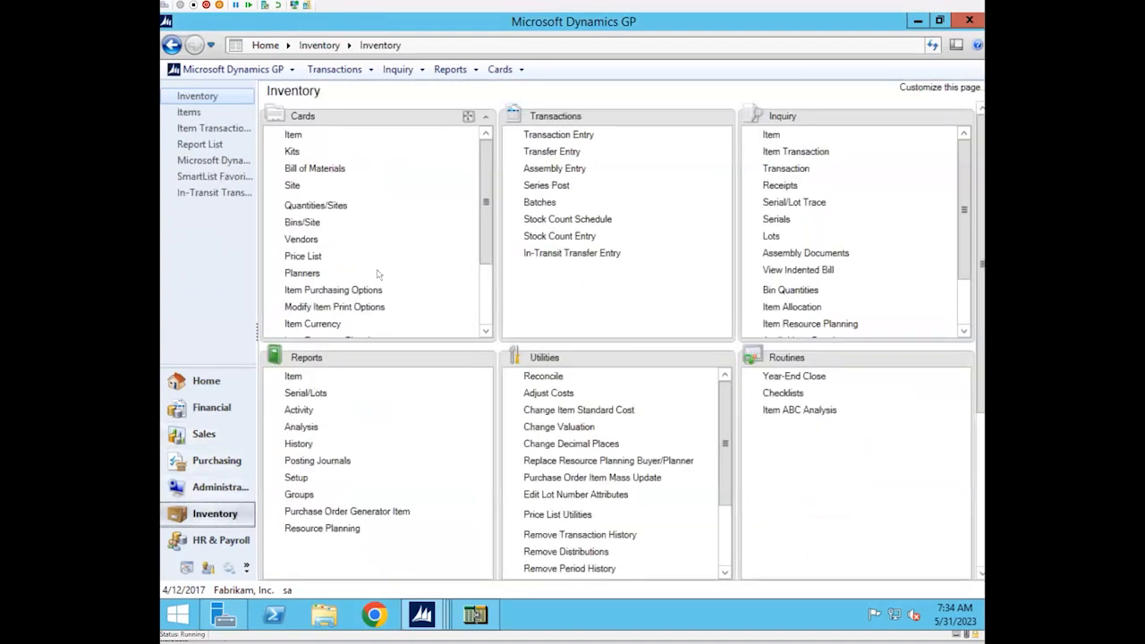
{"action": "left_click", "coordinate": [300, 138]}
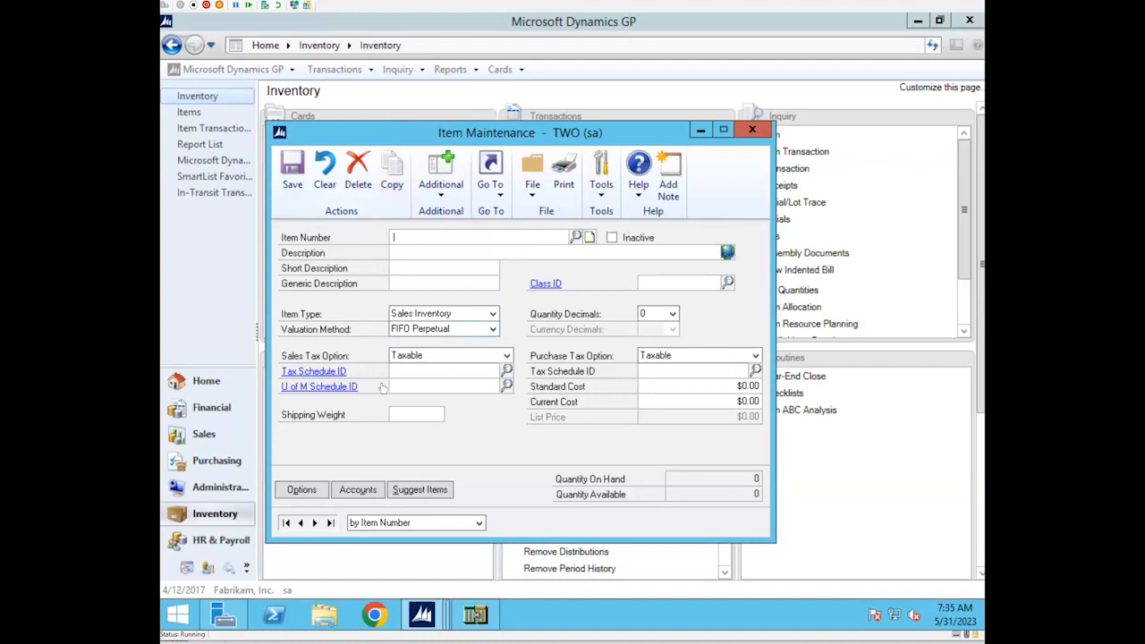
{"action": "left_click", "coordinate": [314, 523]}
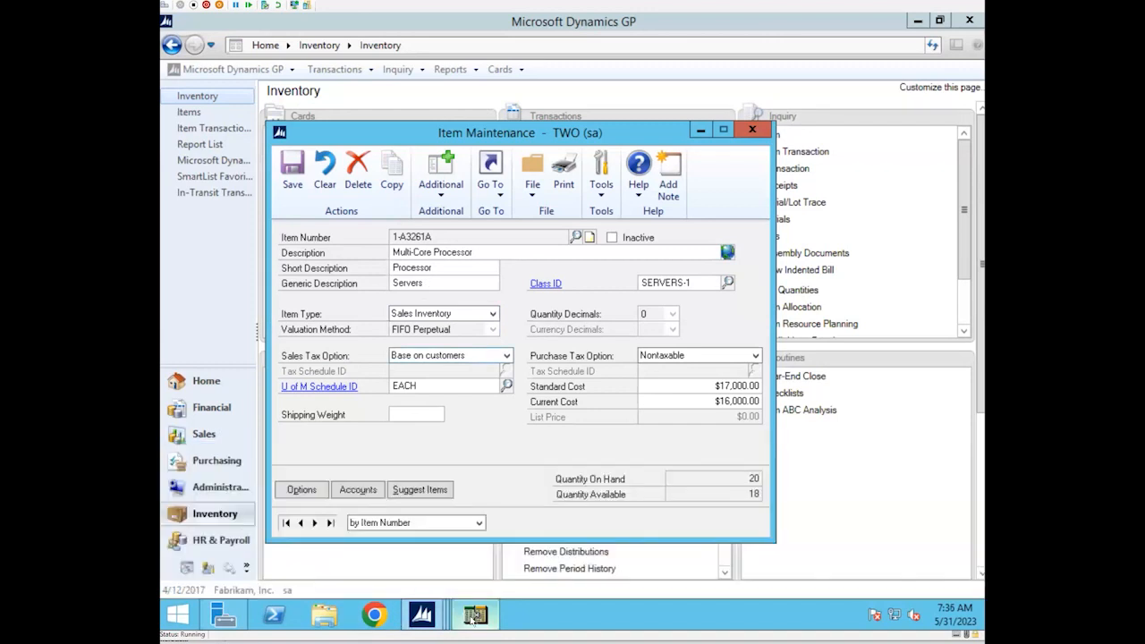
Bring the Professional Services Tools Library back to the front and open the Item Number Modifier tool
{"action": "mouse_move", "coordinate": [428, 628]}
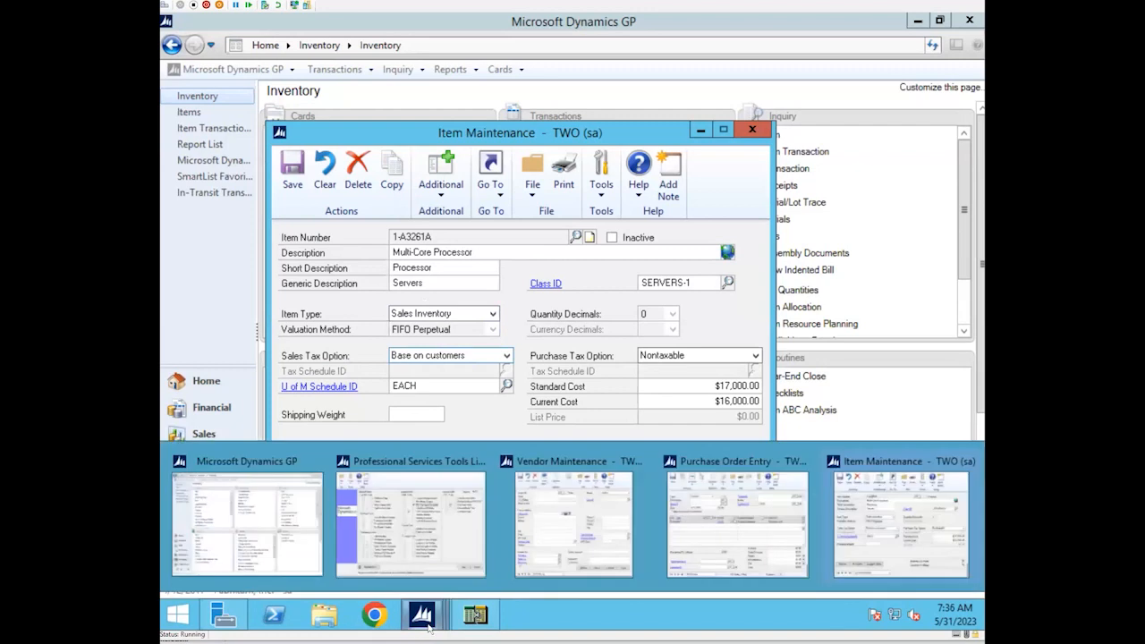
{"action": "left_click", "coordinate": [457, 519]}
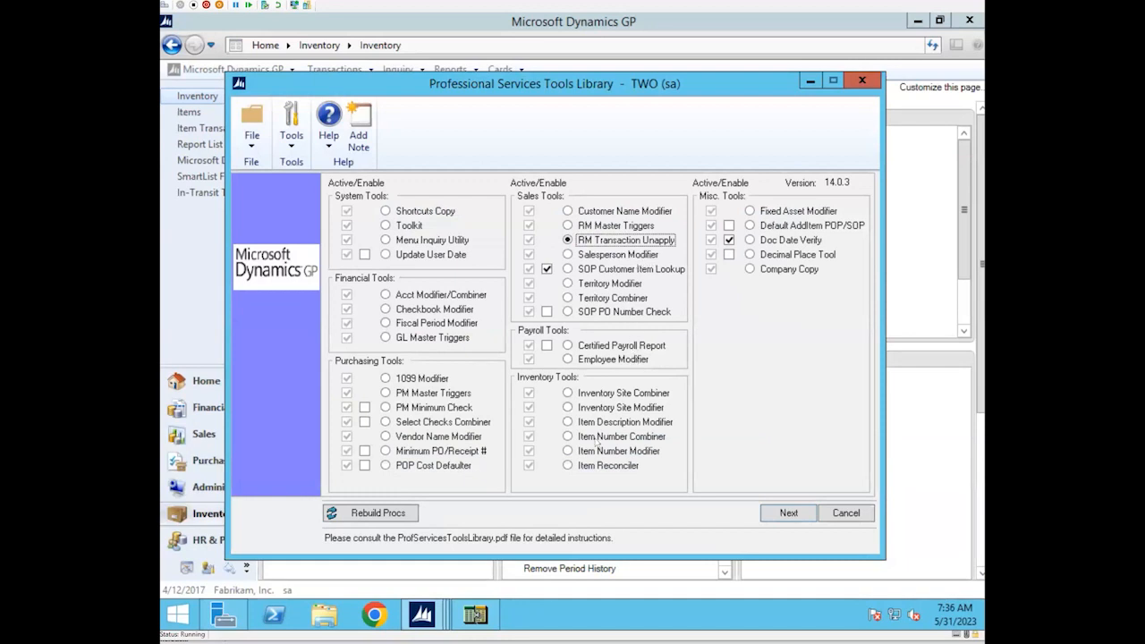
{"action": "left_click", "coordinate": [566, 452]}
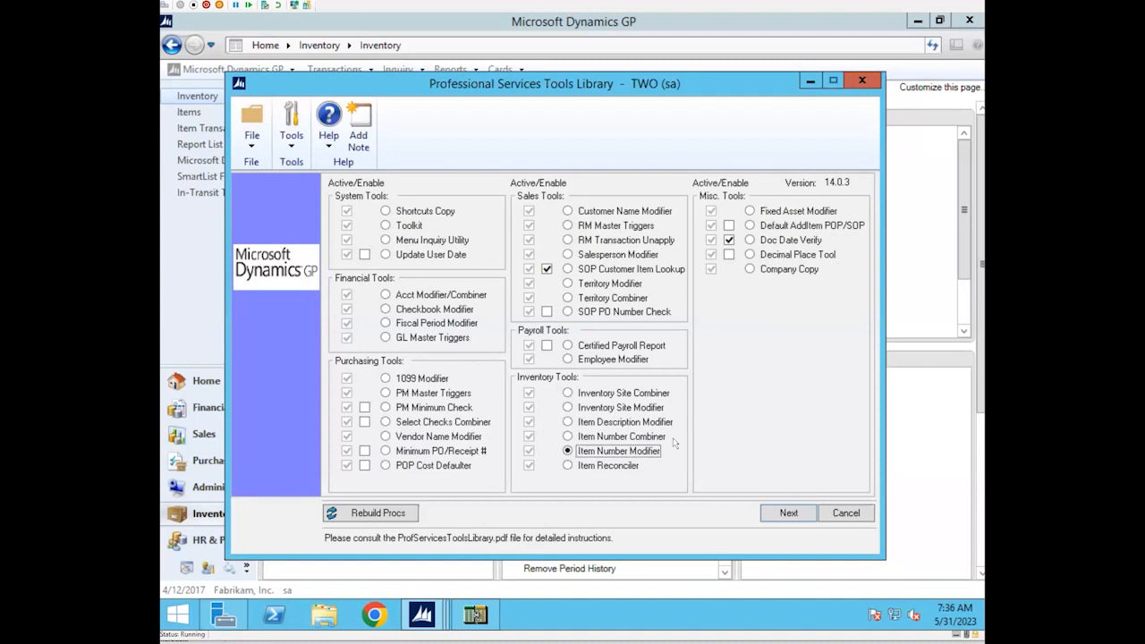
{"action": "left_click", "coordinate": [788, 513]}
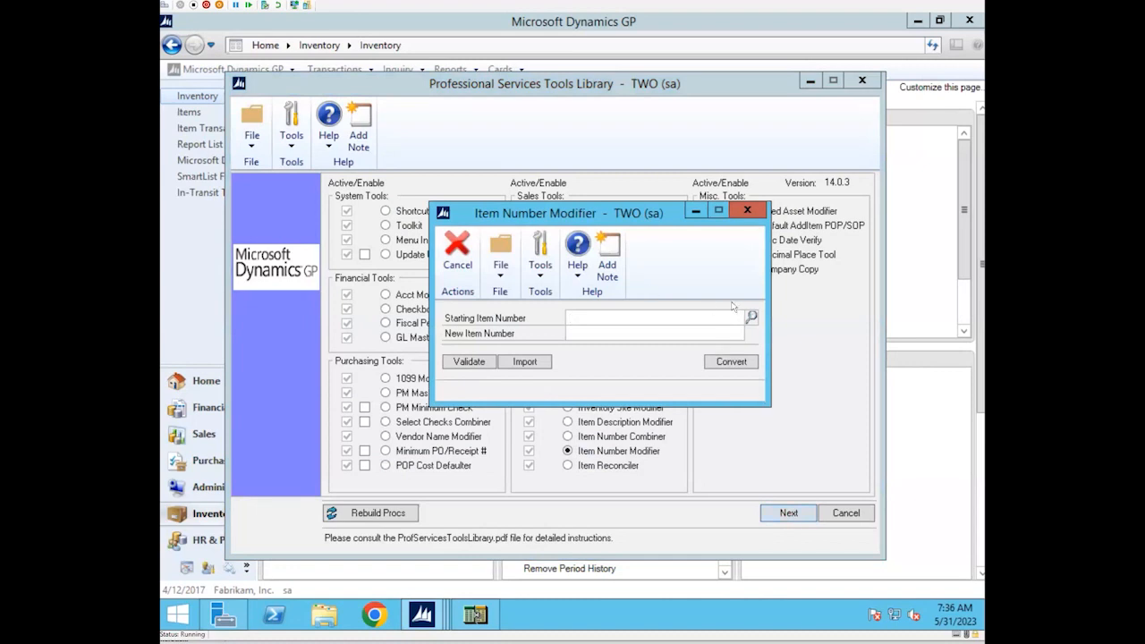
Choose item 1-A3261A from the item lookup as the Starting Item Number in the Item Number Modifier
{"action": "left_click", "coordinate": [752, 318]}
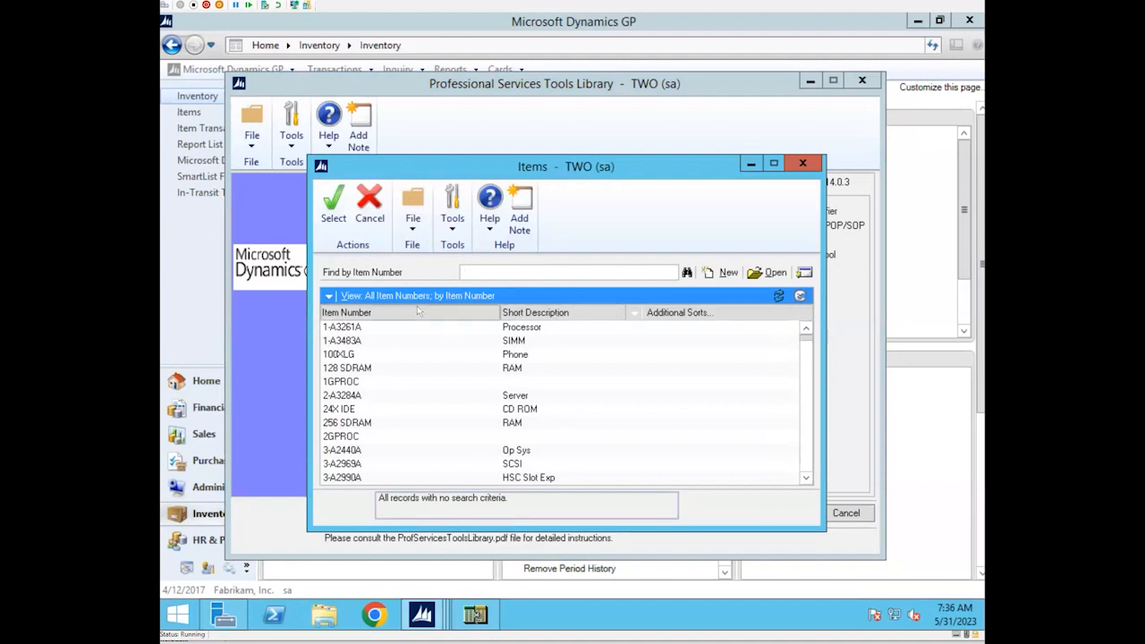
{"action": "left_click", "coordinate": [372, 328]}
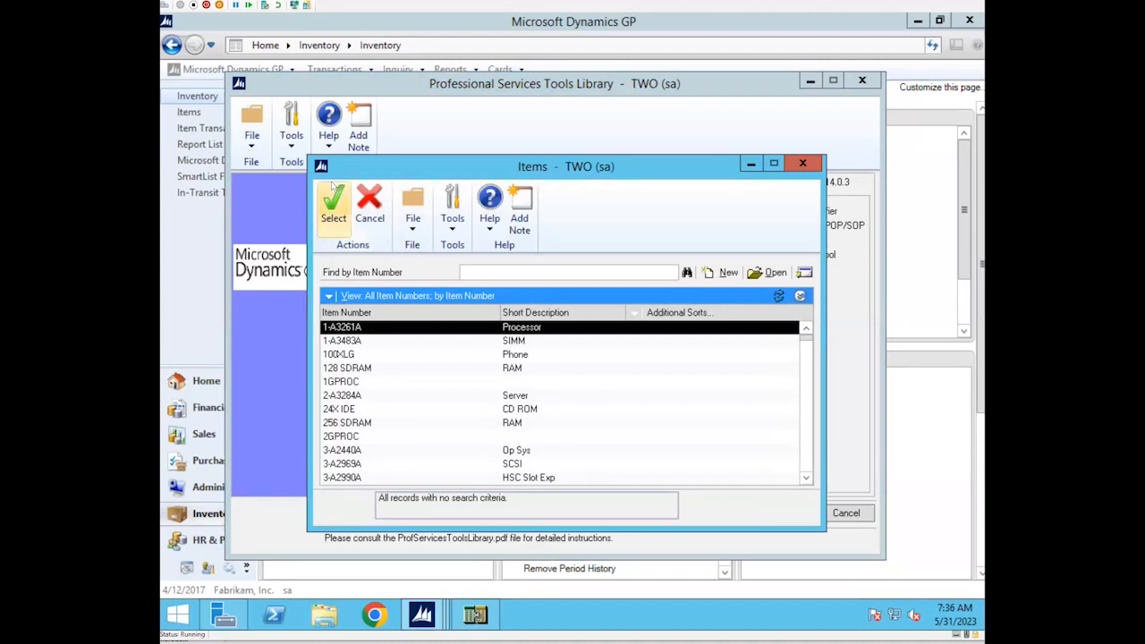
{"action": "left_click", "coordinate": [331, 204]}
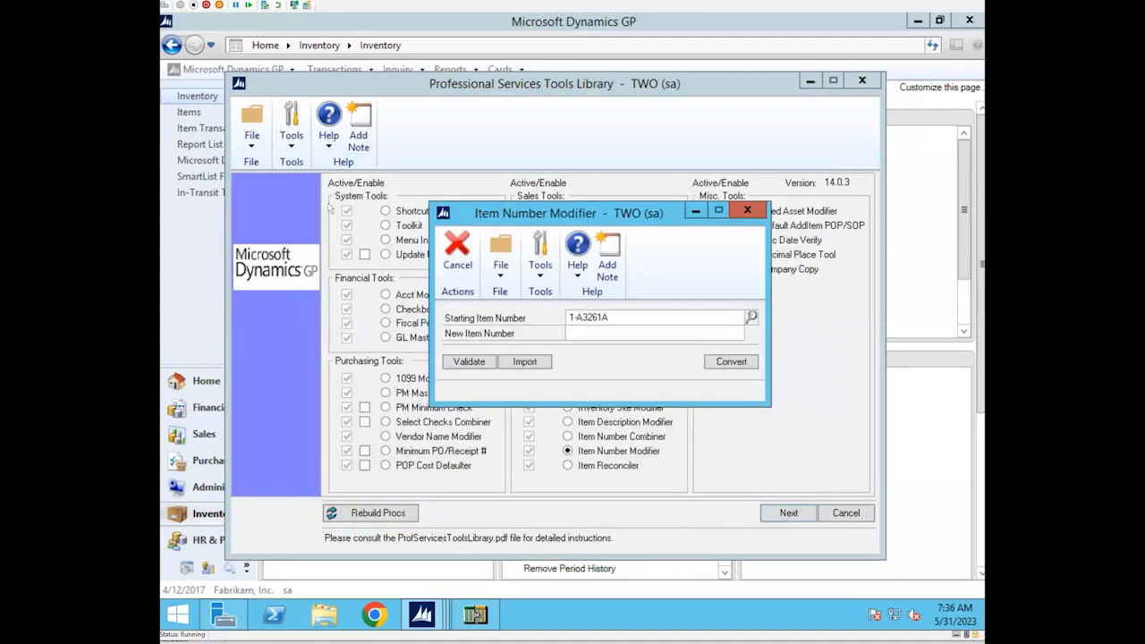
Try to convert the item to the new item number SC, and minimize the Item Number Modifier window
{"action": "left_click", "coordinate": [582, 331]}
{"action": "type", "text": "SC"}
{"action": "left_click", "coordinate": [711, 365]}
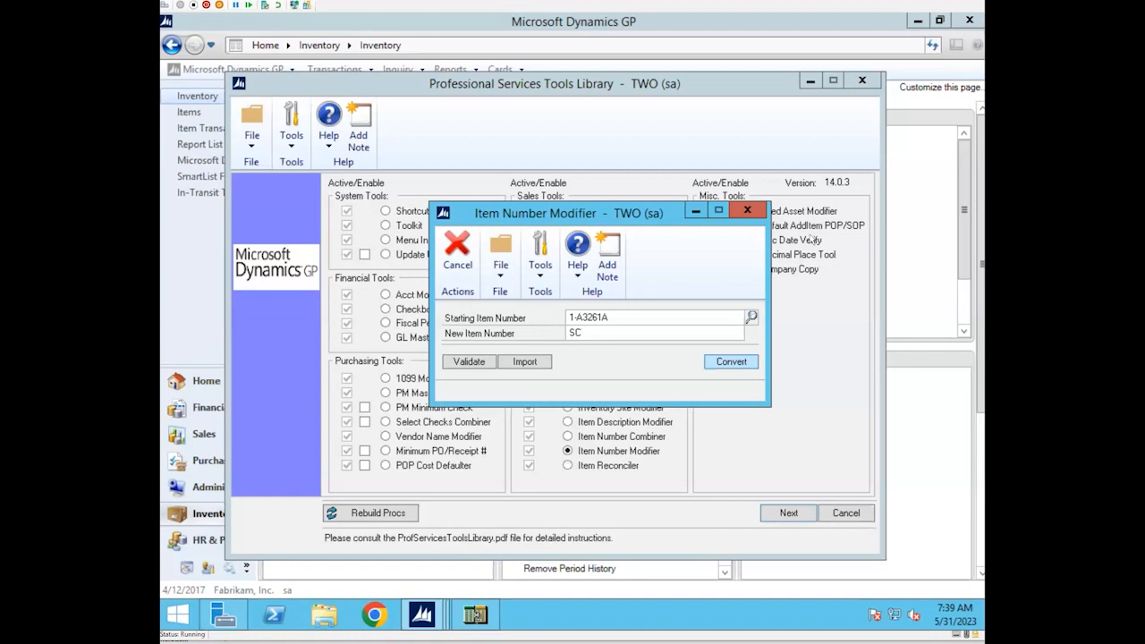
{"action": "left_click", "coordinate": [696, 212]}
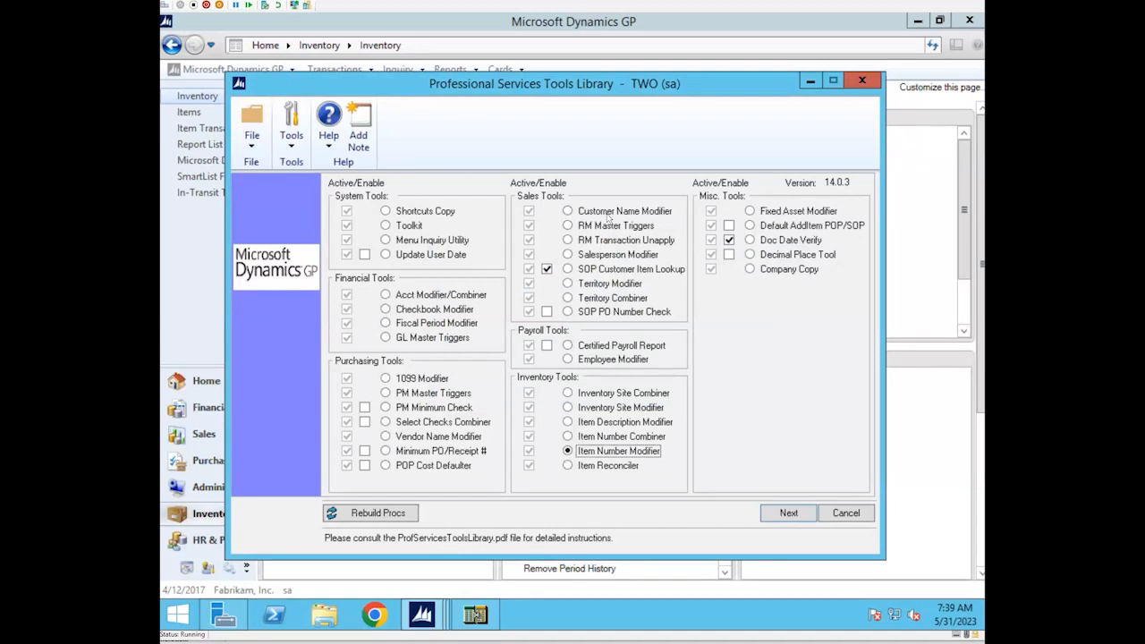
Show the Purchasing page, and bring the Professional Services Tools Library back in front of it
{"action": "left_click", "coordinate": [214, 463]}
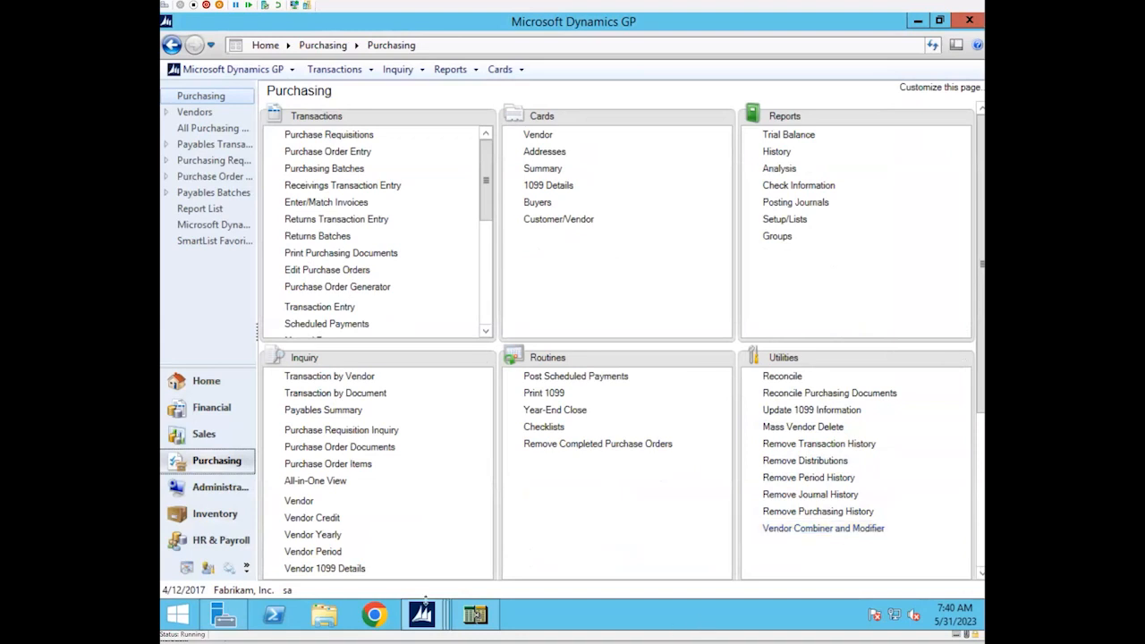
{"action": "mouse_move", "coordinate": [421, 614]}
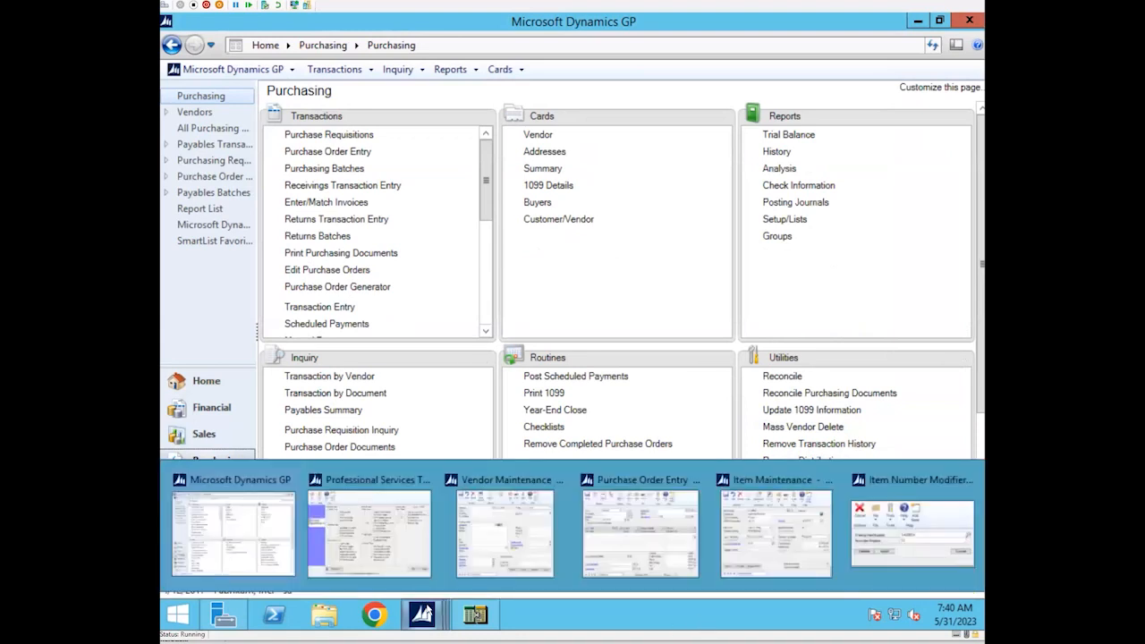
{"action": "left_click", "coordinate": [382, 544]}
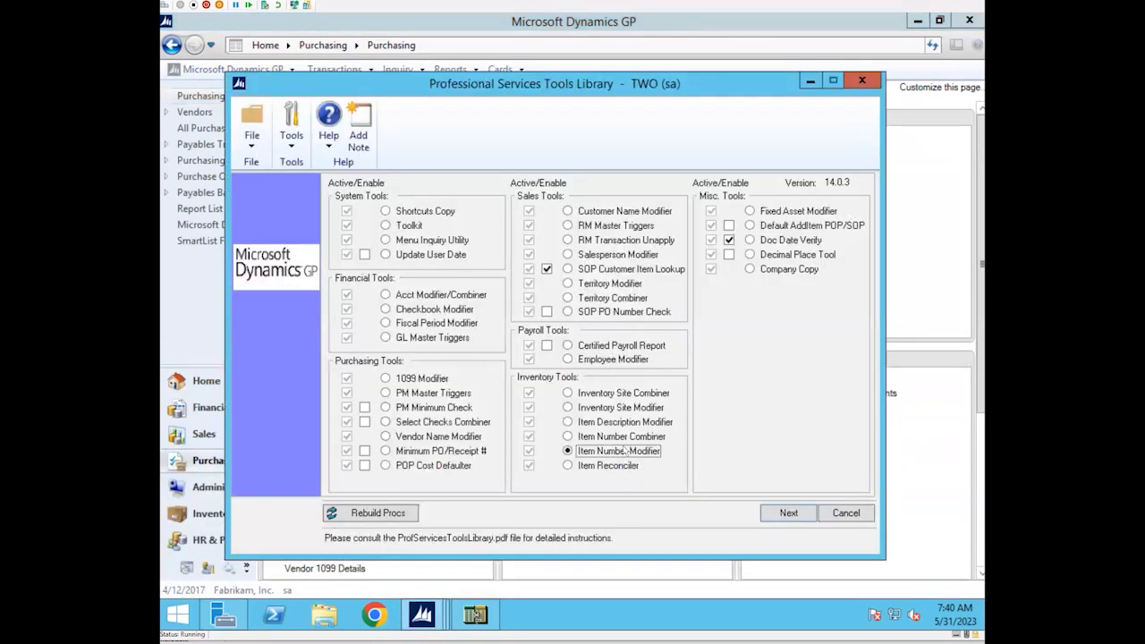
Open the Item Number Combiner tool and choose item 1-A3261A from the lookup as the Starting Item Number
{"action": "left_click", "coordinate": [568, 436]}
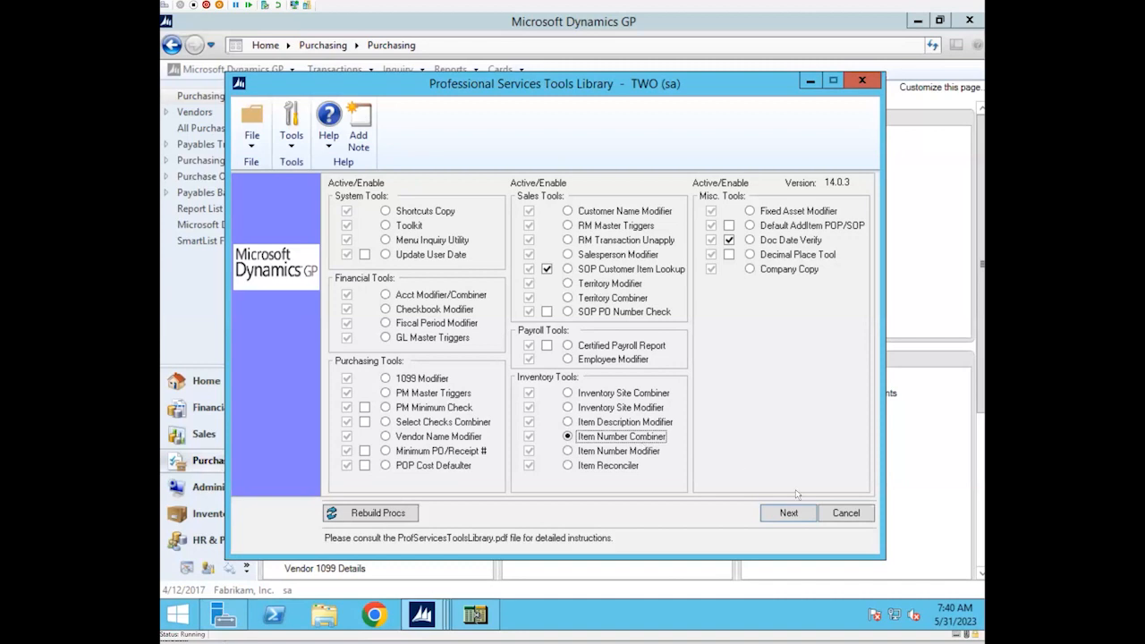
{"action": "left_click", "coordinate": [789, 514]}
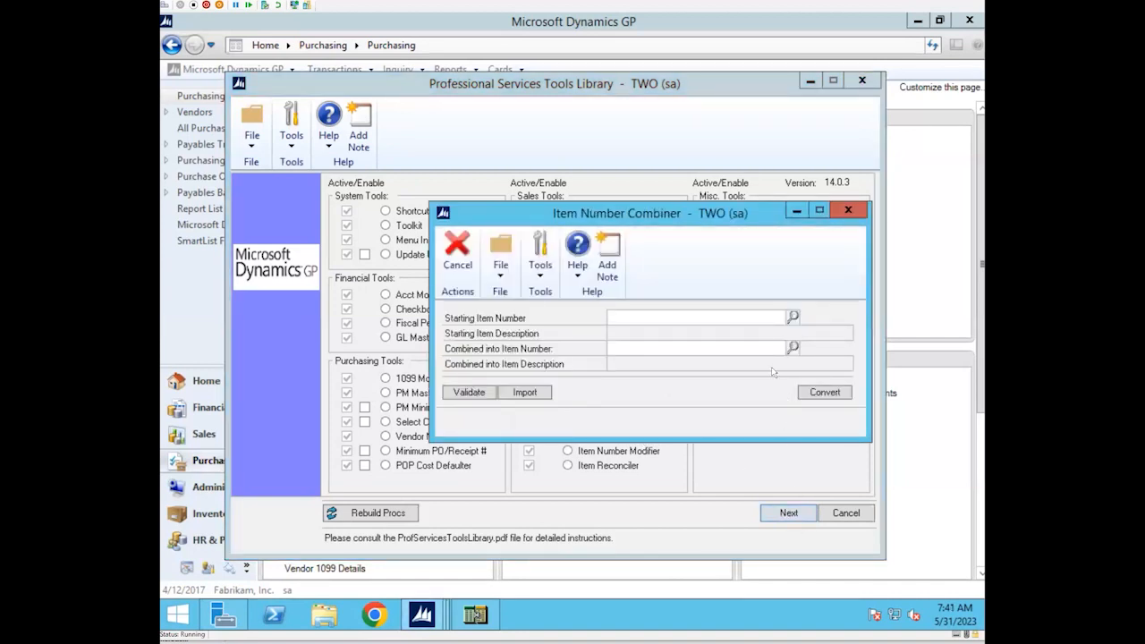
{"action": "left_click", "coordinate": [792, 315]}
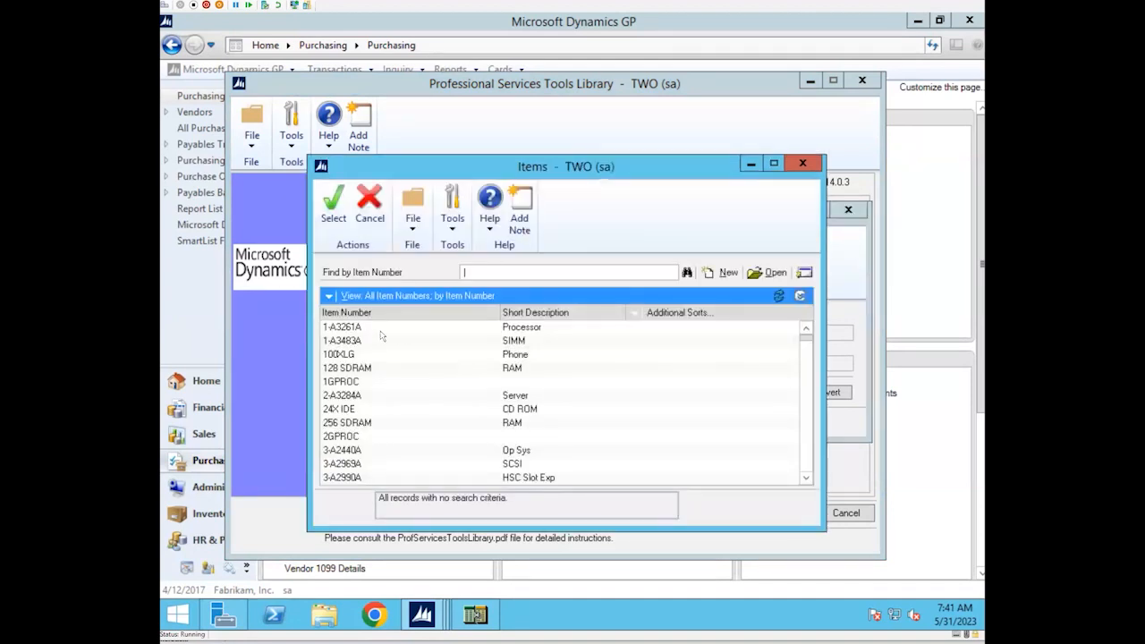
{"action": "left_click", "coordinate": [333, 204]}
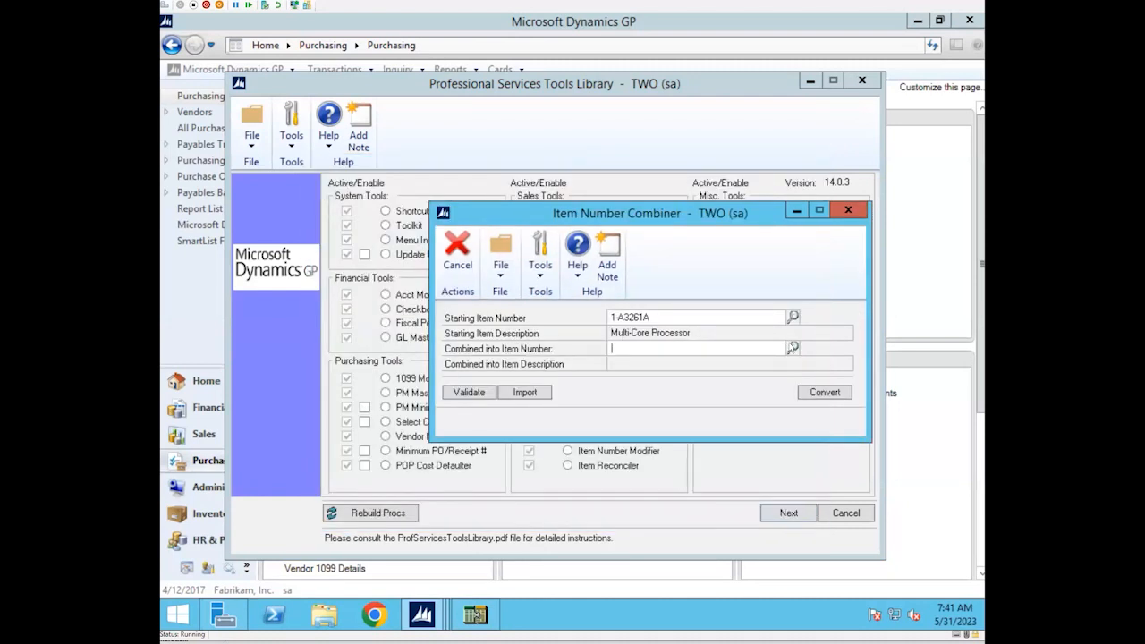
Choose item 1-A3483A as the Combined into Item Number, and close the Item Number Combiner without converting
{"action": "left_click", "coordinate": [791, 348]}
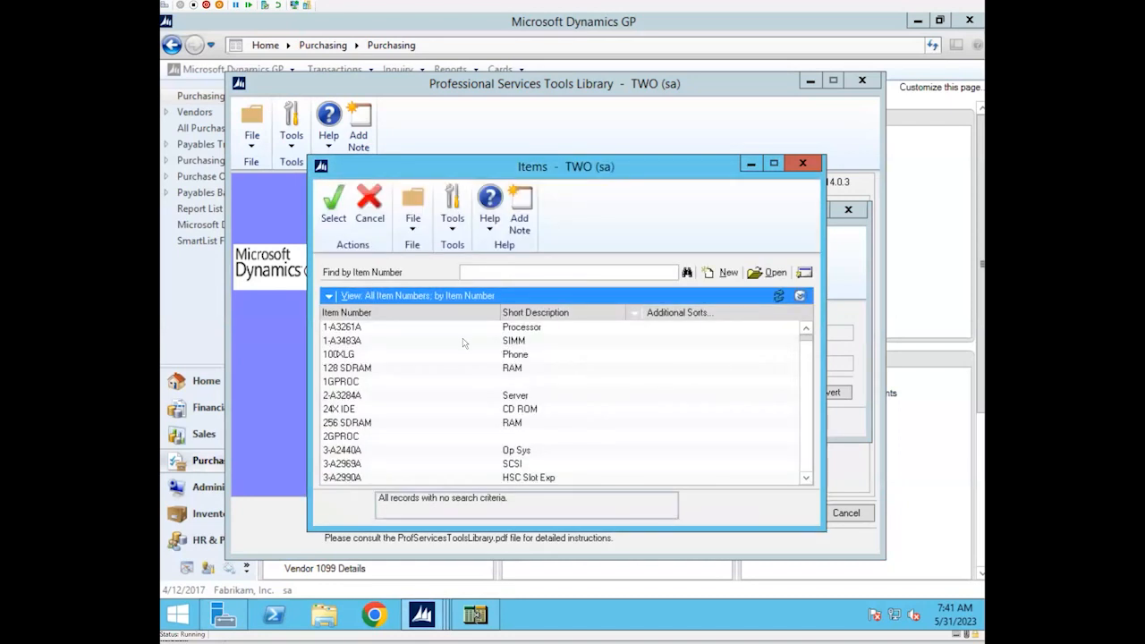
{"action": "left_click", "coordinate": [440, 341]}
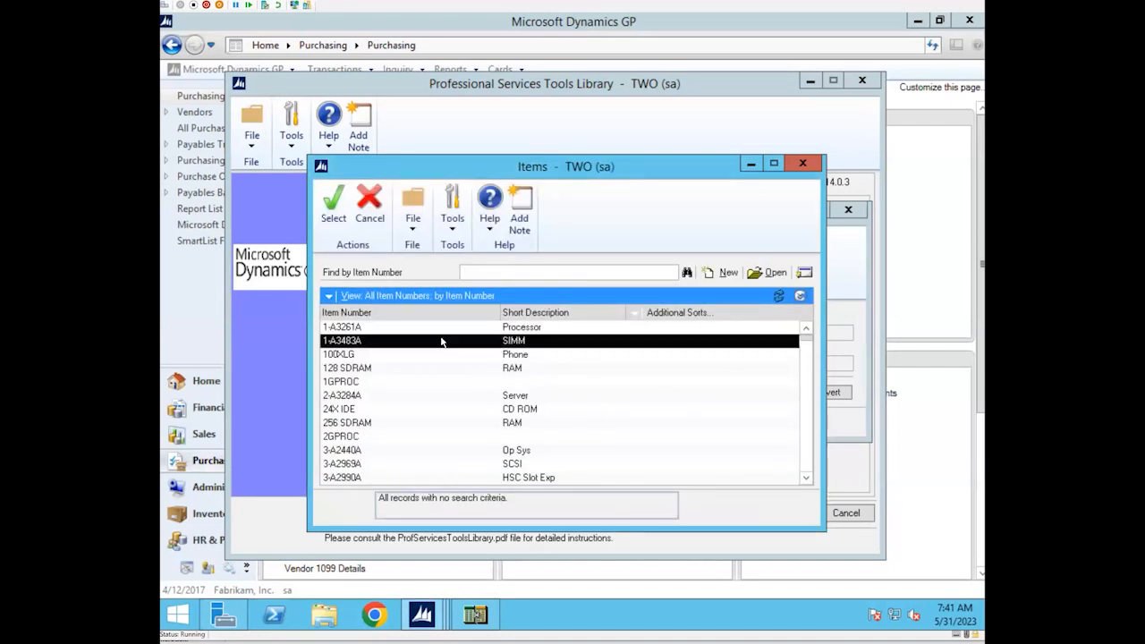
{"action": "left_click", "coordinate": [332, 214]}
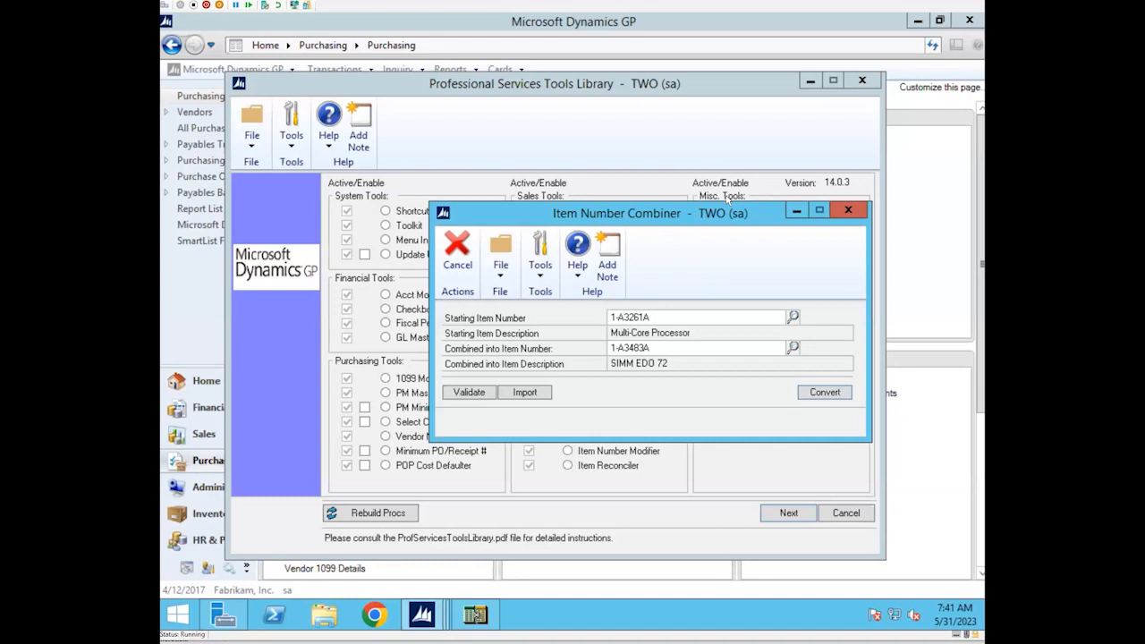
{"action": "left_click", "coordinate": [848, 210]}
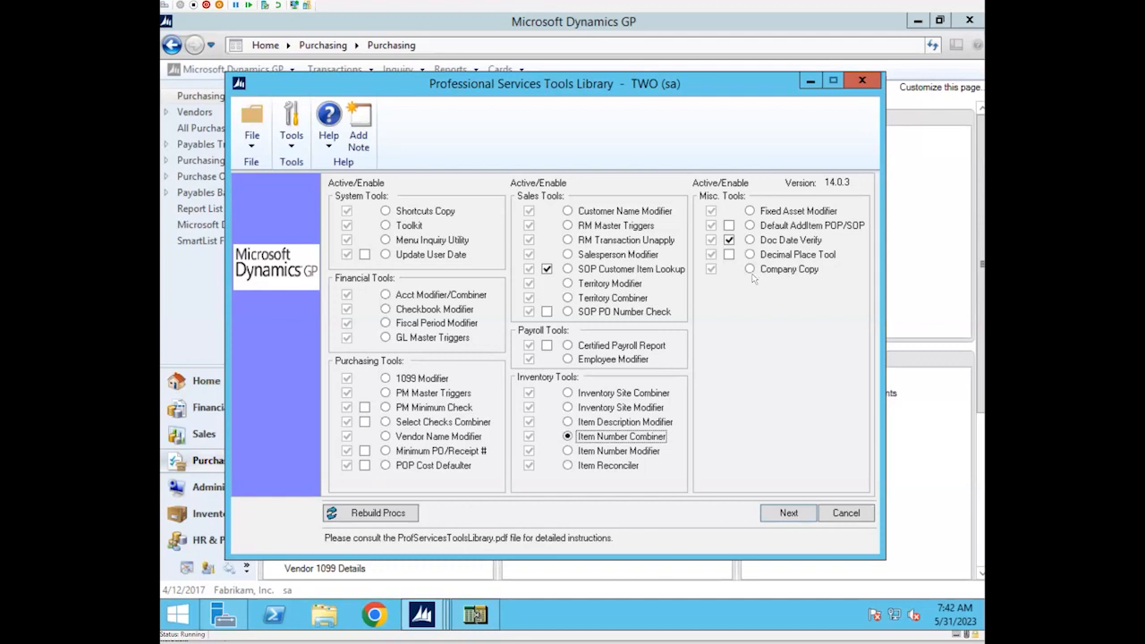
Open the Company Copy tool, try the Source Company lookup, and move the Company Copy window out of the way
{"action": "left_click", "coordinate": [750, 269]}
{"action": "left_click", "coordinate": [791, 513]}
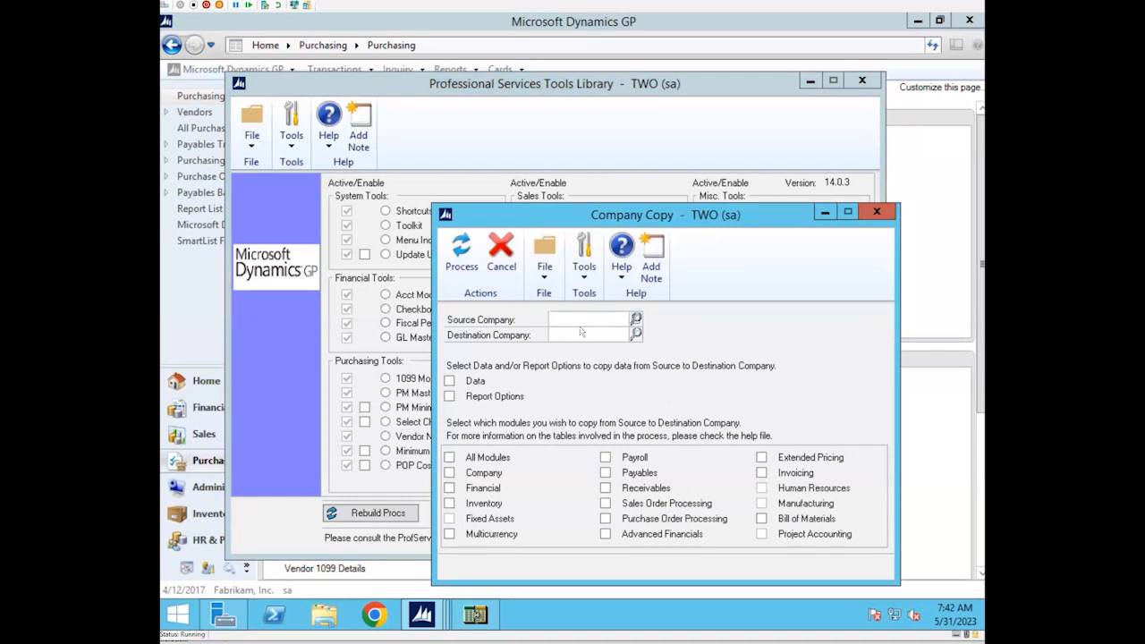
{"action": "left_click", "coordinate": [636, 320]}
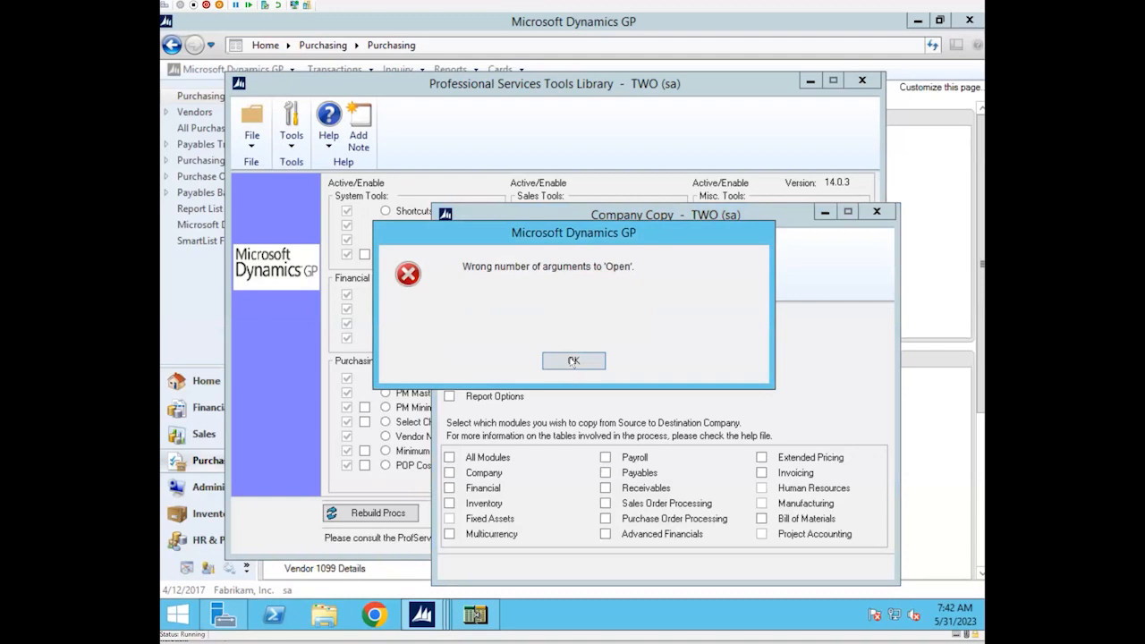
{"action": "left_click", "coordinate": [573, 360]}
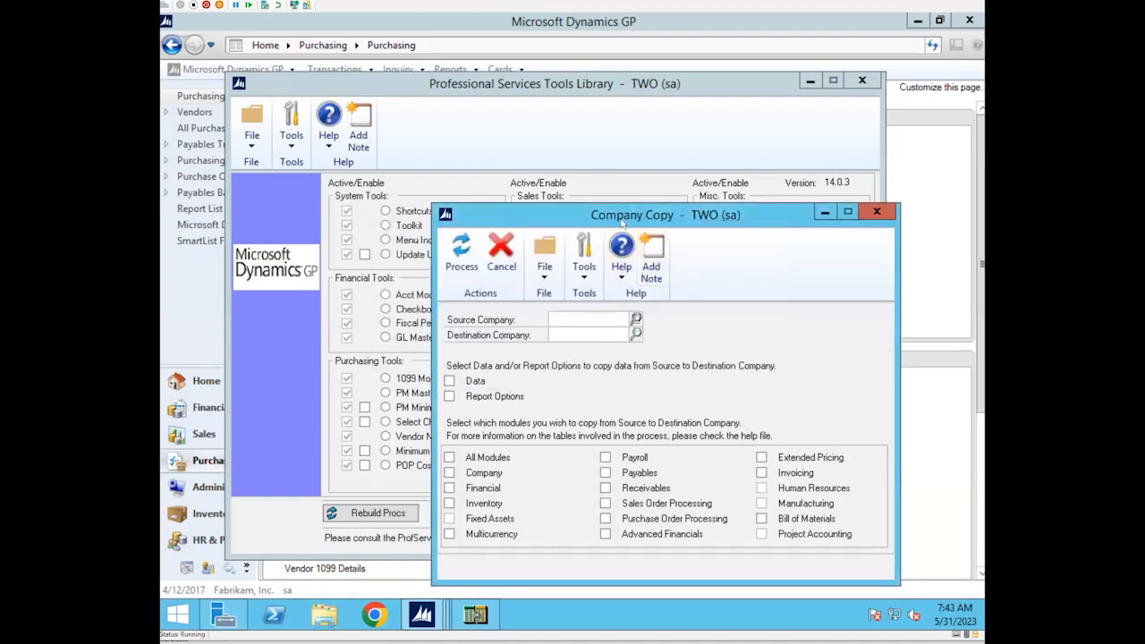
{"action": "left_click_drag", "start_coordinate": [622, 219], "coordinate": [520, 132]}
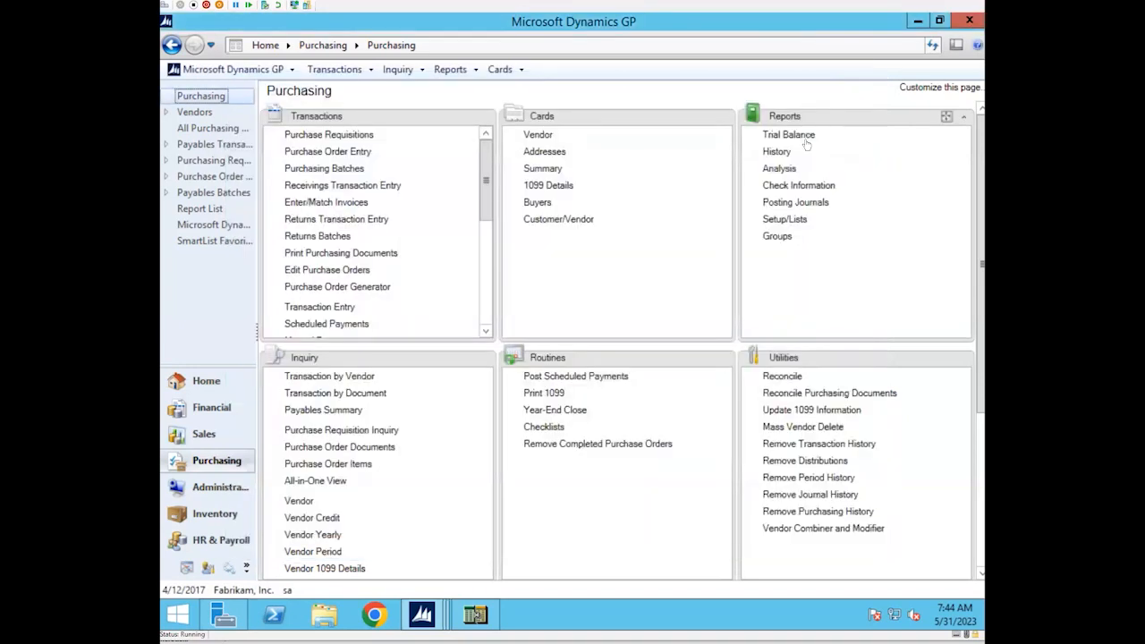
View the demo option of the Aged Trial Balance in the purchasing Trial Balance reports, and close both report windows
{"action": "left_click", "coordinate": [804, 137]}
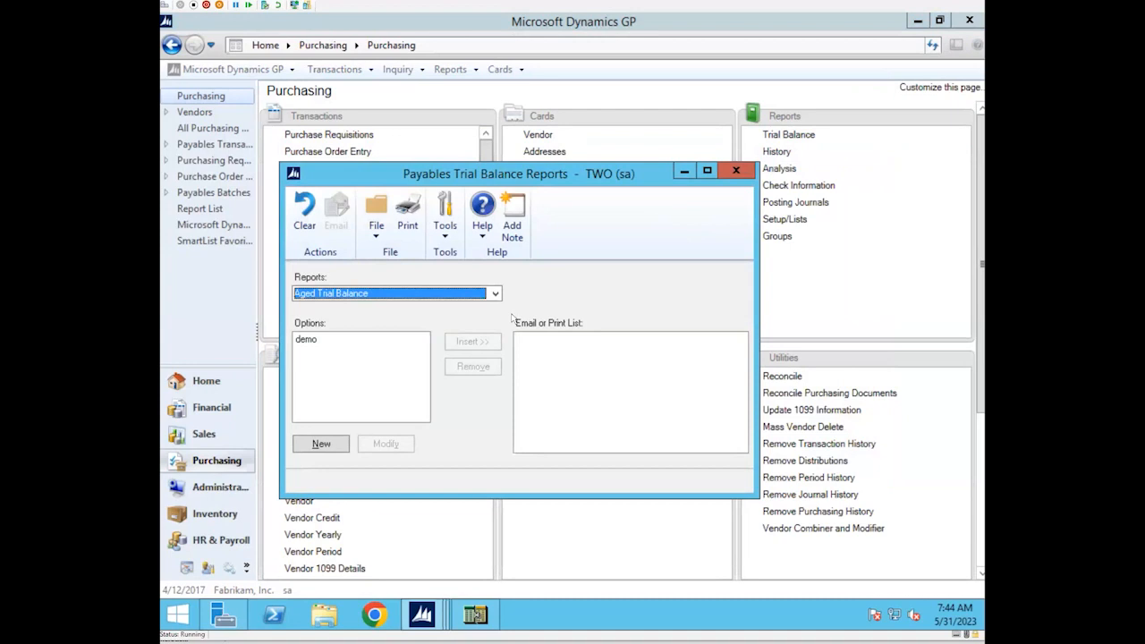
{"action": "left_click", "coordinate": [494, 294]}
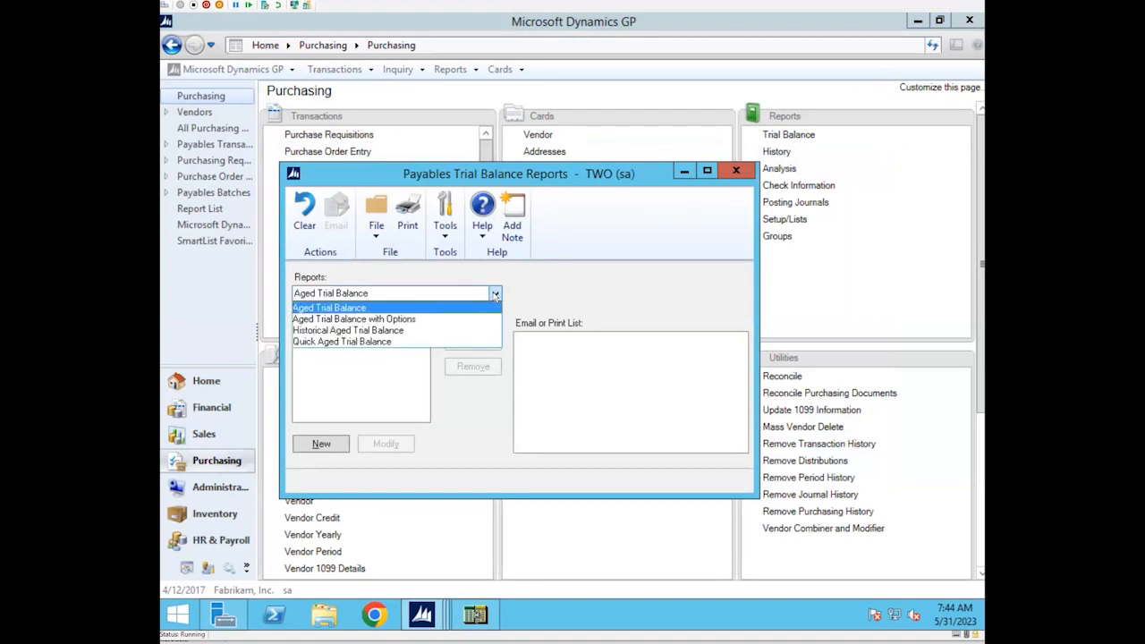
{"action": "left_click", "coordinate": [437, 308]}
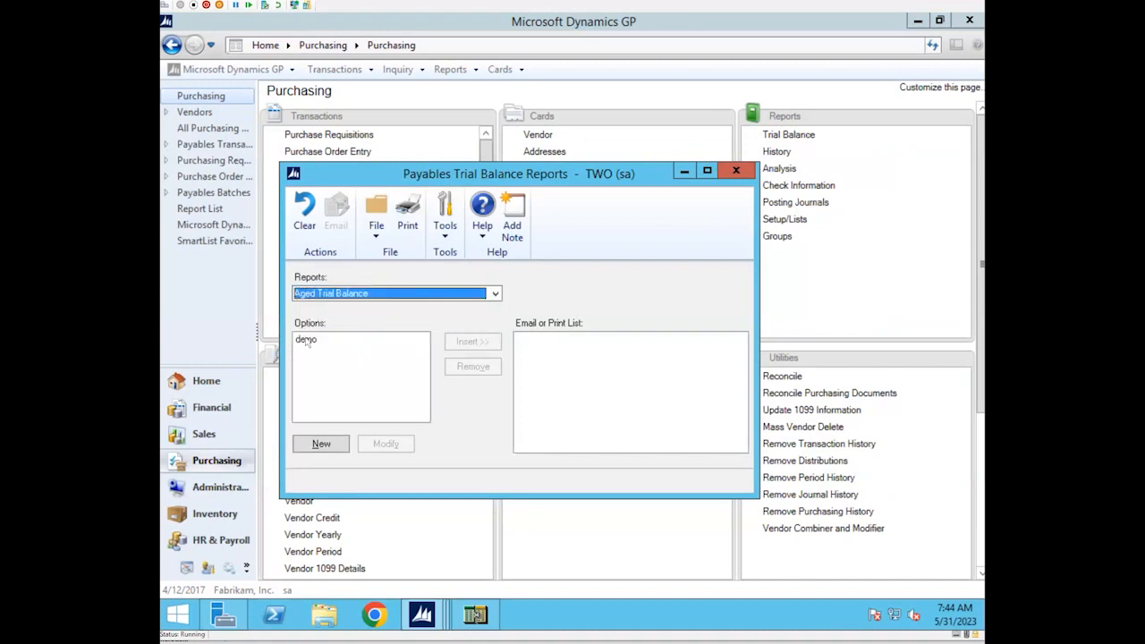
{"action": "left_click", "coordinate": [306, 340]}
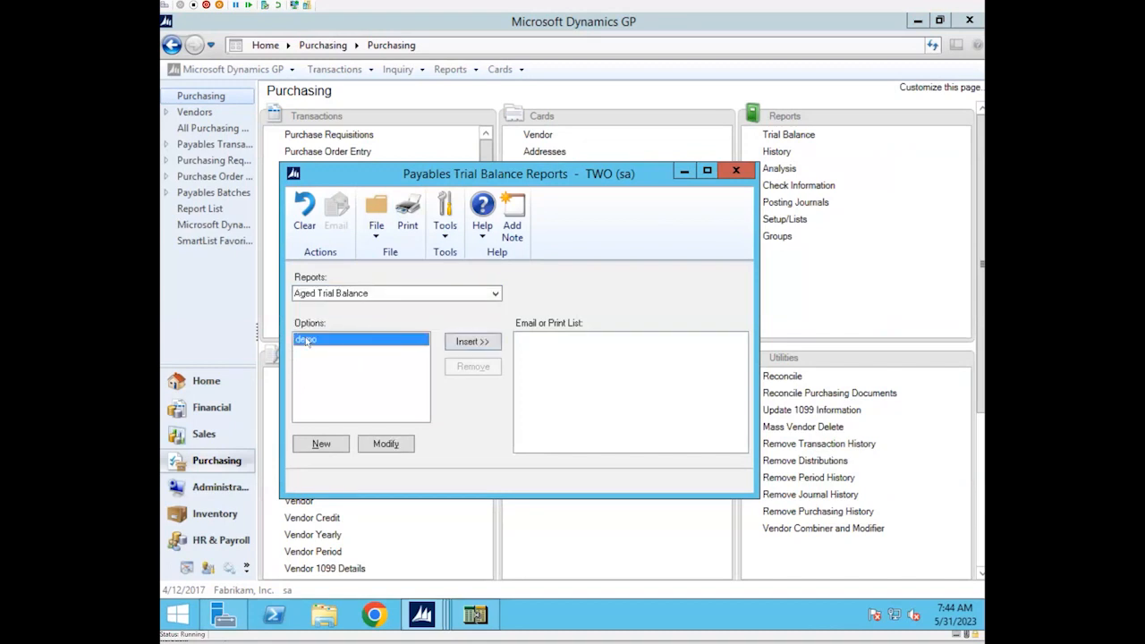
{"action": "left_click", "coordinate": [392, 447]}
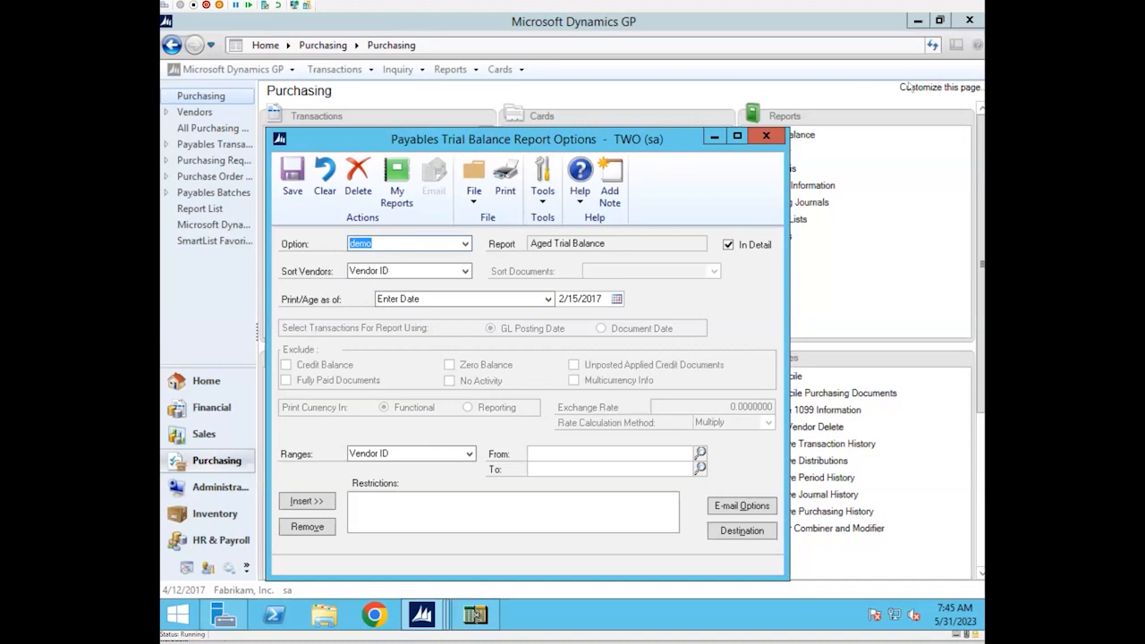
{"action": "left_click", "coordinate": [766, 136]}
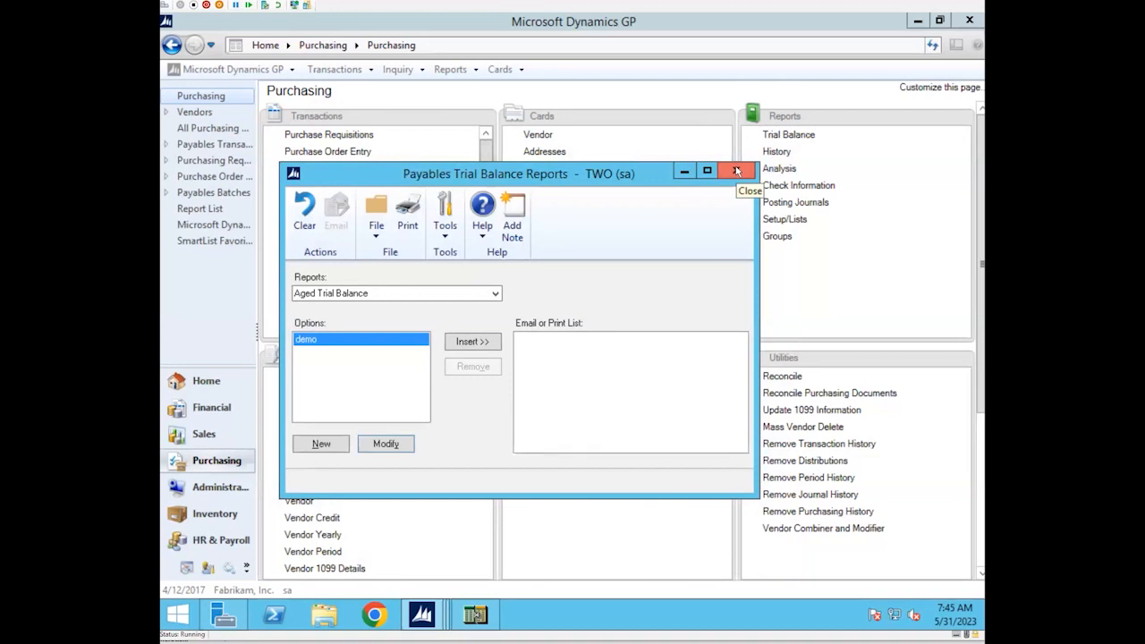
{"action": "left_click", "coordinate": [735, 170]}
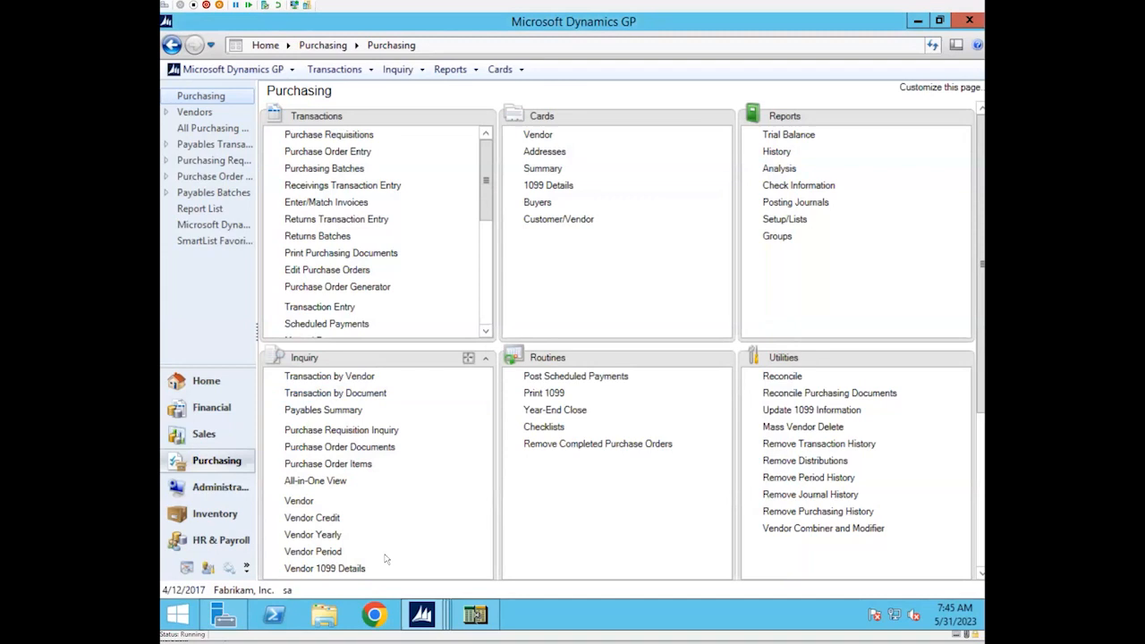
Bring the Company Copy window back for review, close it, and return to the Professional Services Tools Library
{"action": "left_click", "coordinate": [414, 615]}
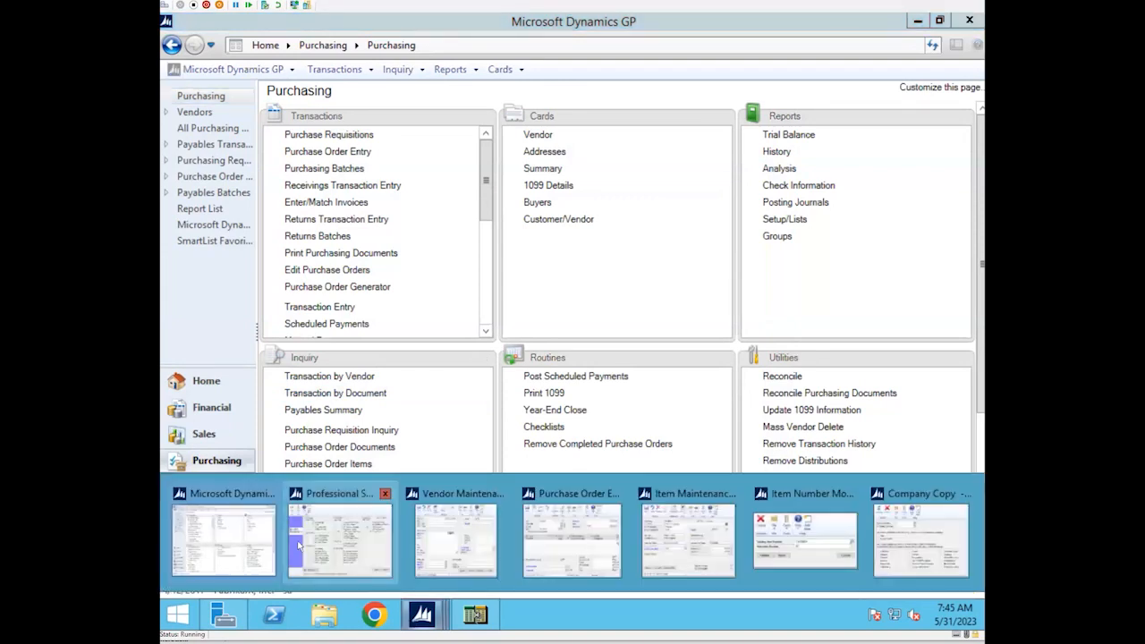
{"action": "left_click", "coordinate": [885, 531]}
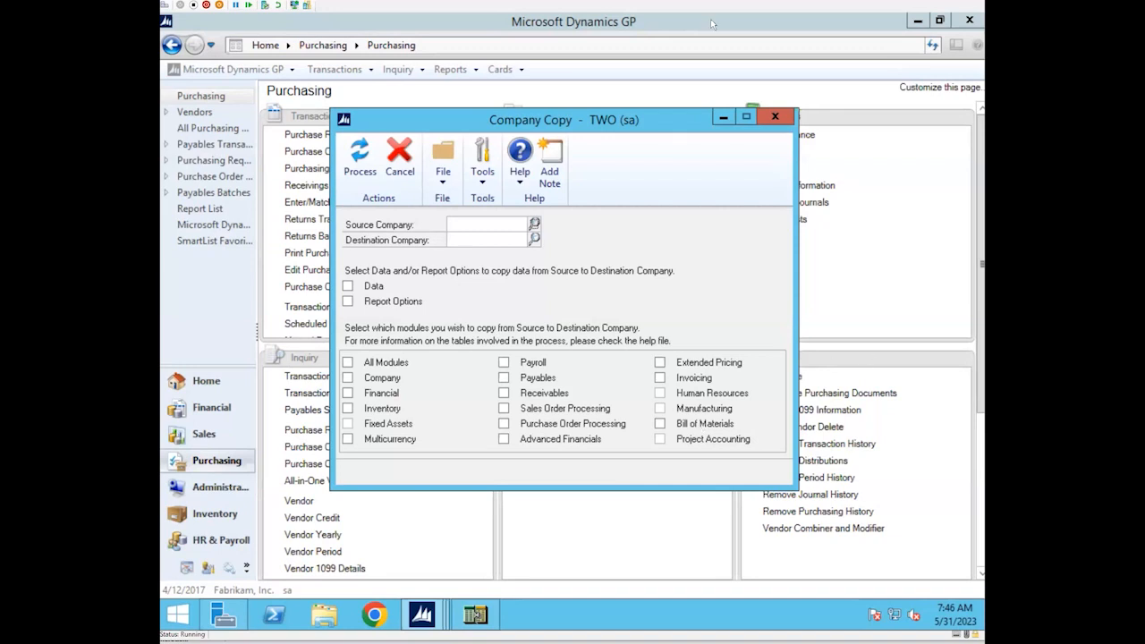
{"action": "left_click", "coordinate": [775, 118]}
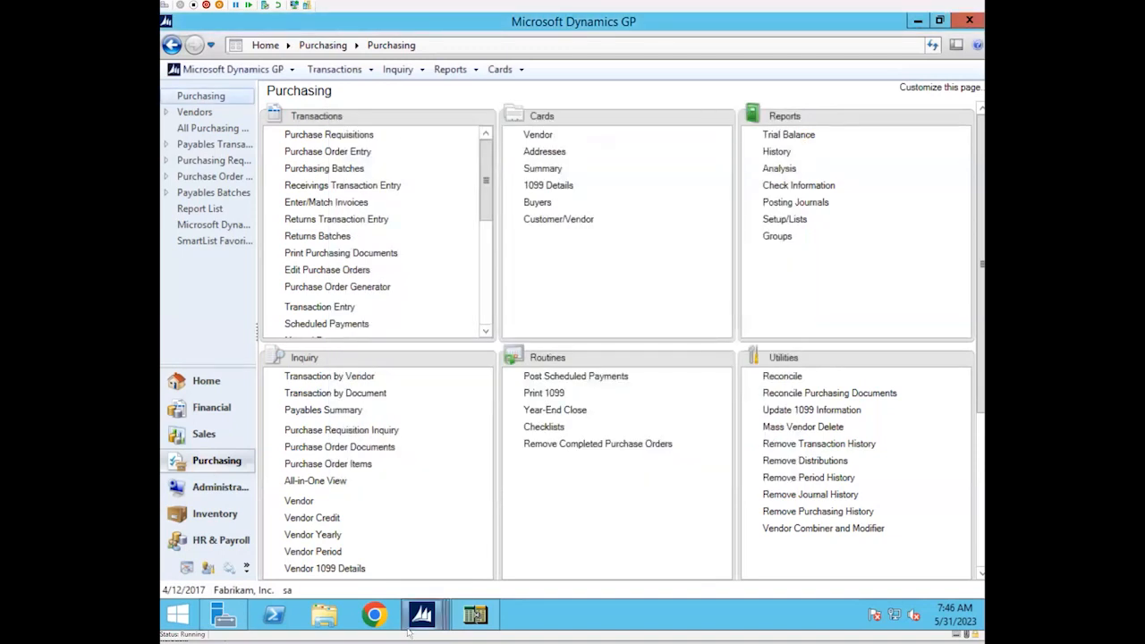
{"action": "mouse_move", "coordinate": [425, 621]}
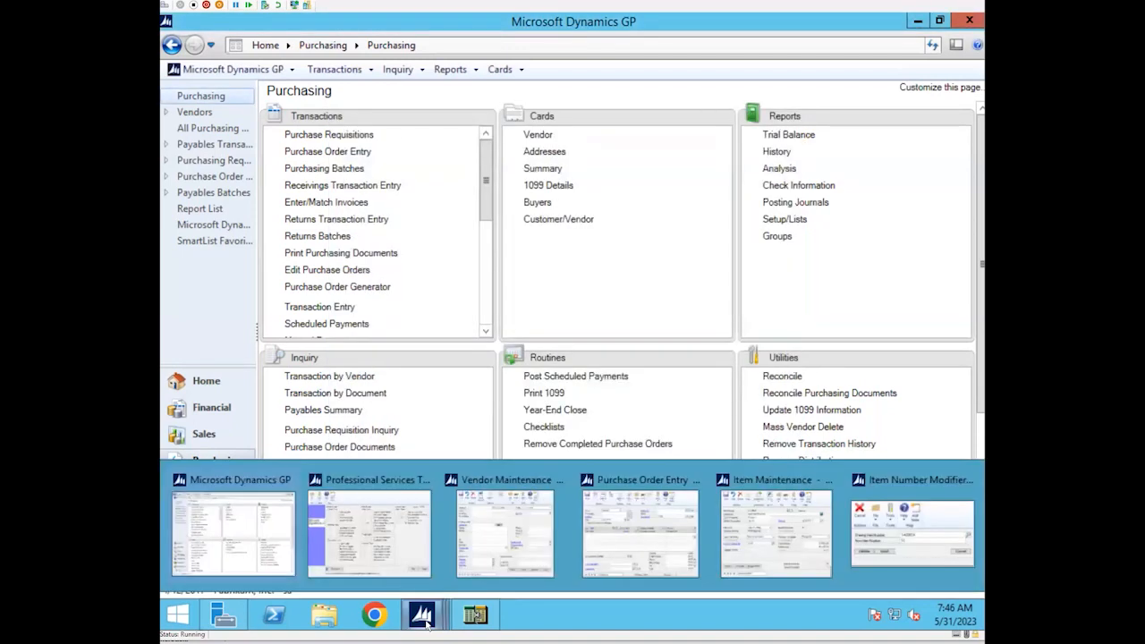
{"action": "left_click", "coordinate": [376, 554]}
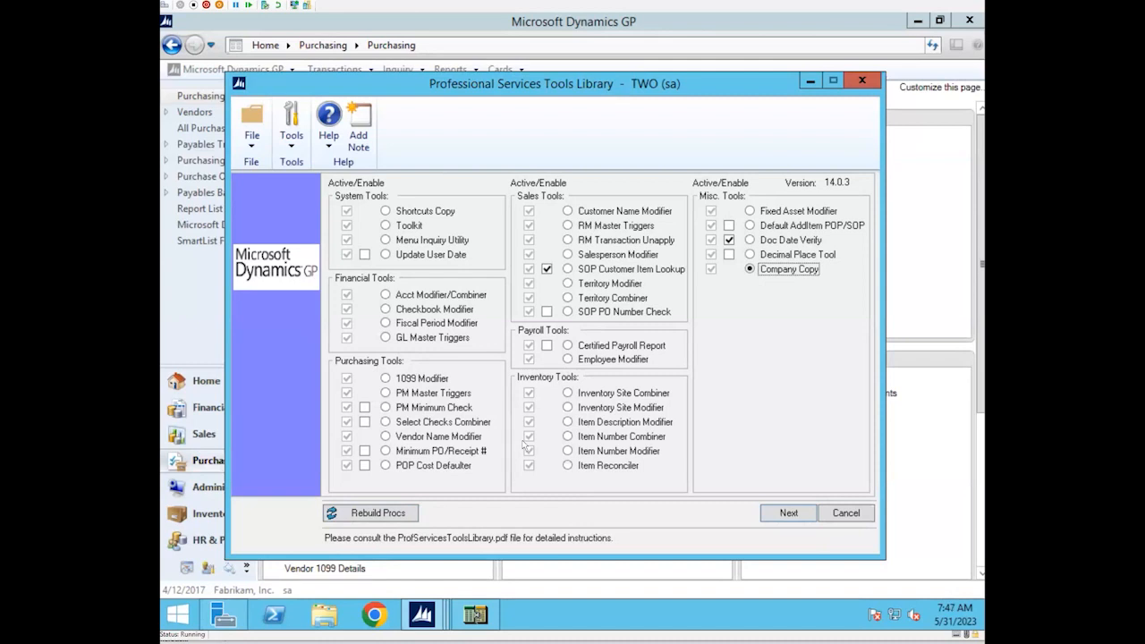
Open the GL Master Triggers tool to view the Master Triggers Setup window, and close it
{"action": "left_click", "coordinate": [386, 337]}
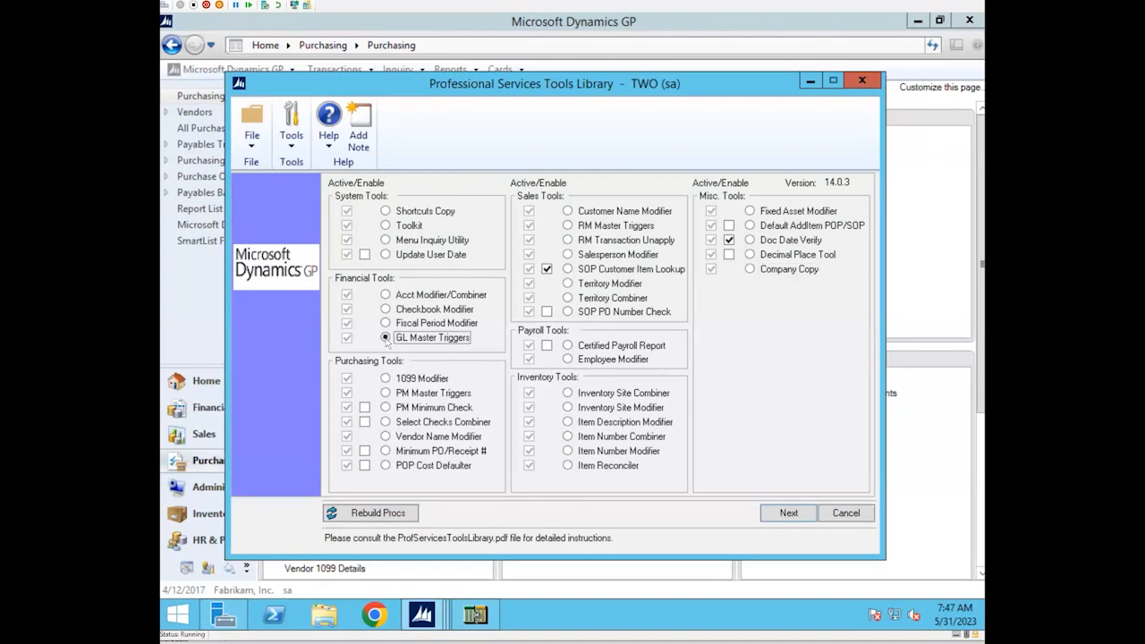
{"action": "left_click", "coordinate": [771, 515]}
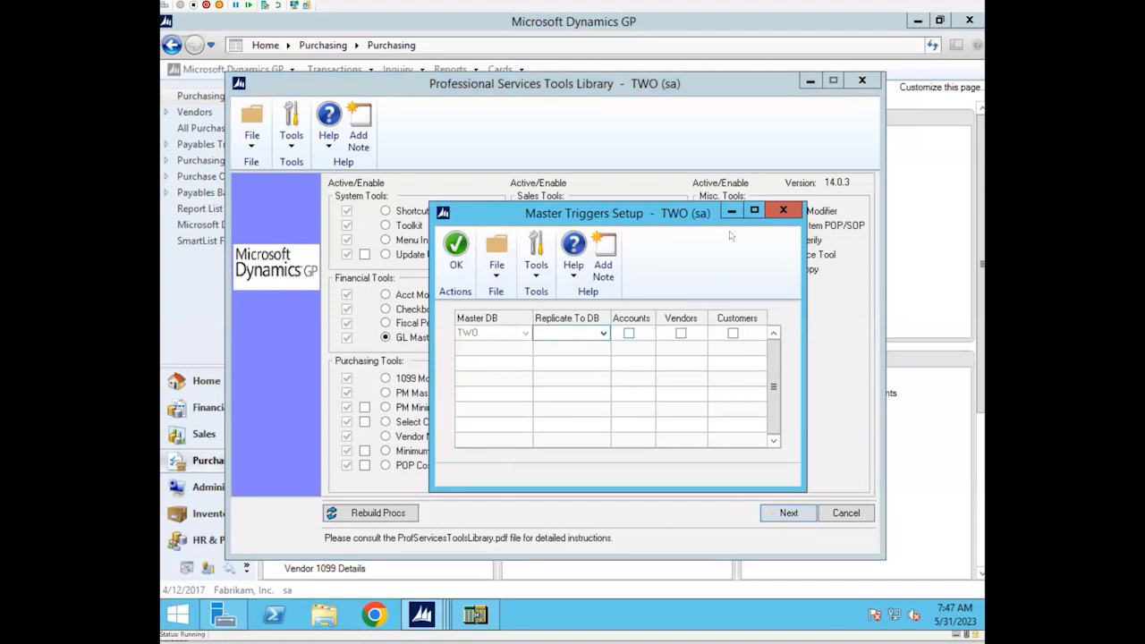
{"action": "left_click", "coordinate": [784, 210]}
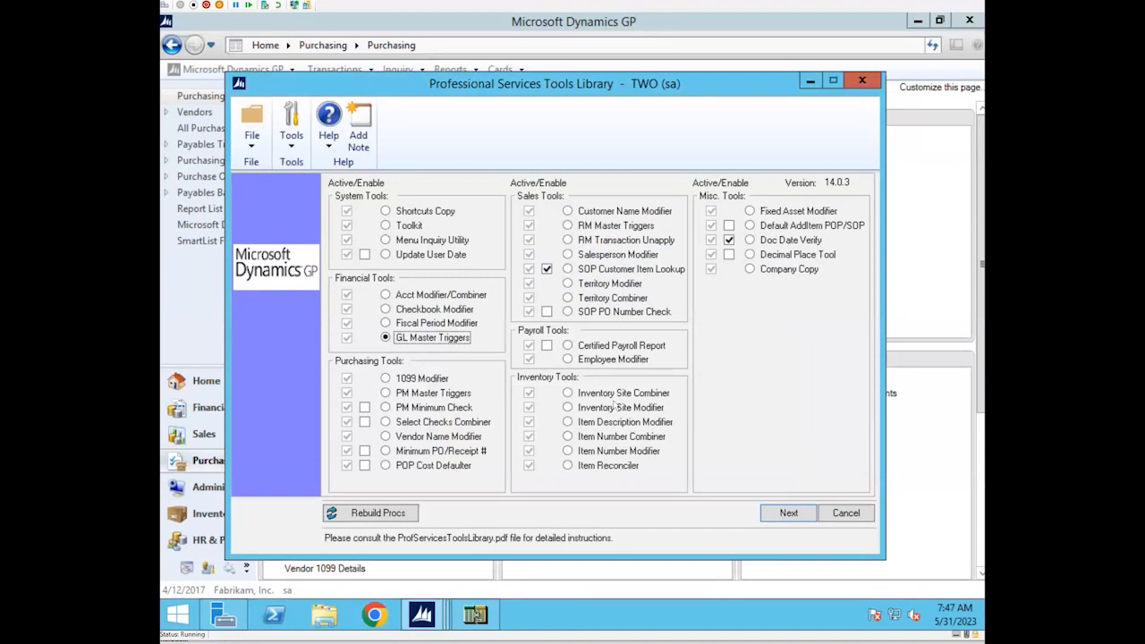
Select the Inventory Site Modifier among the inventory tools
{"action": "left_click", "coordinate": [615, 407]}
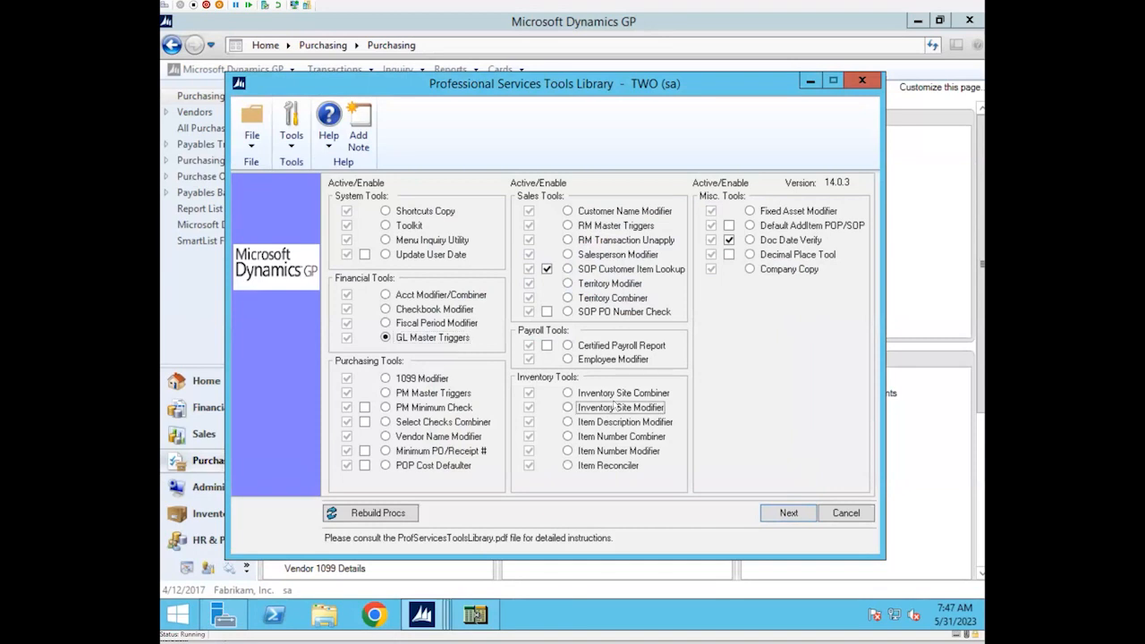
{"action": "left_click", "coordinate": [615, 407]}
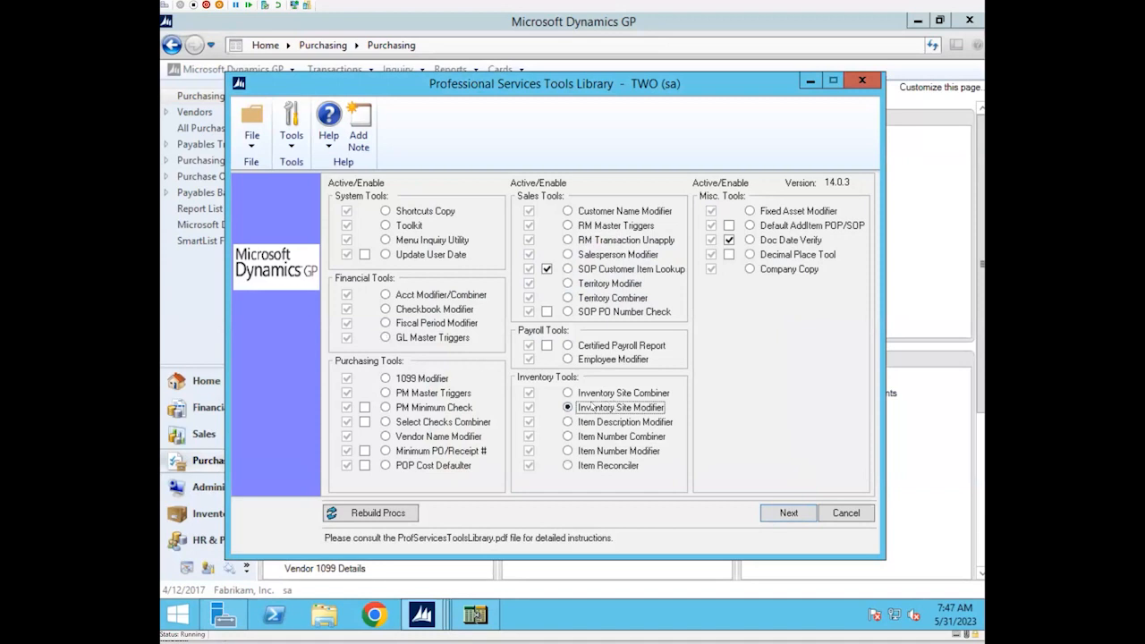